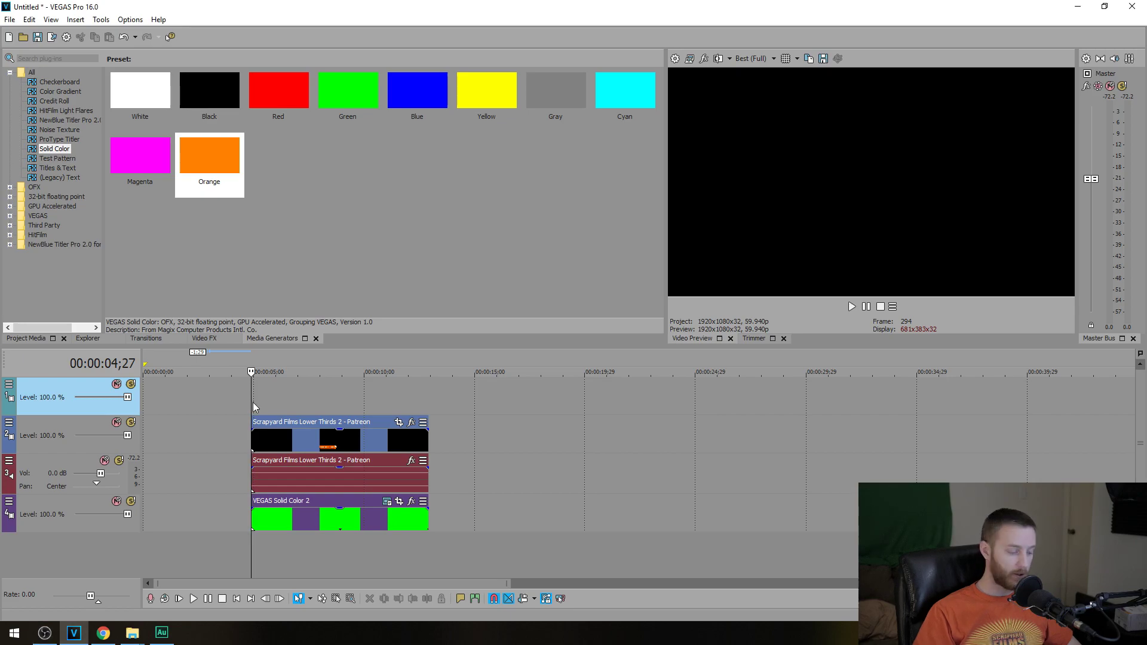
# Set the Patreon lower third's alpha channel to Premultiplied so its background turns transparent.
pyautogui.press('space')
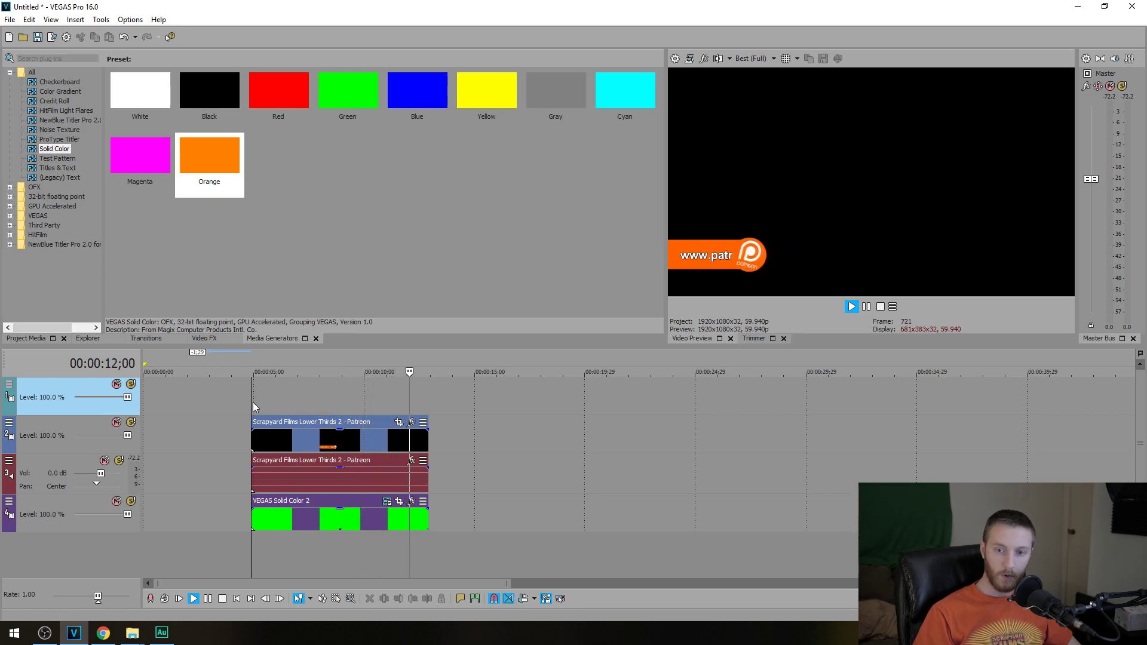
pyautogui.click(356, 442)
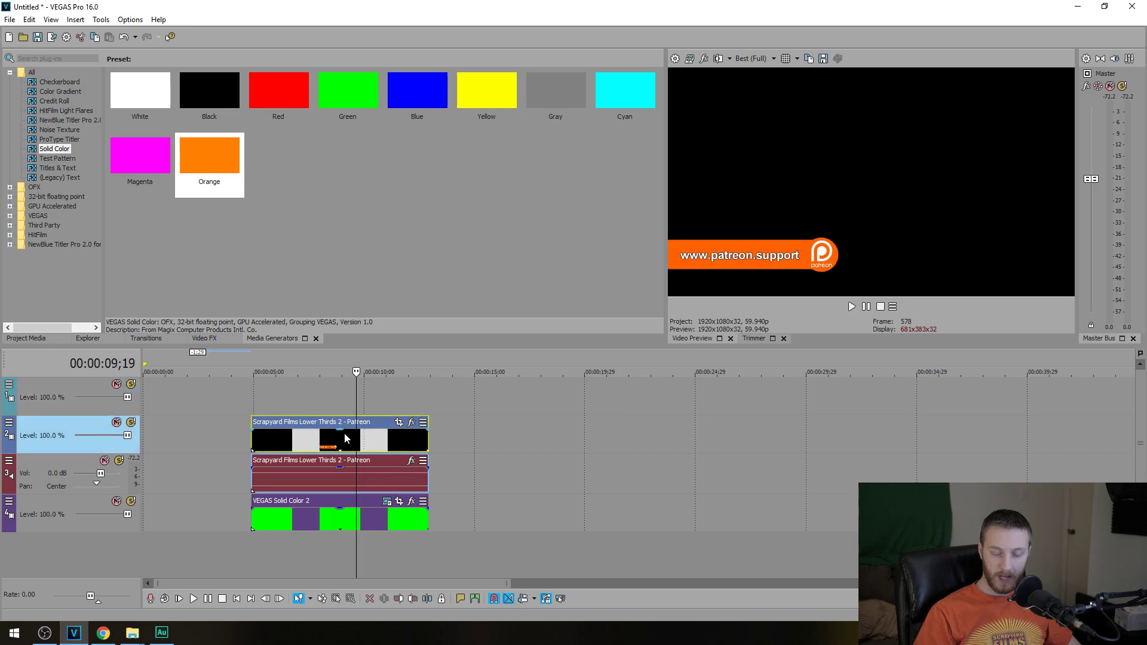
pyautogui.rightClick(344, 432)
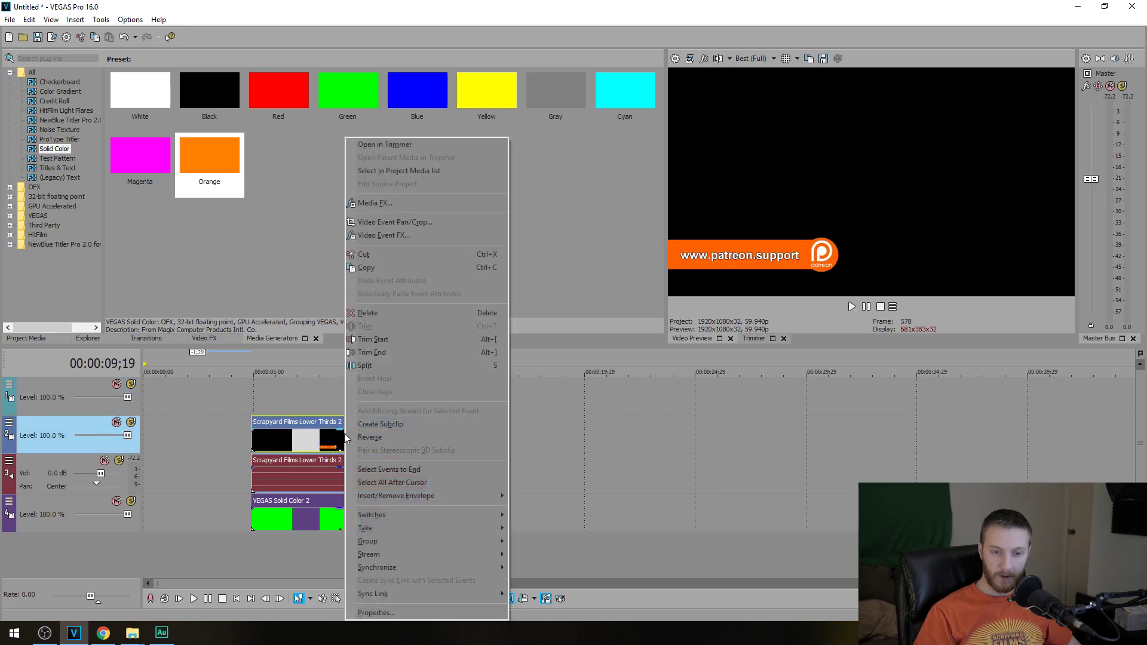
pyautogui.click(375, 612)
pyautogui.click(518, 116)
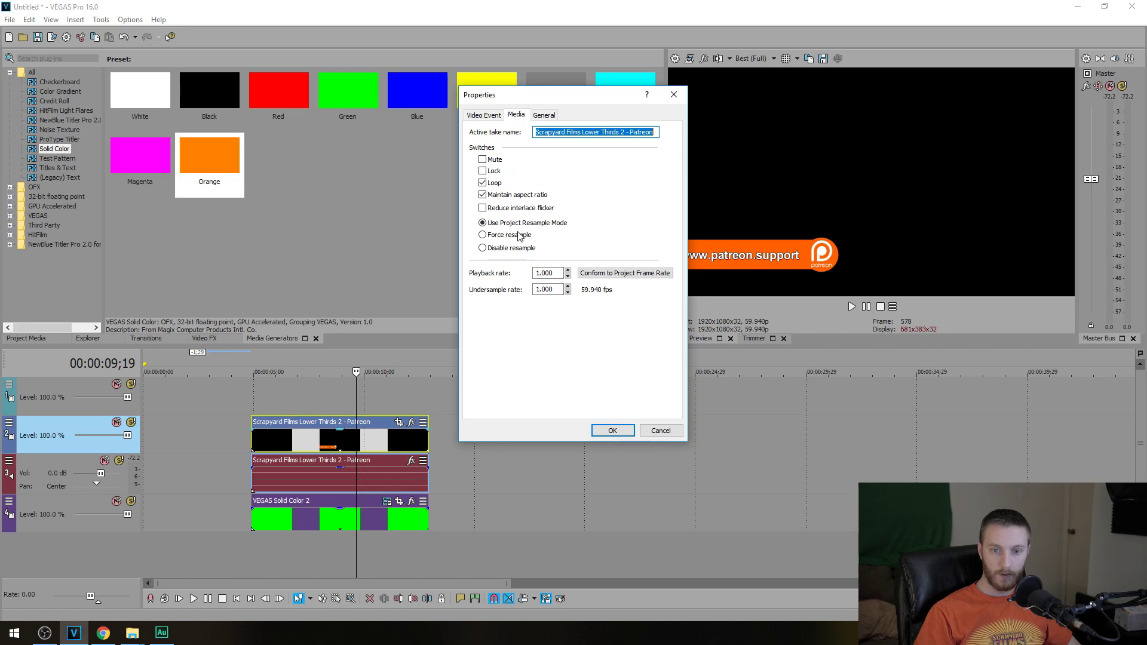
pyautogui.click(575, 329)
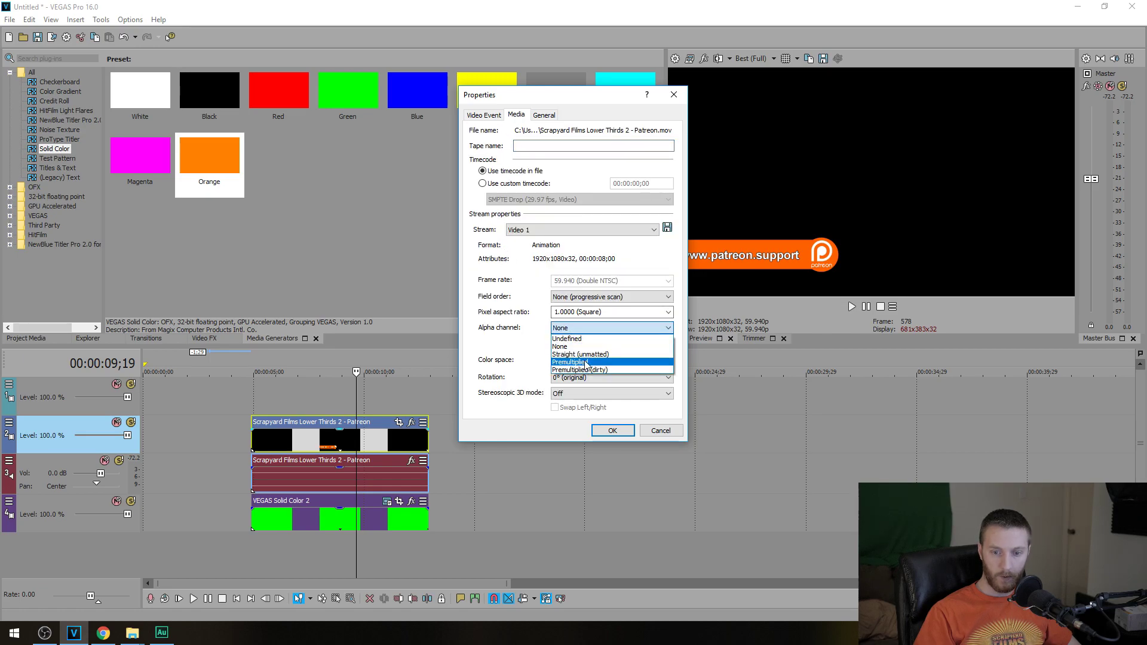
pyautogui.click(584, 362)
pyautogui.click(612, 430)
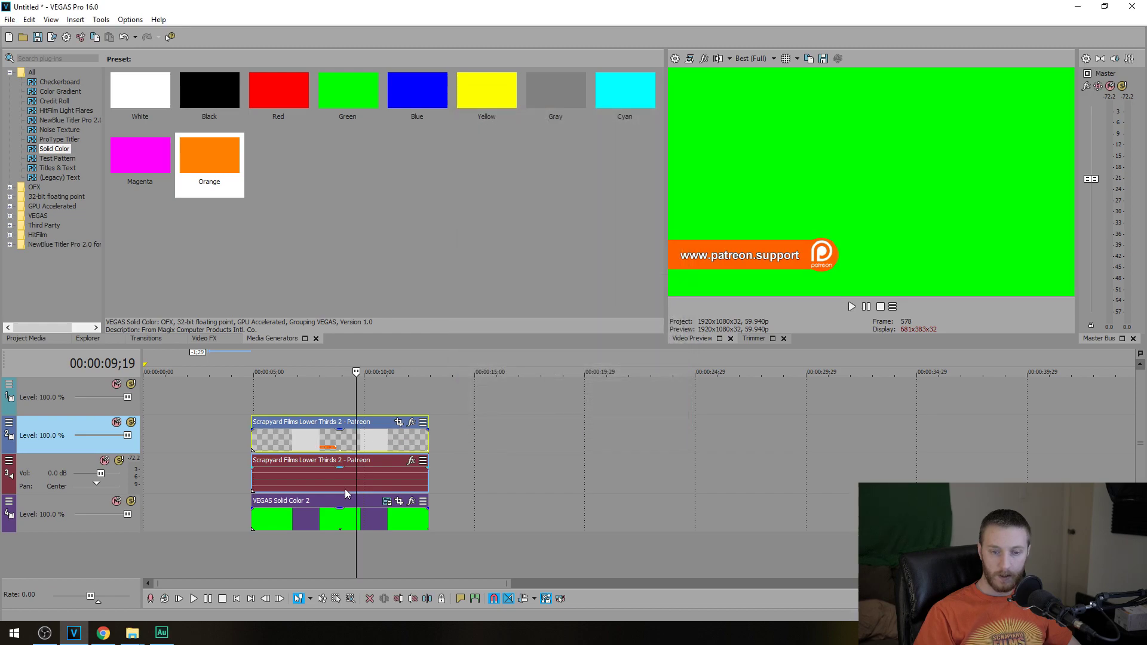
# Select every clip on the timeline and delete them all.
pyautogui.moveTo(318, 530)
pyautogui.mouseDown()
pyautogui.moveTo(512, 522)
pyautogui.moveTo(317, 529)
pyautogui.moveTo(328, 531)
pyautogui.mouseUp()
pyautogui.hotkey('ctrl', 'a')
pyautogui.press('Delete')
pyautogui.click(296, 439)
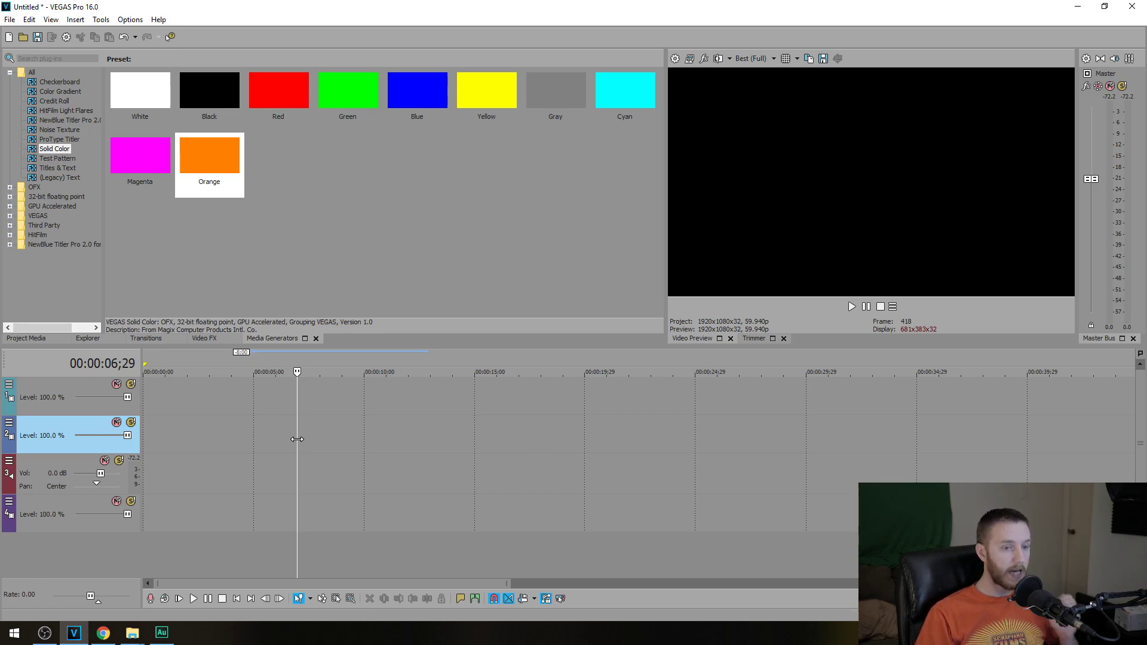
# Switch to the File Explorer window showing the 'pics and animations' folder.
pyautogui.hotkey('alt', 'Tab')
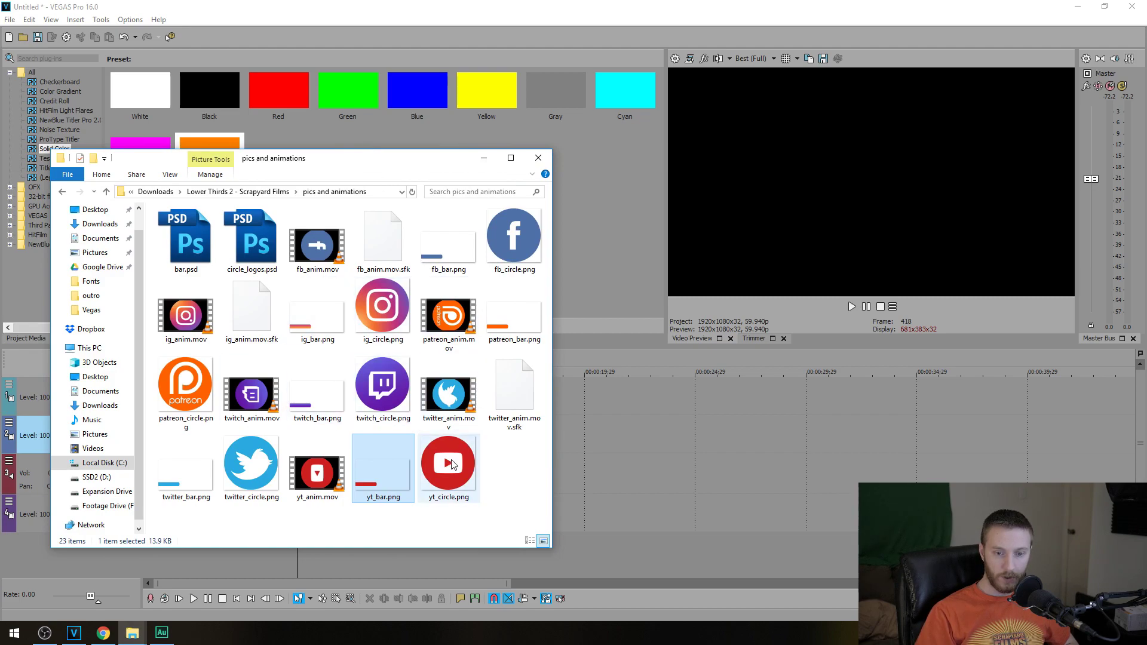
# Drag yt_circle.png from Explorer onto the top video track and put Explorer away.
pyautogui.moveTo(448, 463); pyautogui.dragTo(585, 398)
pyautogui.moveTo(456, 163); pyautogui.dragTo(366, 154)
pyautogui.click(393, 148)
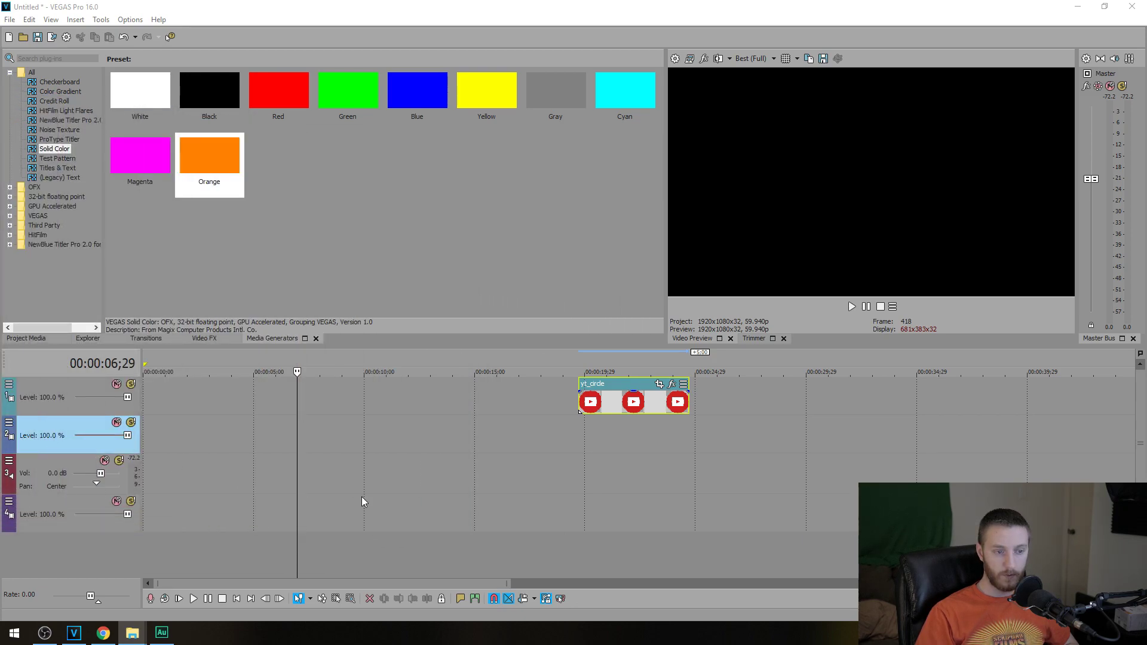
# Move the yt_circle clip to start near 7 seconds and extend it to end near 15 seconds.
pyautogui.moveTo(601, 403); pyautogui.dragTo(335, 403)
pyautogui.press('space')
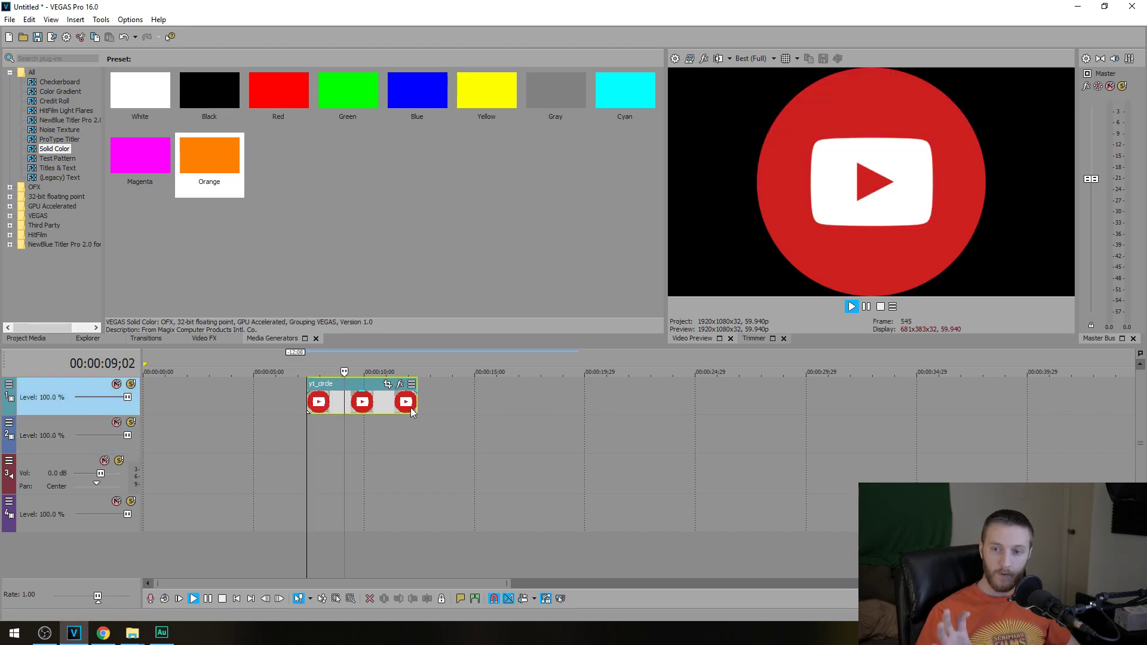
pyautogui.press('Return')
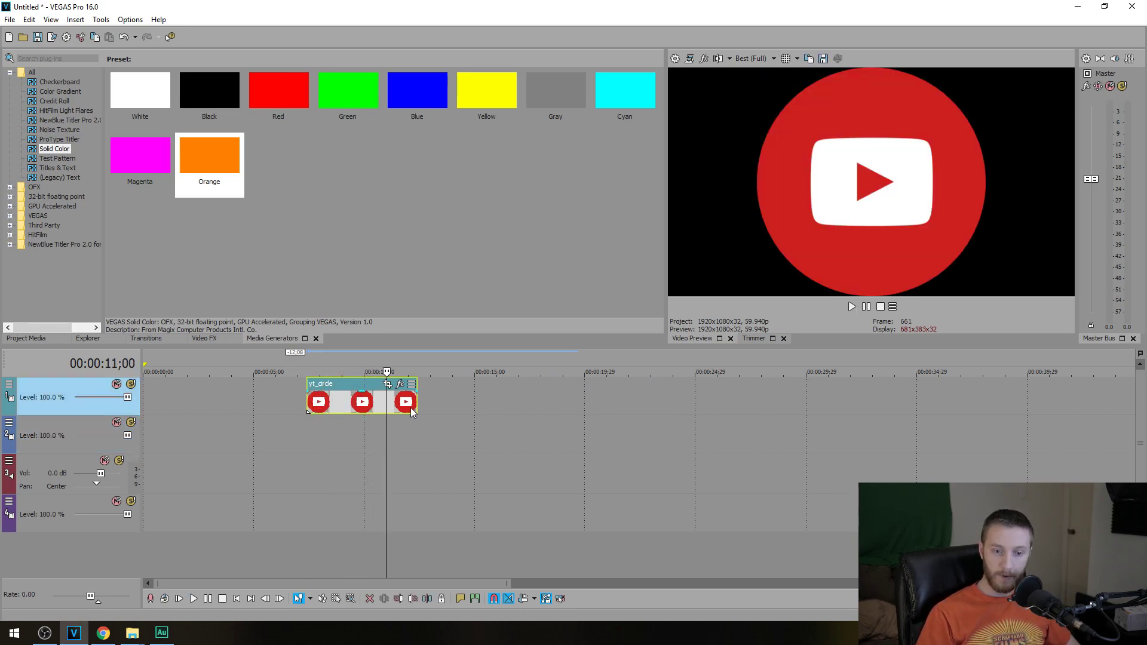
pyautogui.click(365, 406)
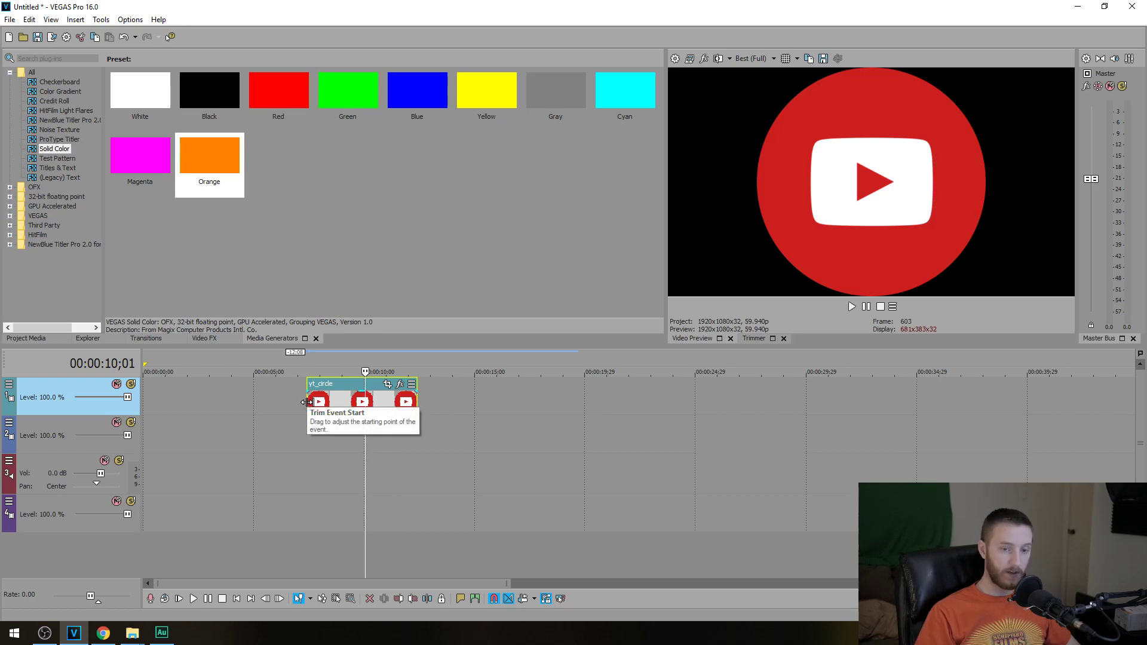
pyautogui.moveTo(417, 405); pyautogui.dragTo(485, 404)
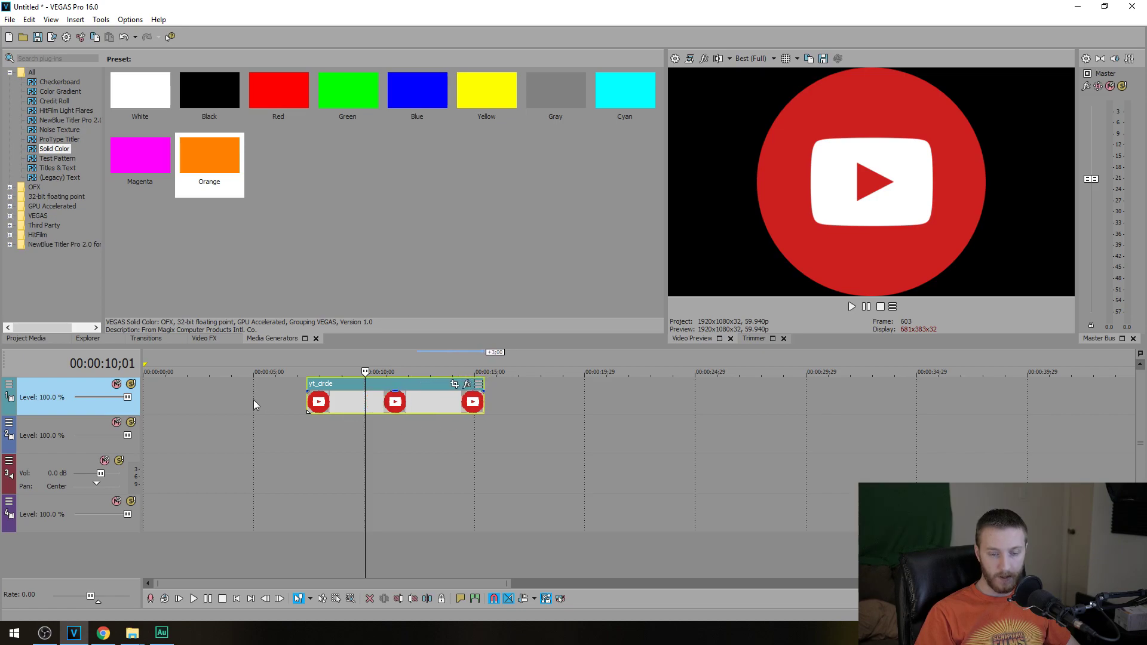
pyautogui.moveTo(308, 428); pyautogui.dragTo(461, 427)
pyautogui.click(341, 427)
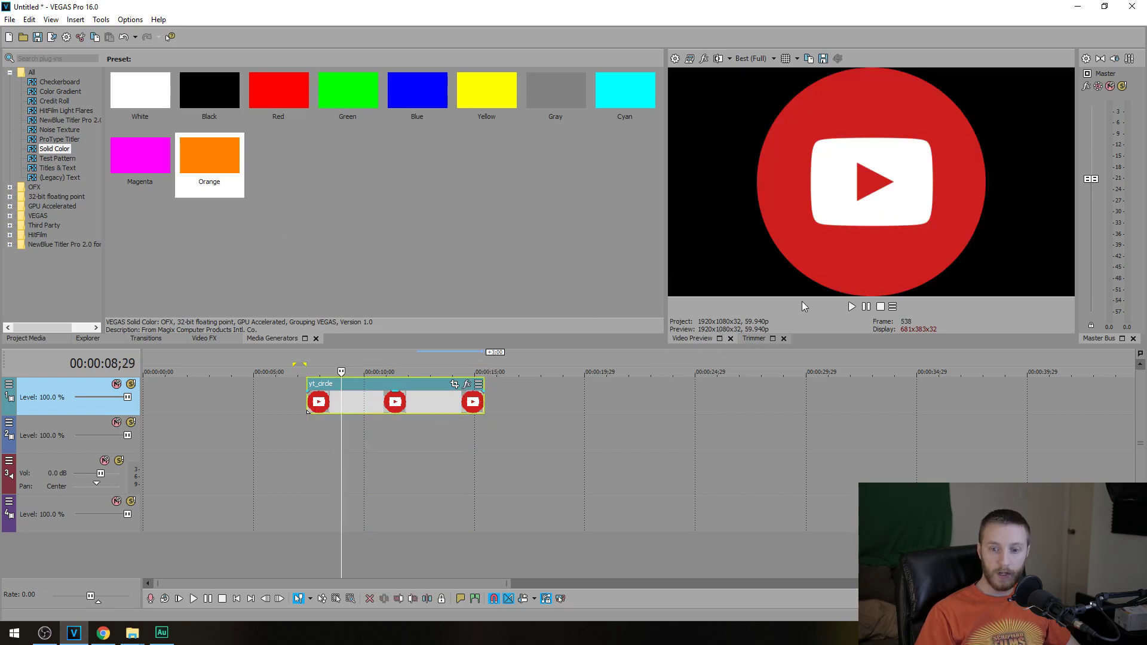
# Set project rendering quality Best, motion blur Gaussian (asymmetric), and resample mode Disable resample.
pyautogui.click(9, 19)
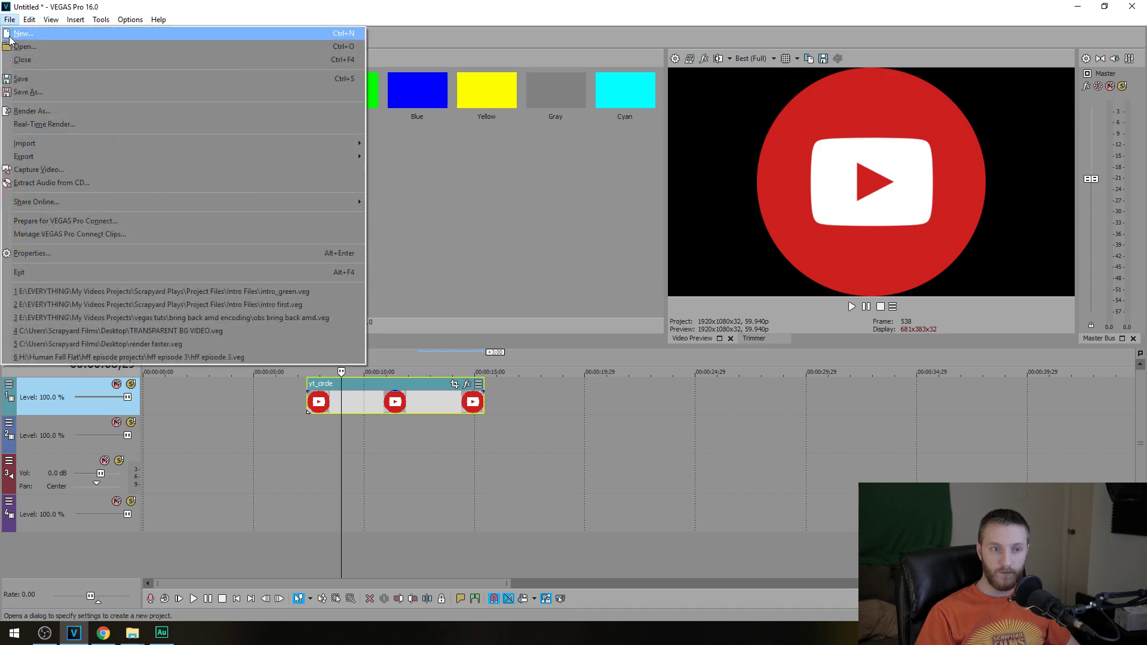
pyautogui.click(33, 253)
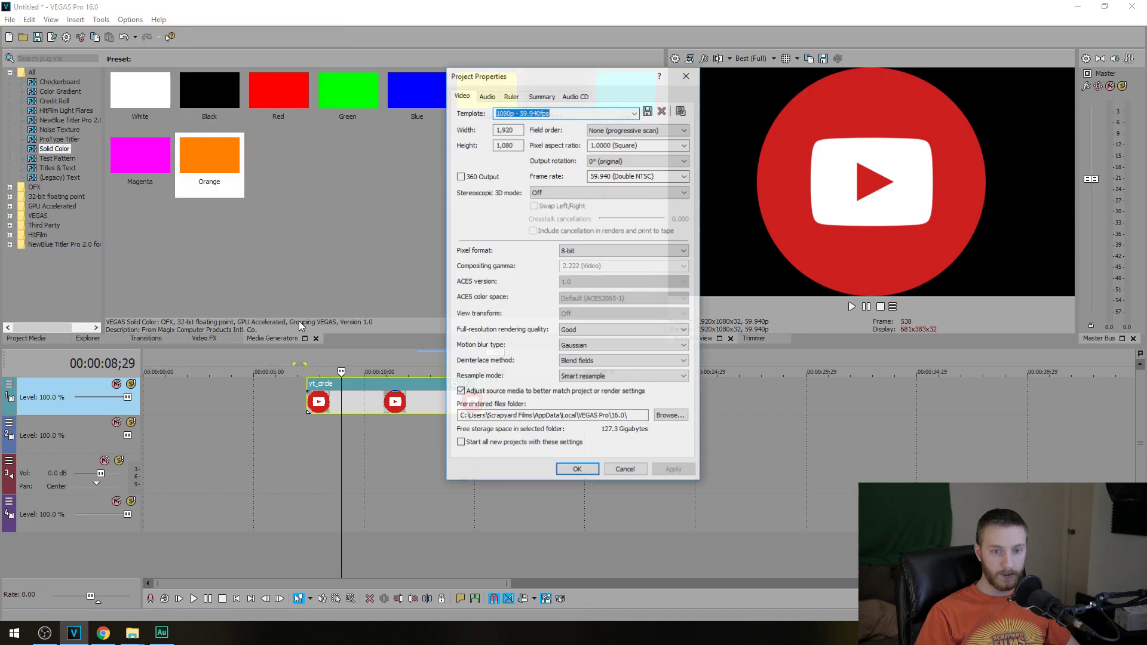
pyautogui.click(661, 178)
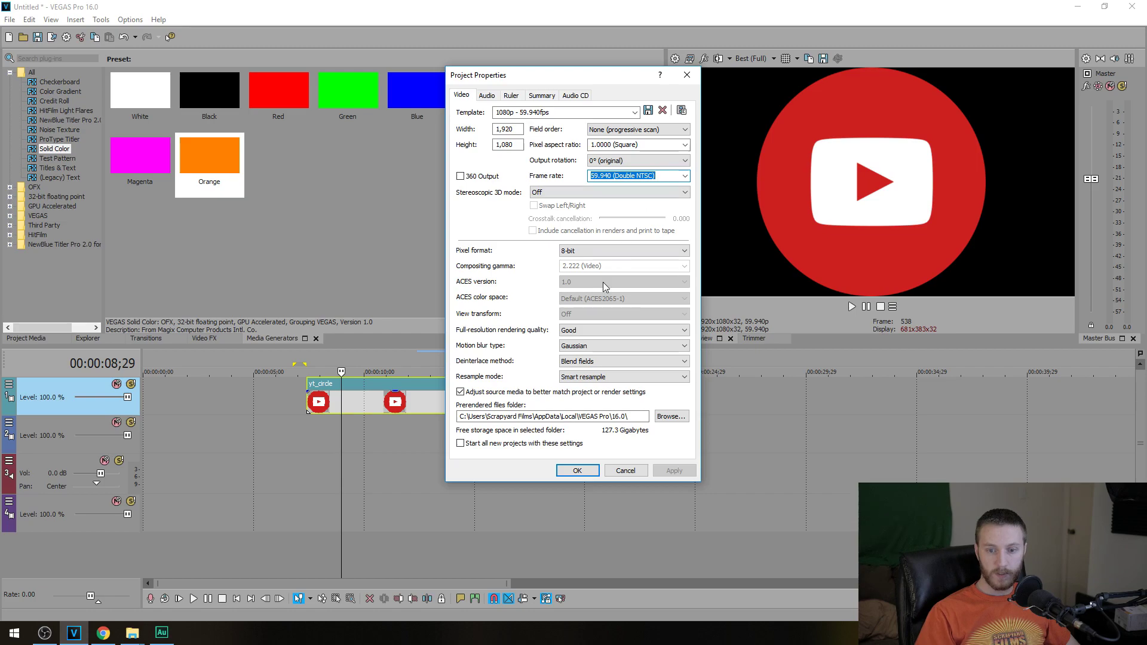
pyautogui.click(580, 331)
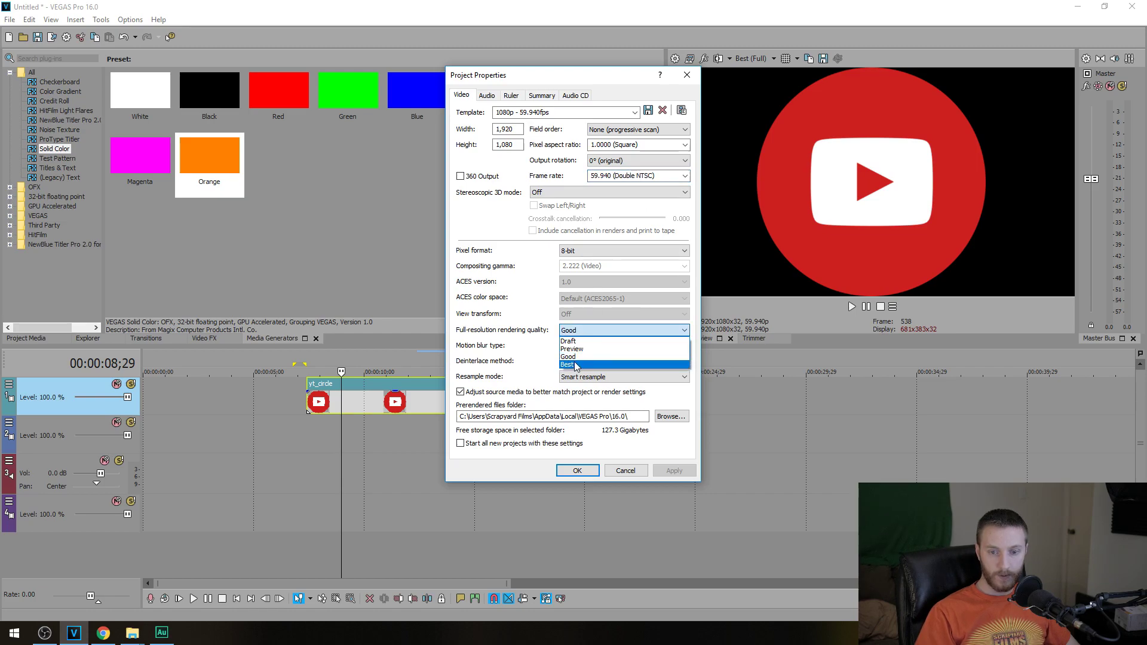
pyautogui.click(575, 363)
pyautogui.click(597, 346)
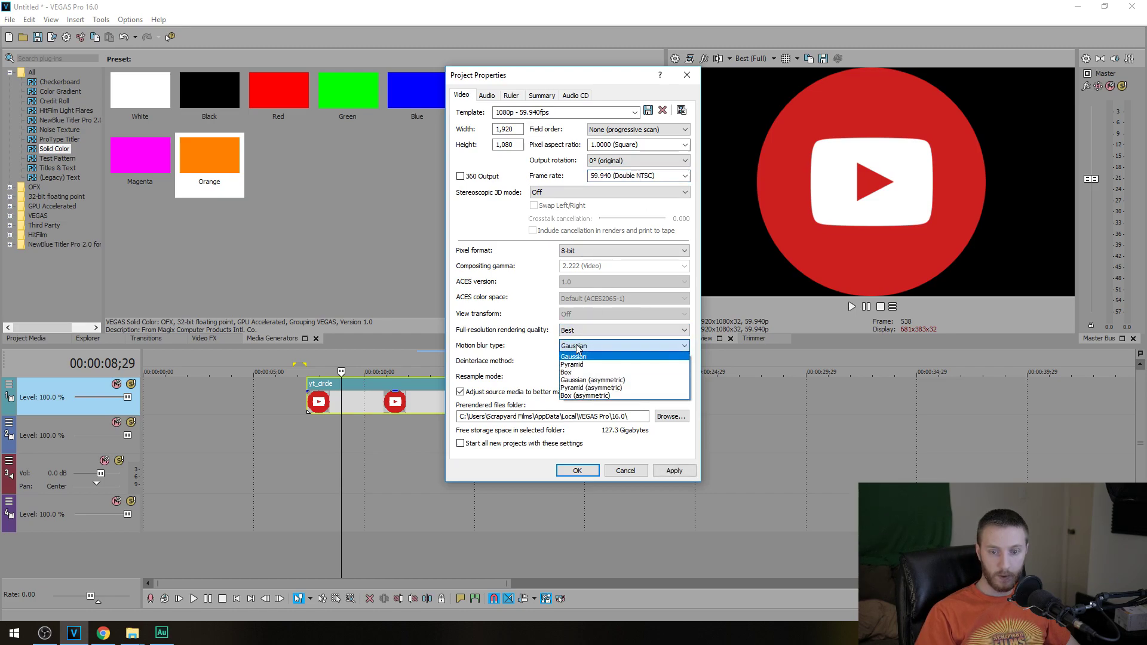
pyautogui.click(588, 380)
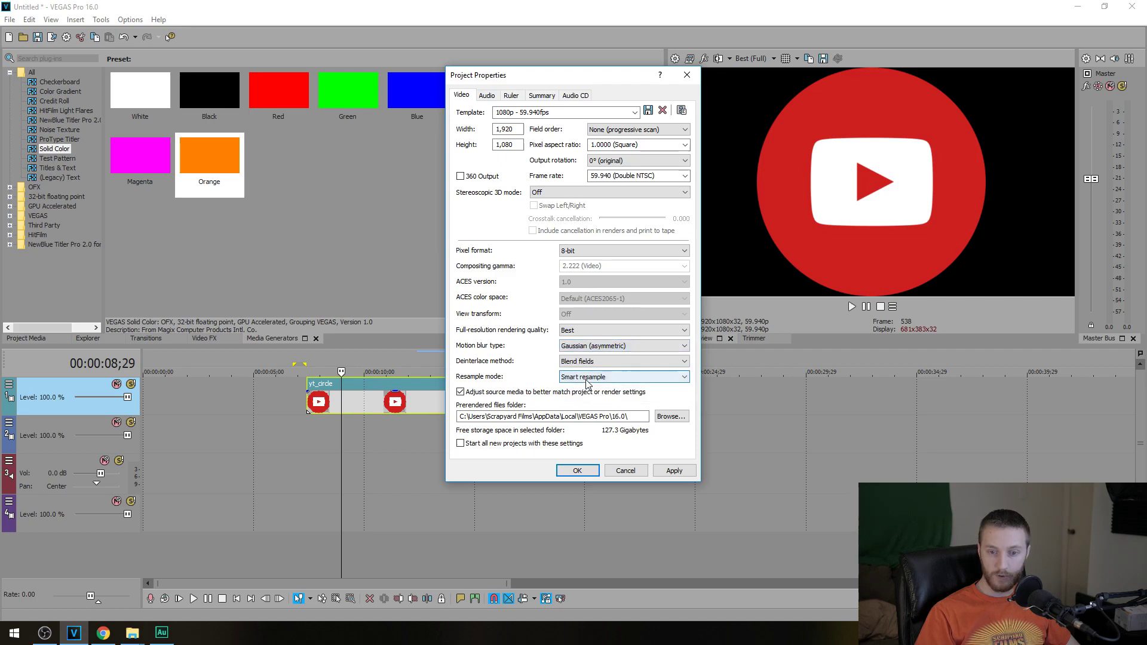
pyautogui.click(582, 377)
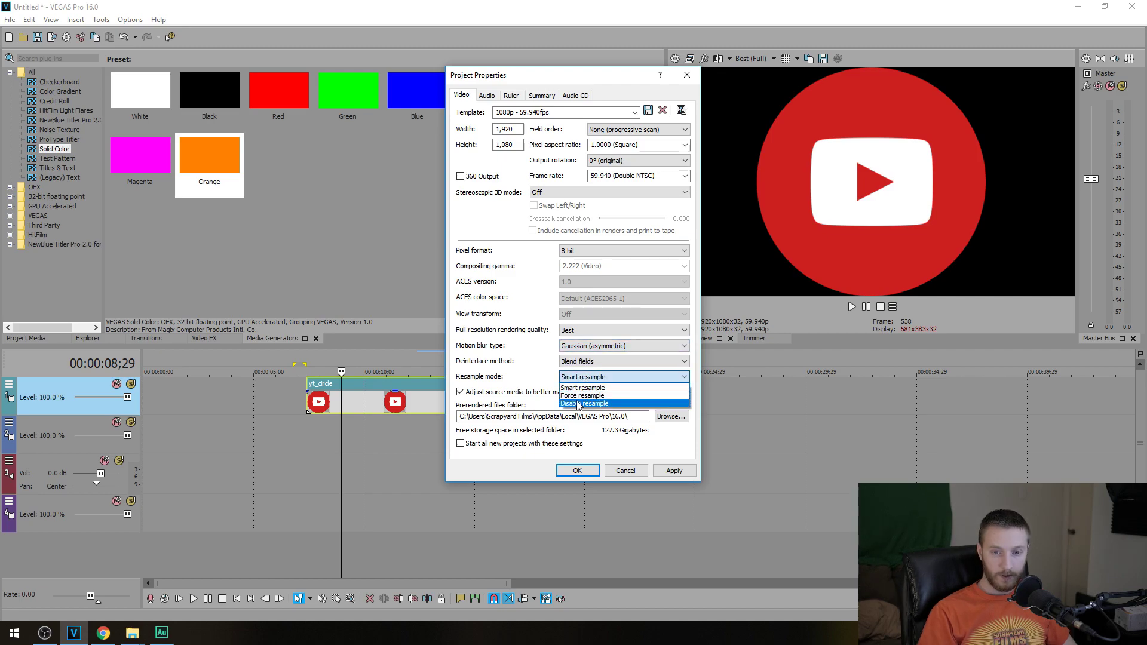
pyautogui.click(578, 405)
pyautogui.click(670, 471)
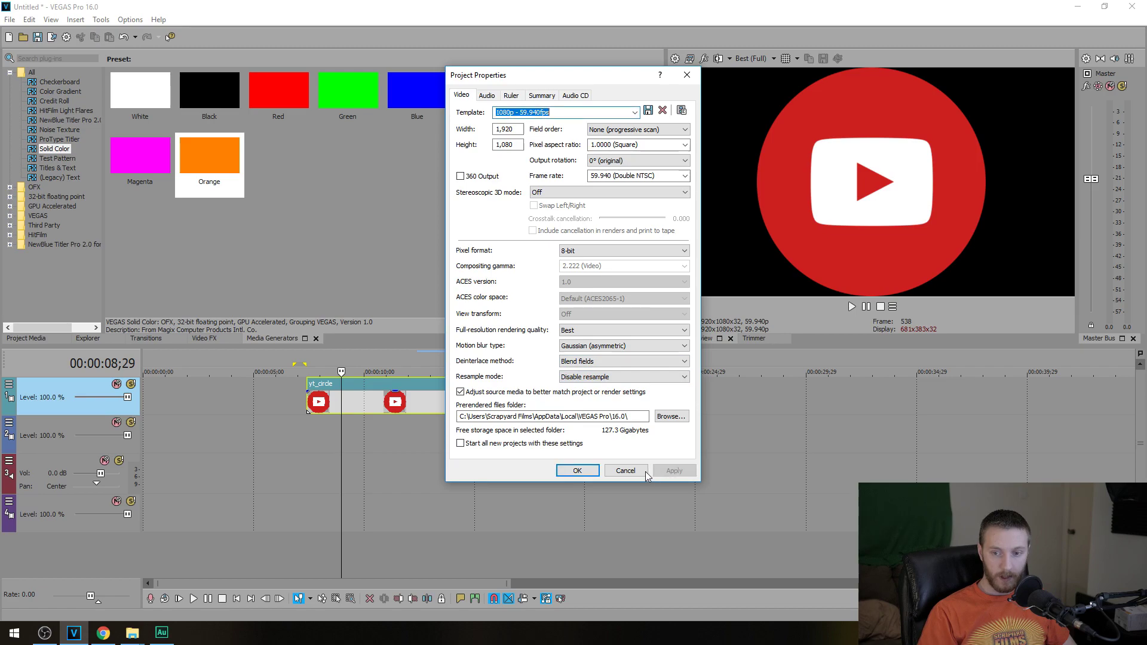
pyautogui.click(588, 471)
pyautogui.click(307, 397)
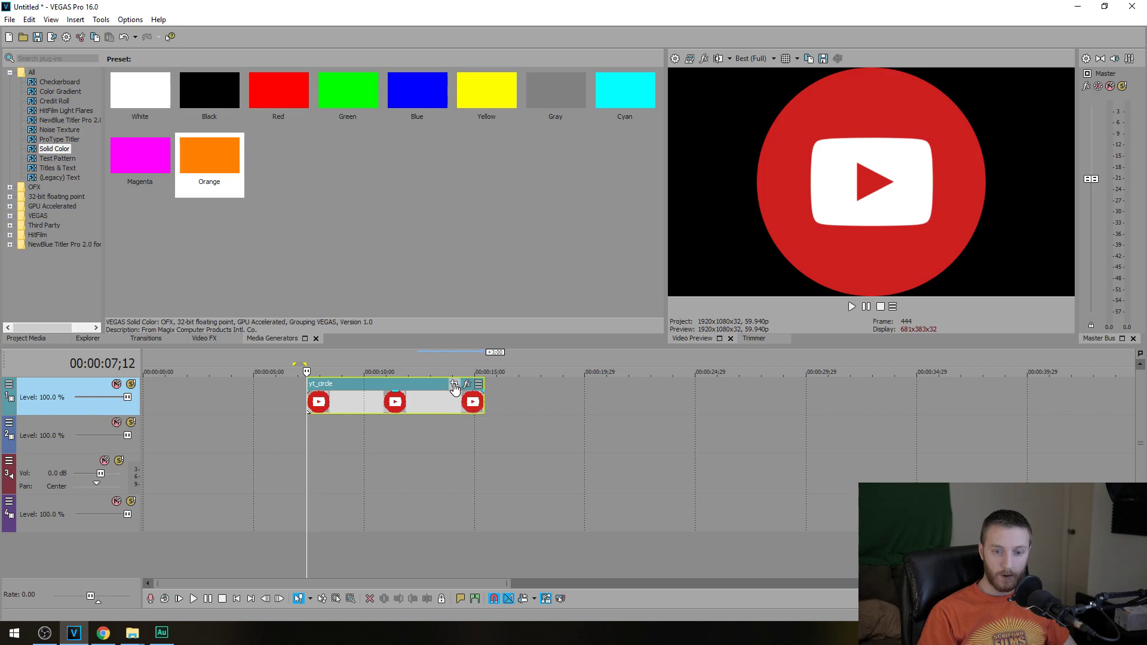
# In yt_circle's Pan/Crop, add a keyframe at 2 seconds and set the starting rotation to 1280°.
pyautogui.click(454, 385)
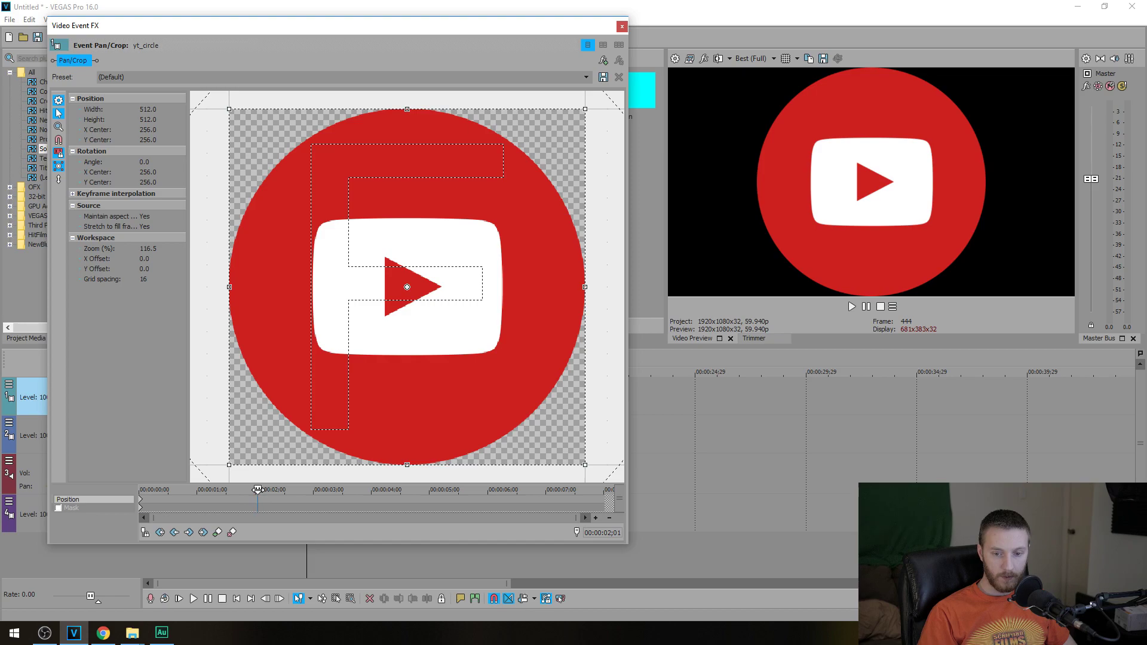
pyautogui.scroll(4, 253, 514)
pyautogui.scroll(2, 410, 506)
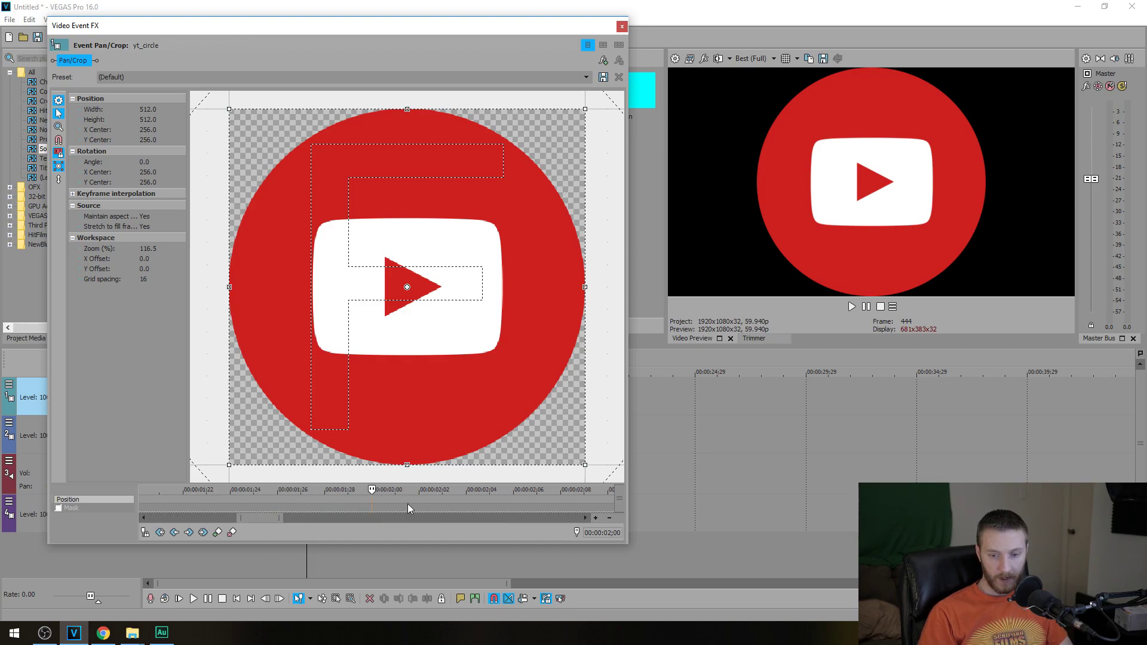
pyautogui.scroll(-1, 396, 501)
pyautogui.click(217, 531)
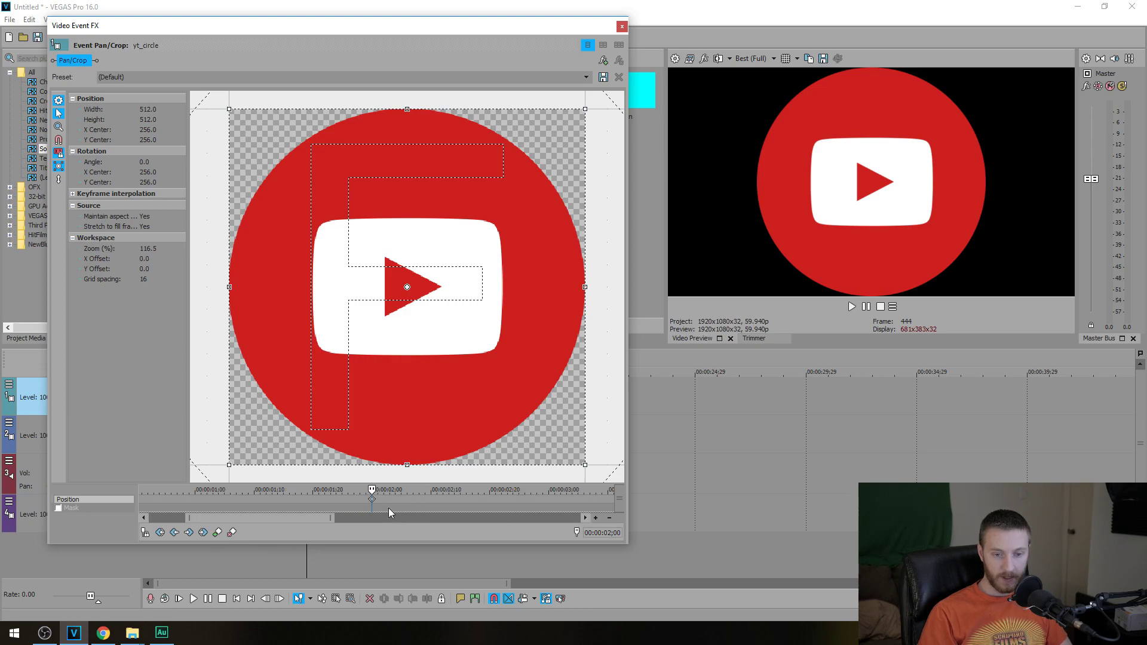
pyautogui.scroll(-3, 385, 505)
pyautogui.scroll(-3, 378, 503)
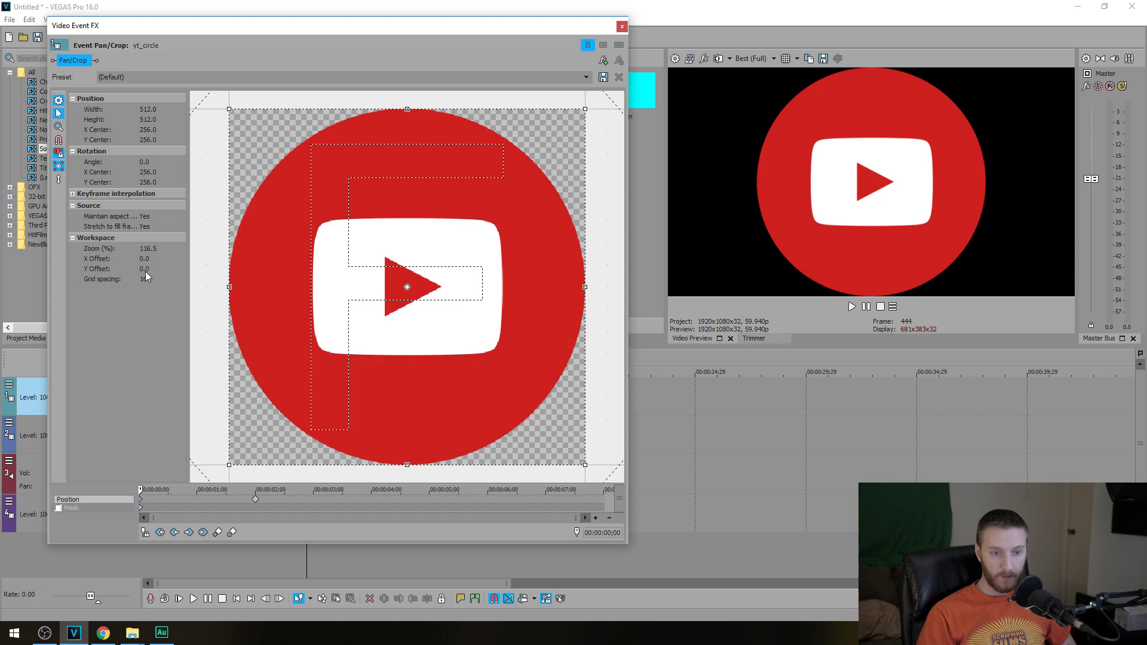
pyautogui.click(146, 163)
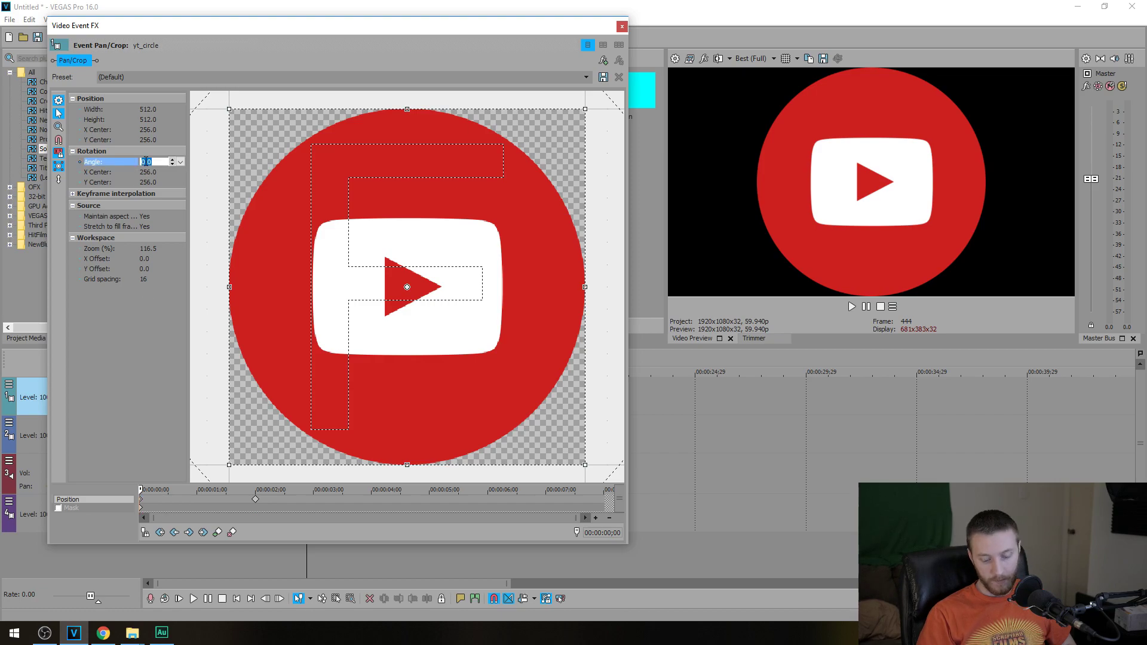
pyautogui.write('1280')
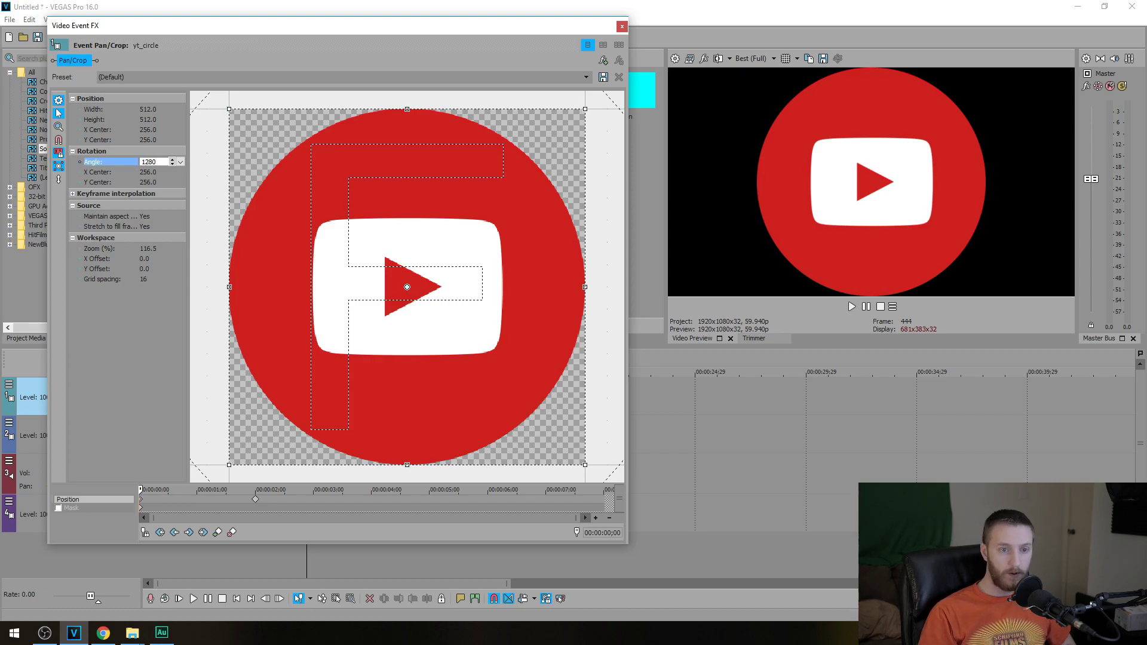
pyautogui.press('Return')
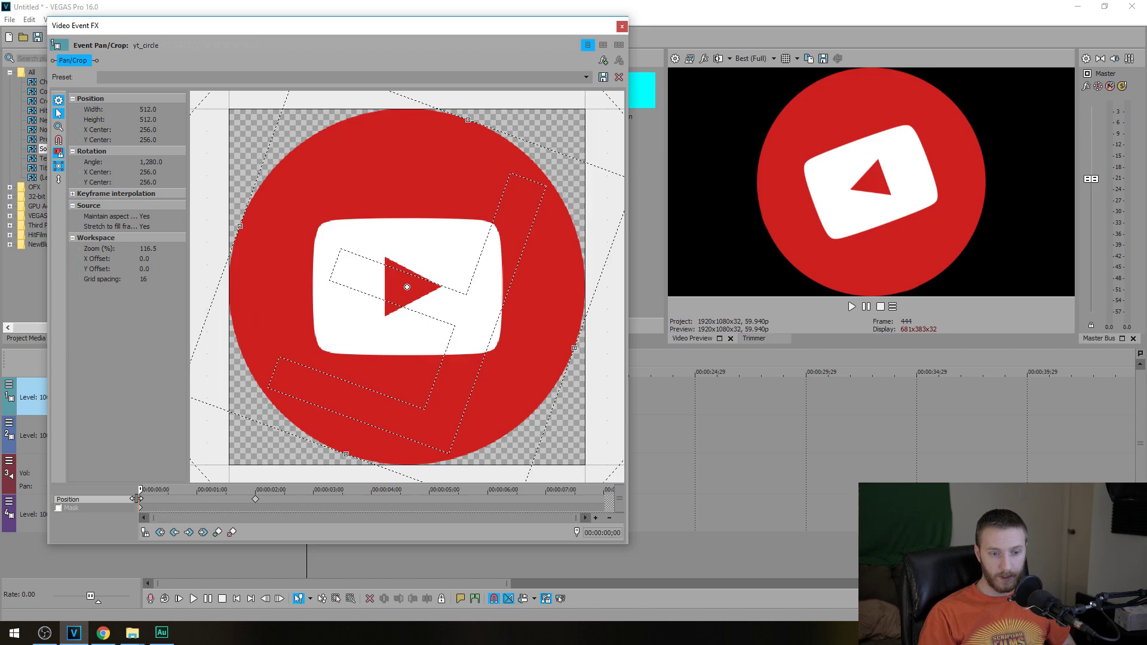
pyautogui.moveTo(462, 42); pyautogui.dragTo(872, 170)
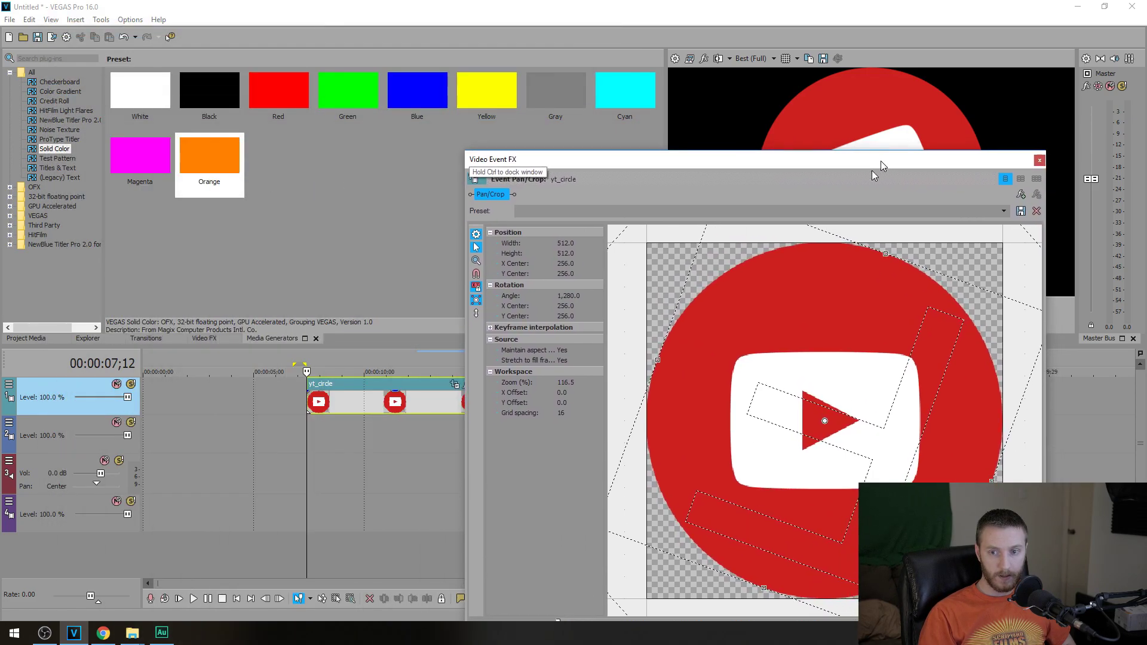
# Preview the spin and move the yt_circle clip to the playhead.
pyautogui.click(307, 428)
pyautogui.press('space')
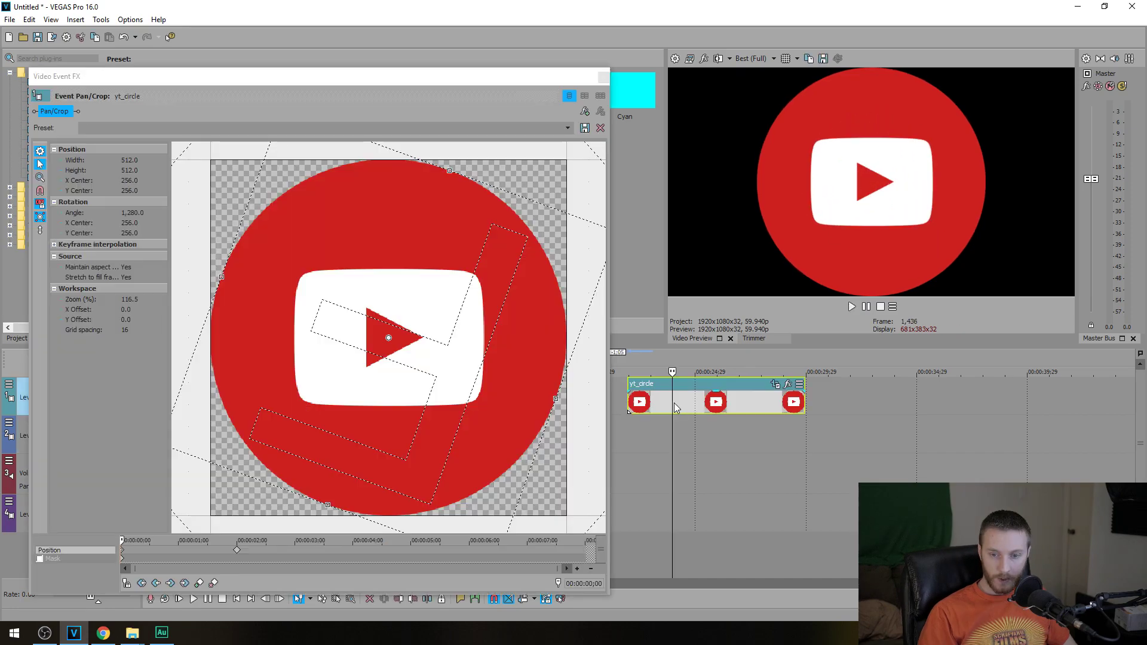
pyautogui.moveTo(676, 405); pyautogui.dragTo(722, 405)
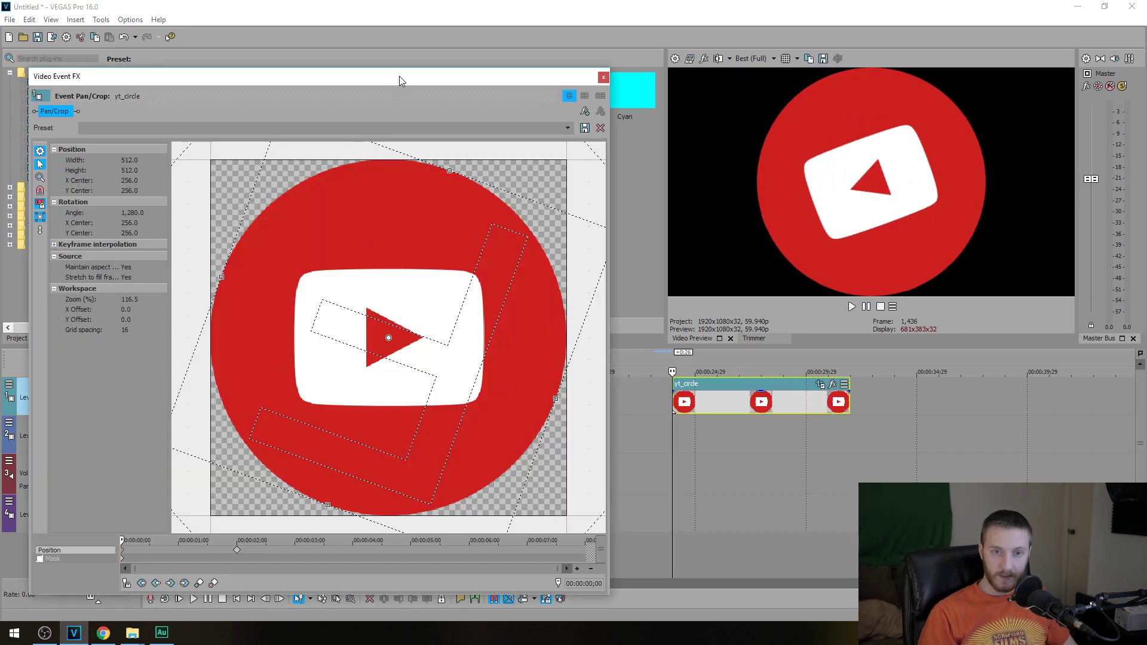
pyautogui.moveTo(399, 76); pyautogui.dragTo(396, 50)
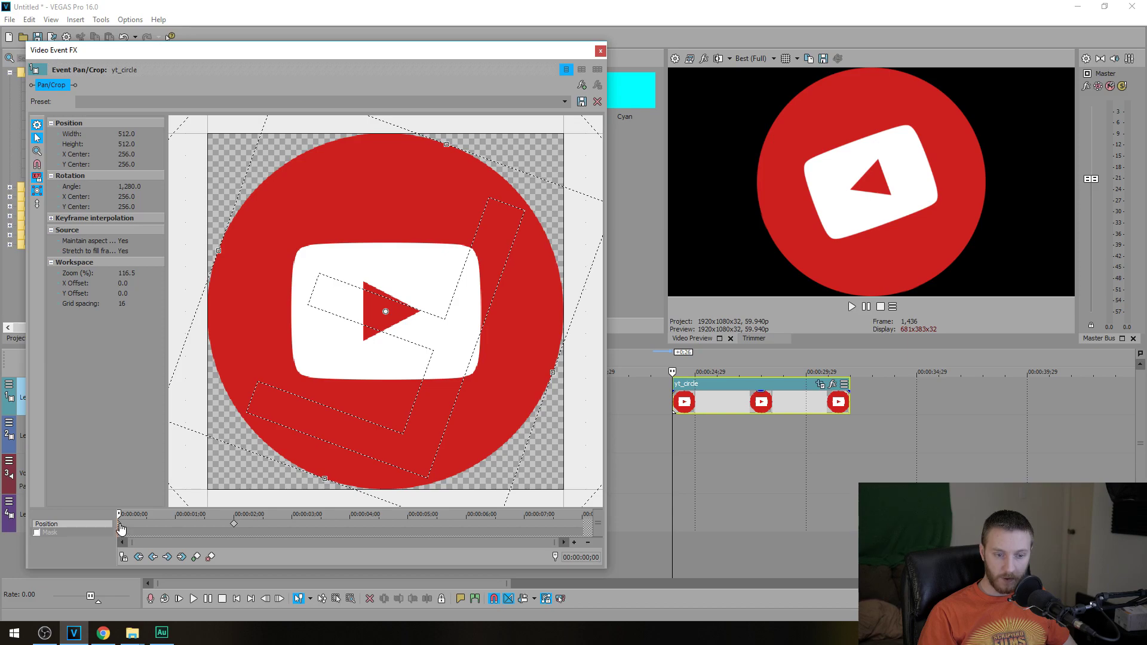
# Set the first rotation keyframe's easing to Fast and play back the spinning roll-in.
pyautogui.rightClick(120, 526)
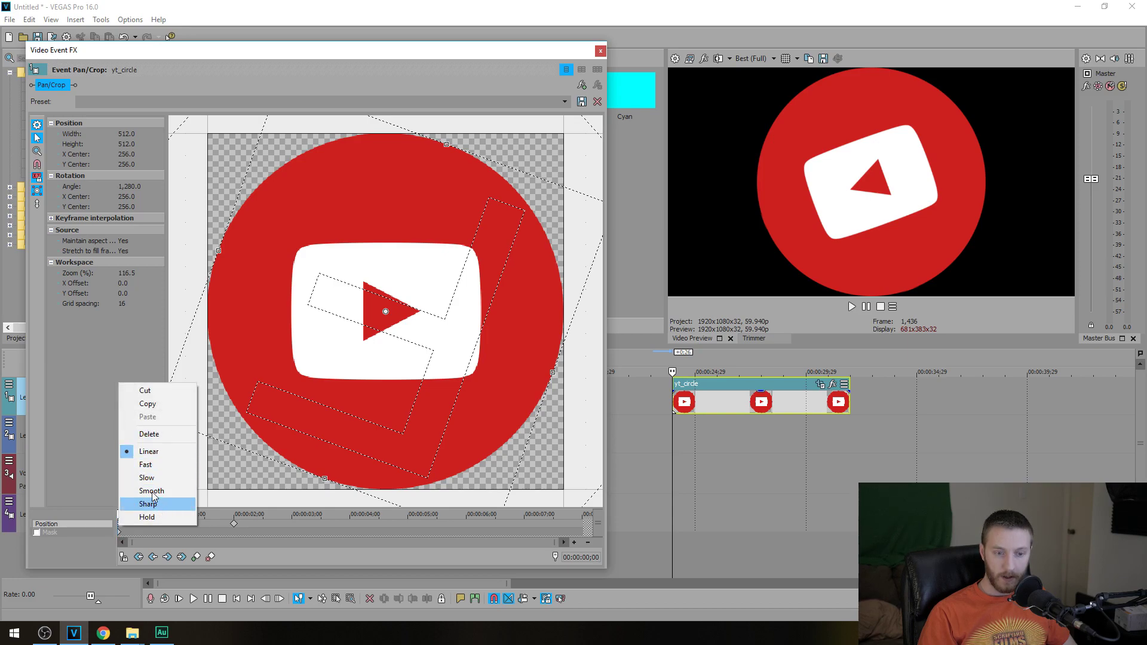
pyautogui.click(145, 465)
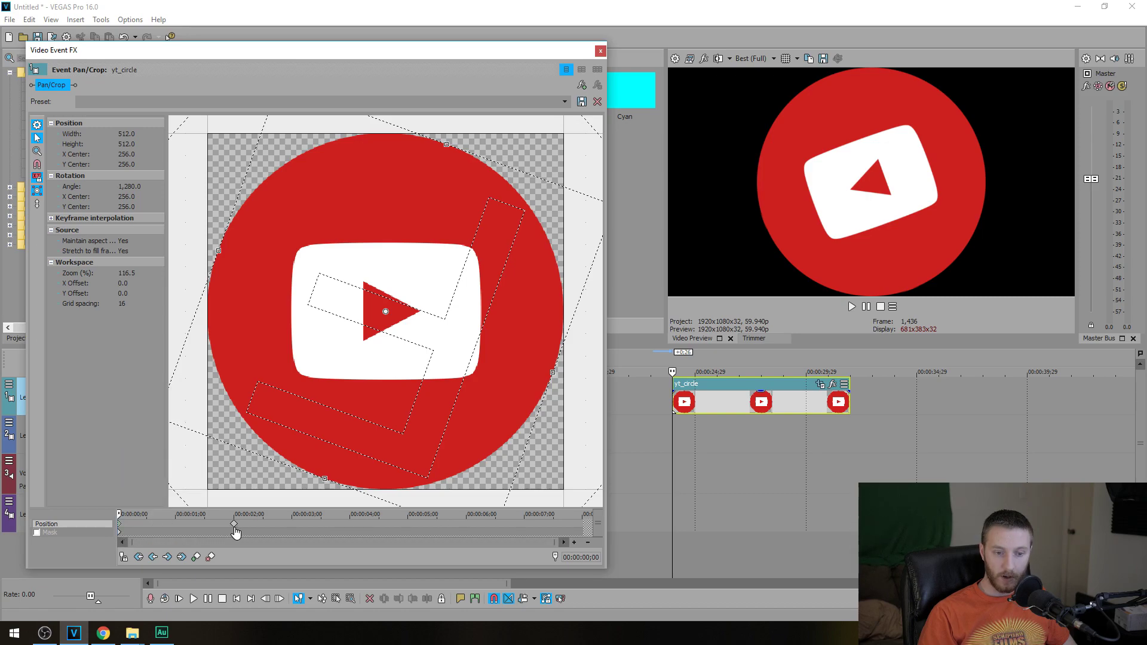
pyautogui.click(671, 424)
pyautogui.press('space')
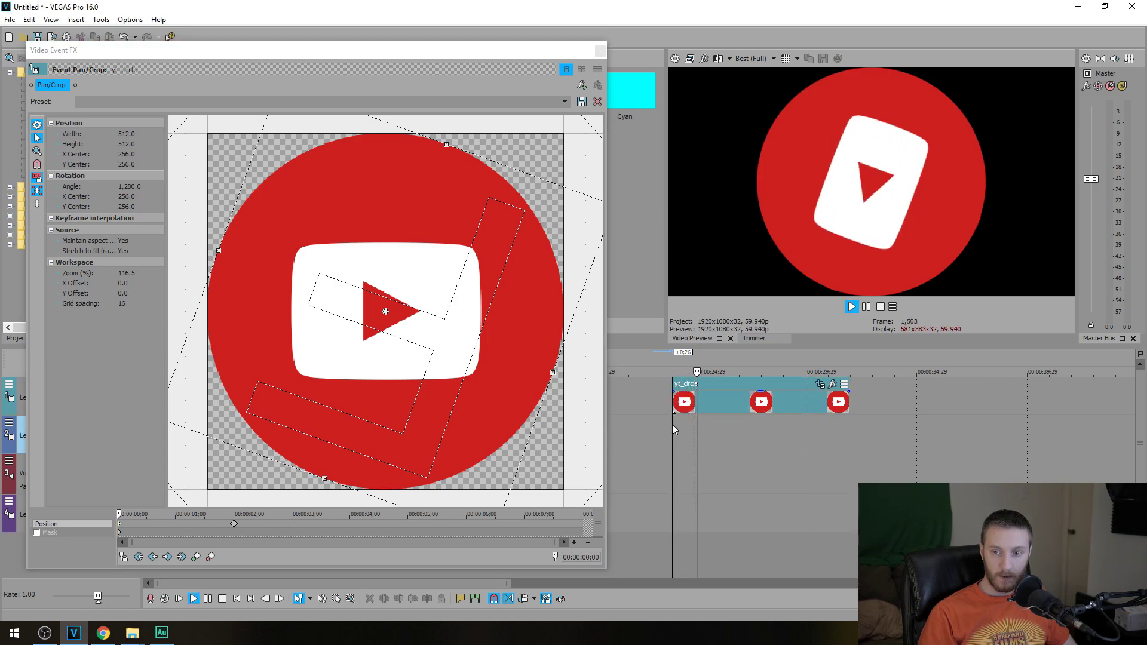
pyautogui.press('space')
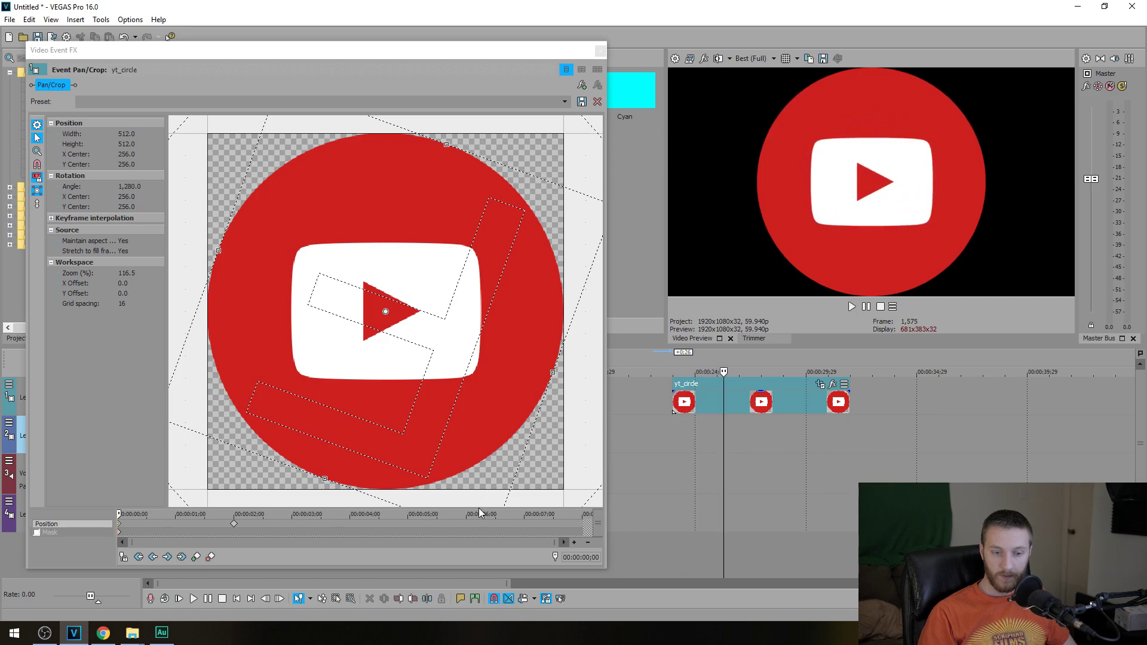
# Add a keyframe at 6 seconds and paste a copy of the 1,280° first keyframe at 8 seconds.
pyautogui.click(582, 514)
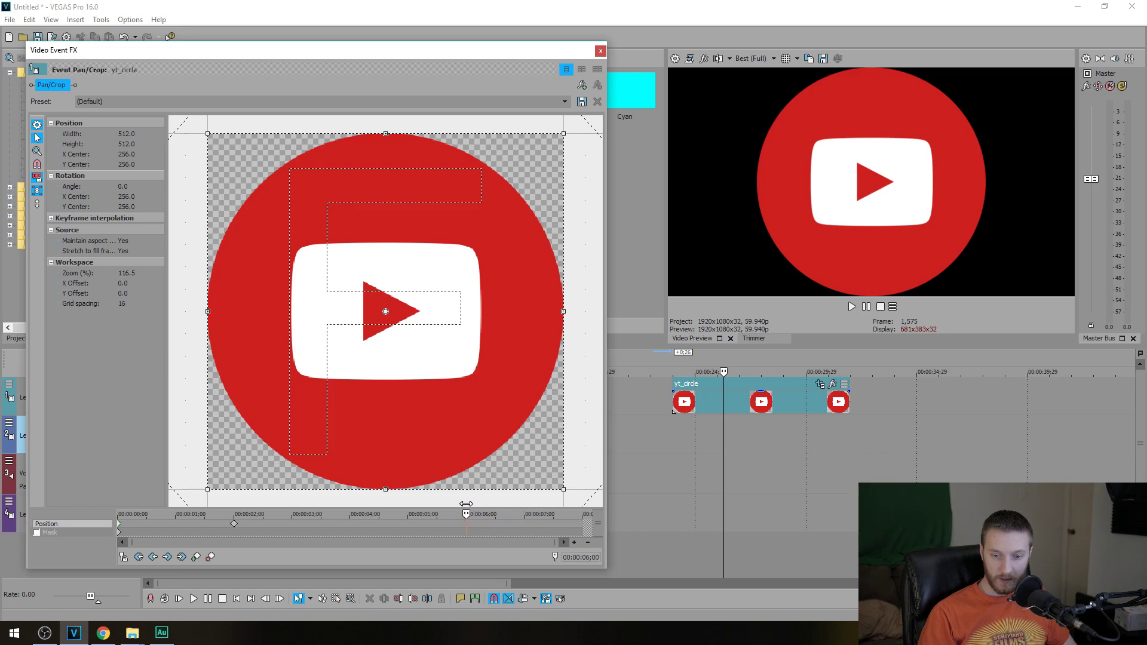
pyautogui.click(471, 528)
pyautogui.scroll(5, 469, 530)
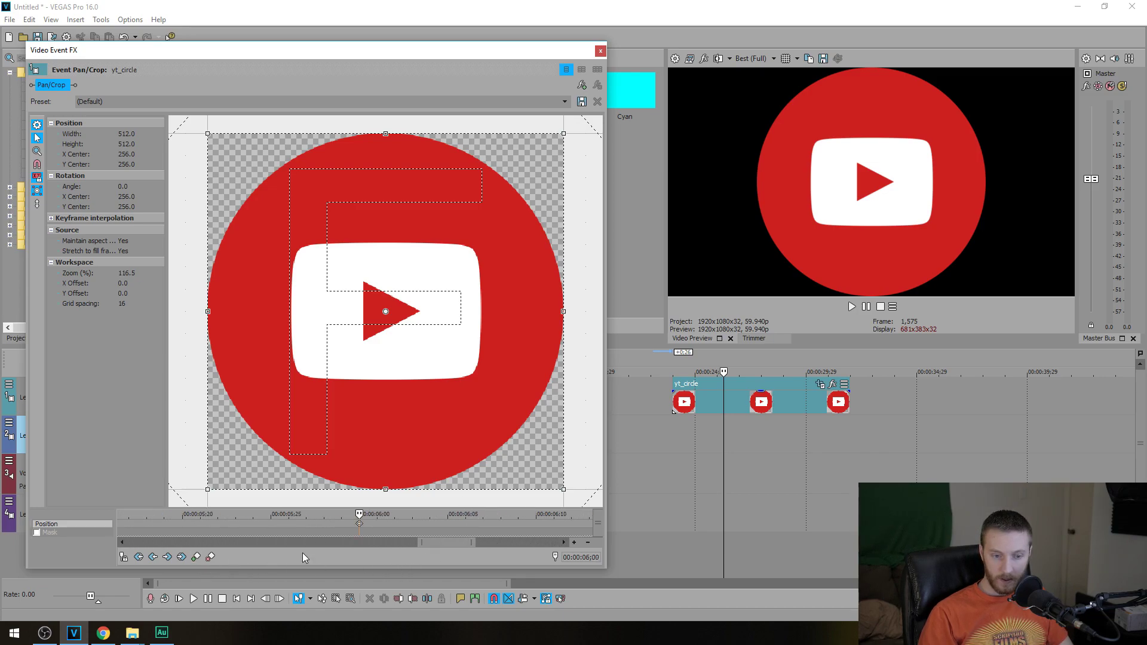
pyautogui.scroll(-5, 302, 529)
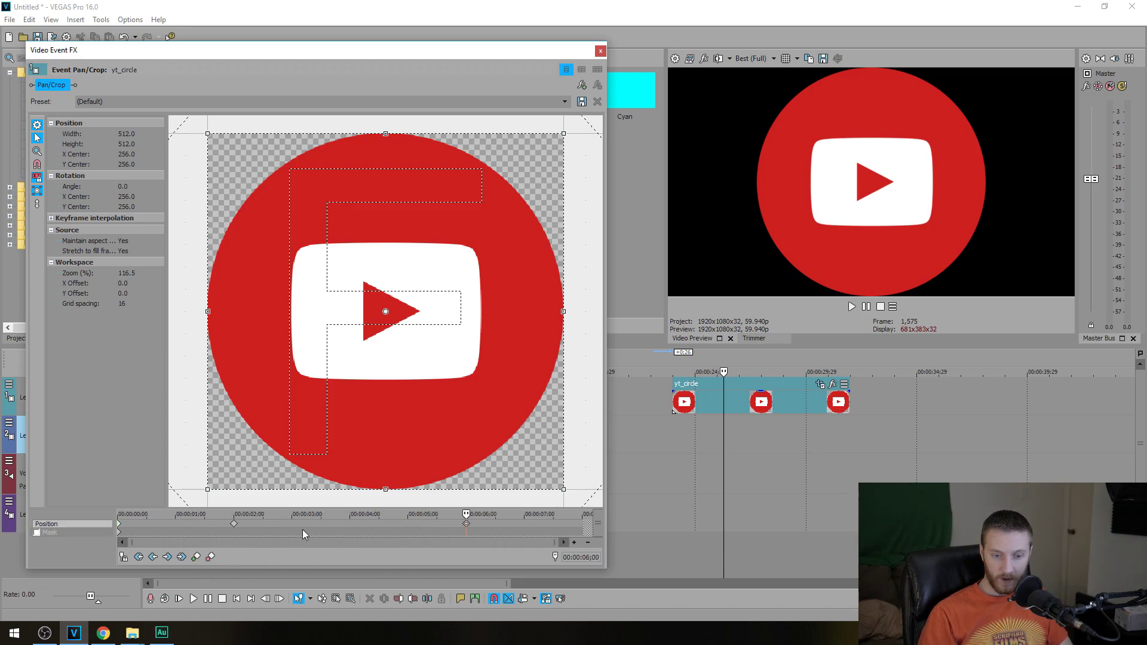
pyautogui.click(119, 526)
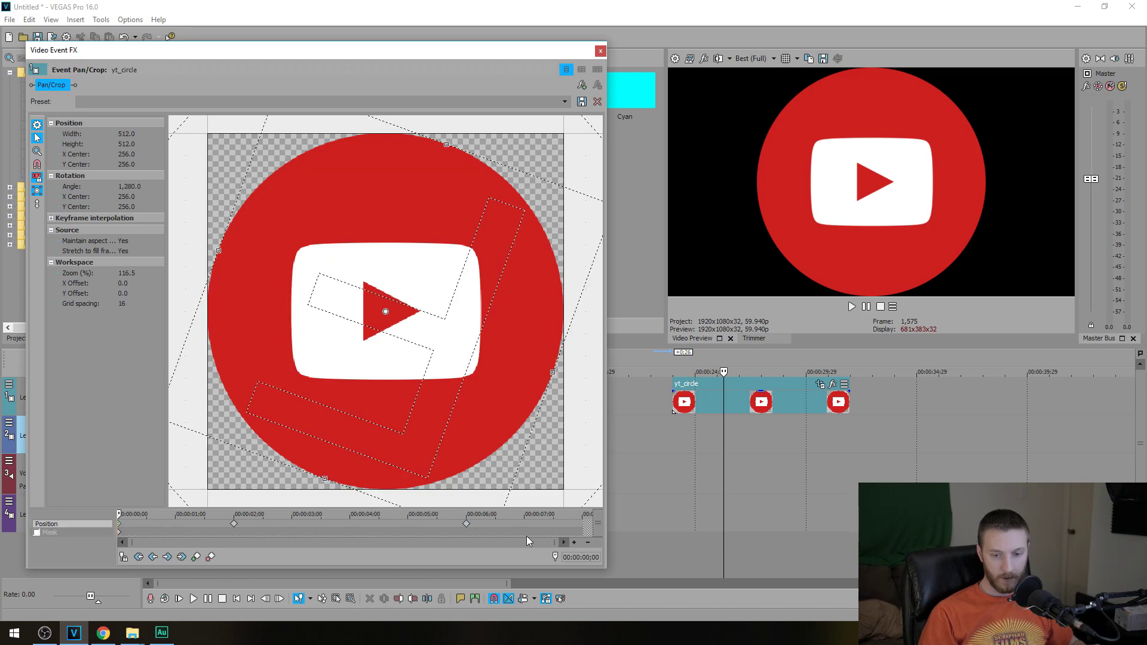
pyautogui.click(586, 530)
pyautogui.hotkey('ctrl', 'v')
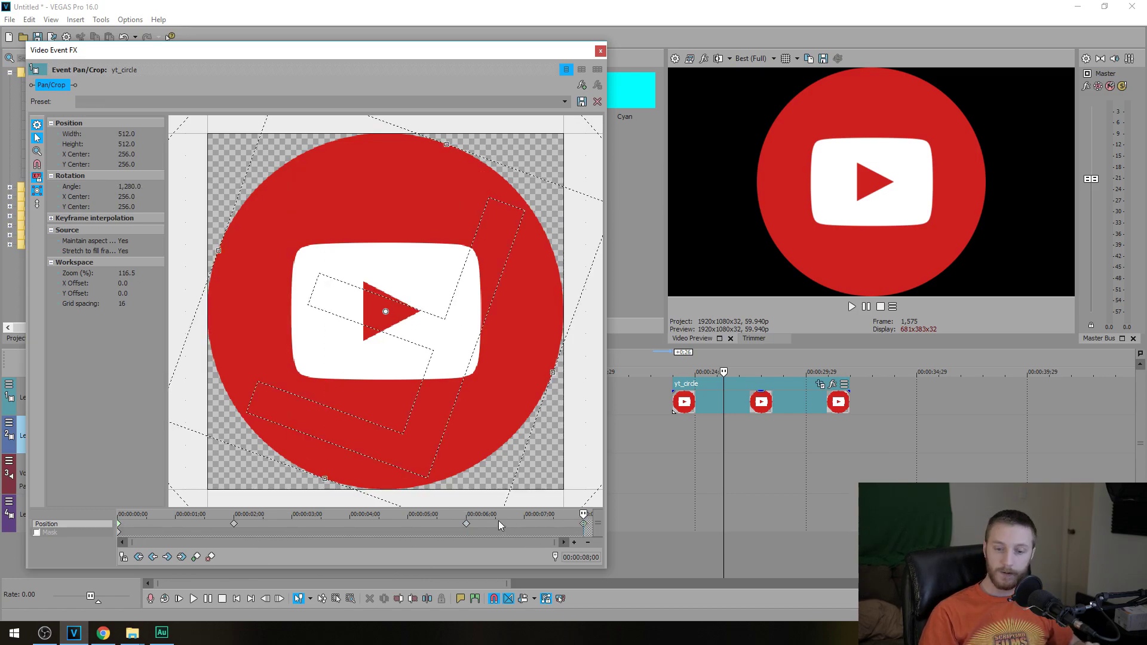
# Set the 6-second upright keyframe's easing to Slow.
pyautogui.click(468, 529)
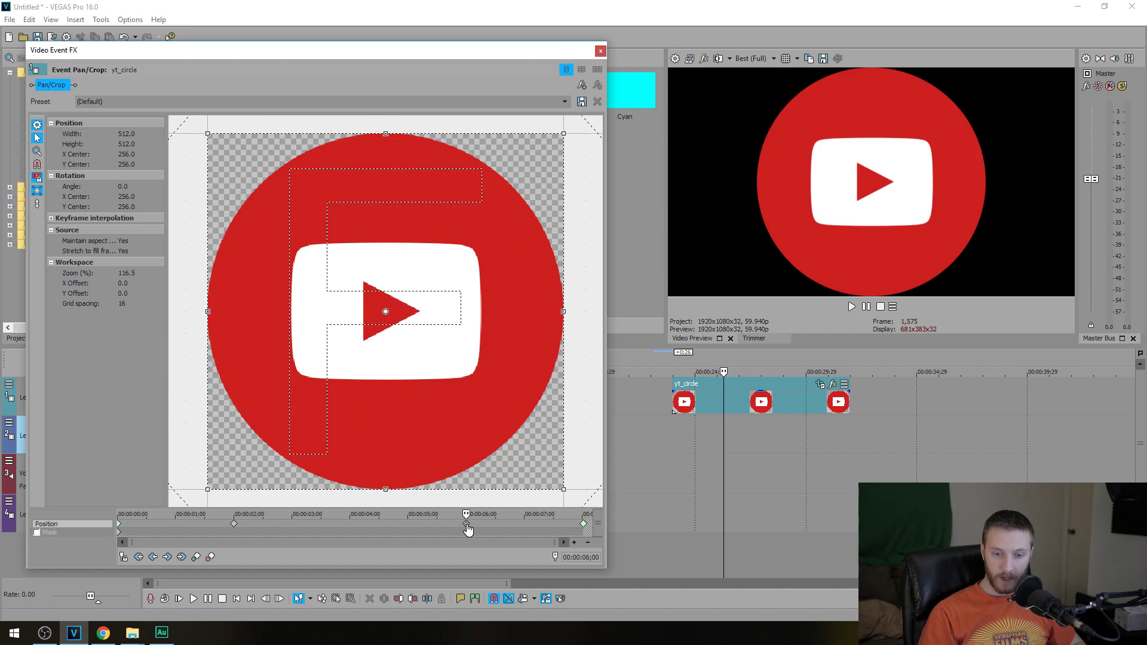
pyautogui.rightClick(467, 530)
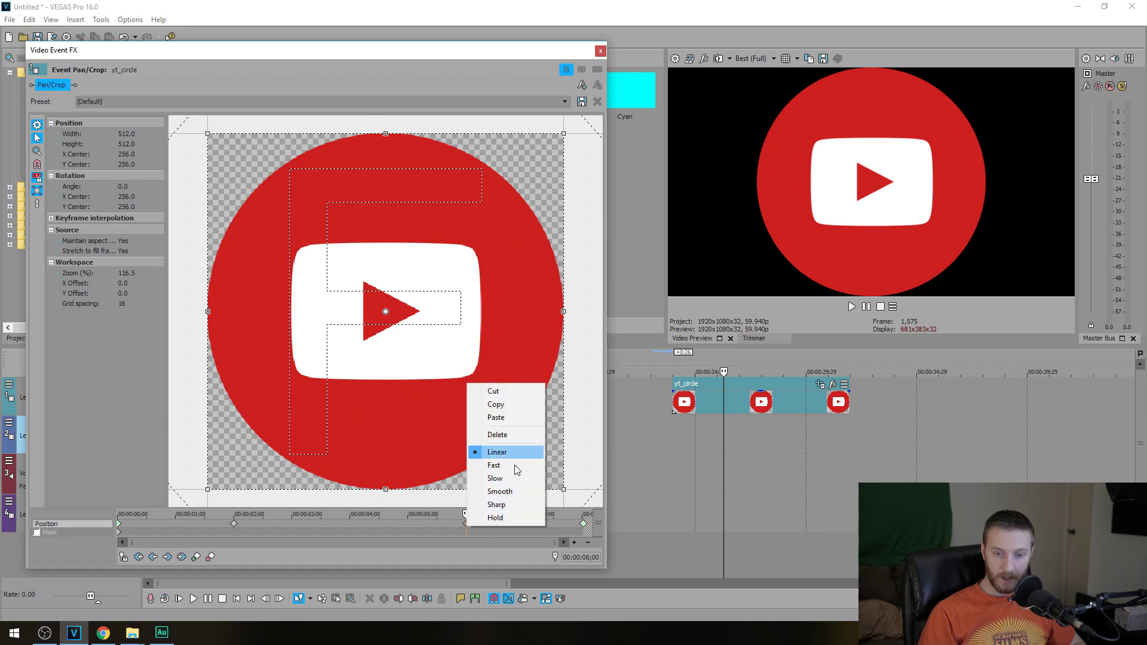
pyautogui.click(491, 479)
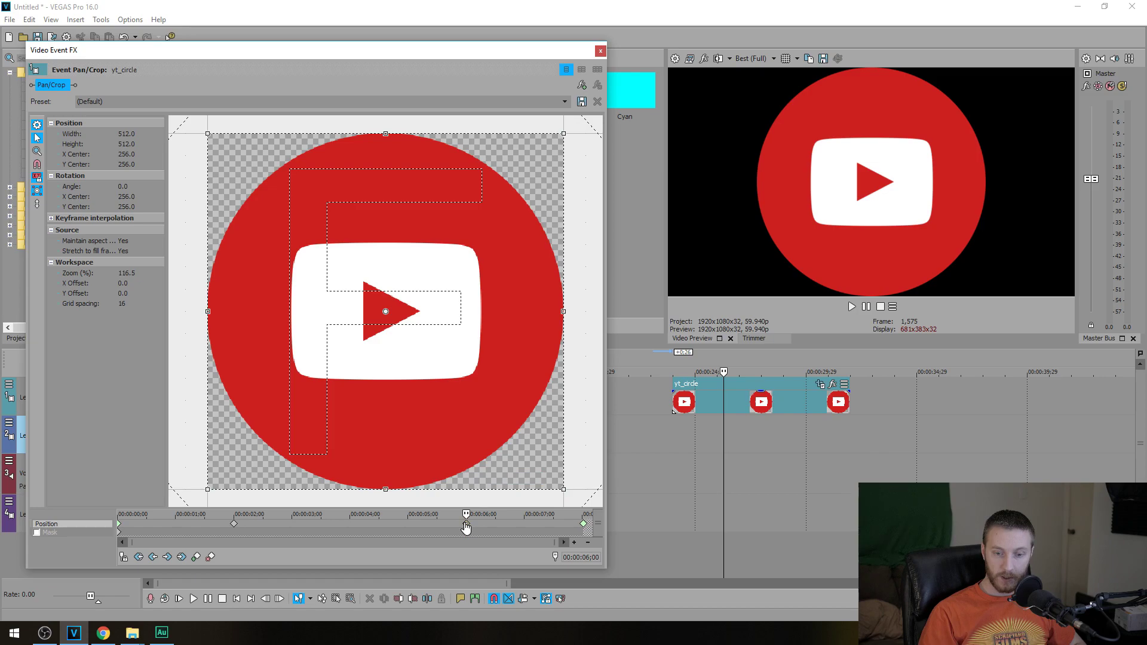
# Close Pan/Crop and play back the logo spinning back out at the clip's end.
pyautogui.click(584, 525)
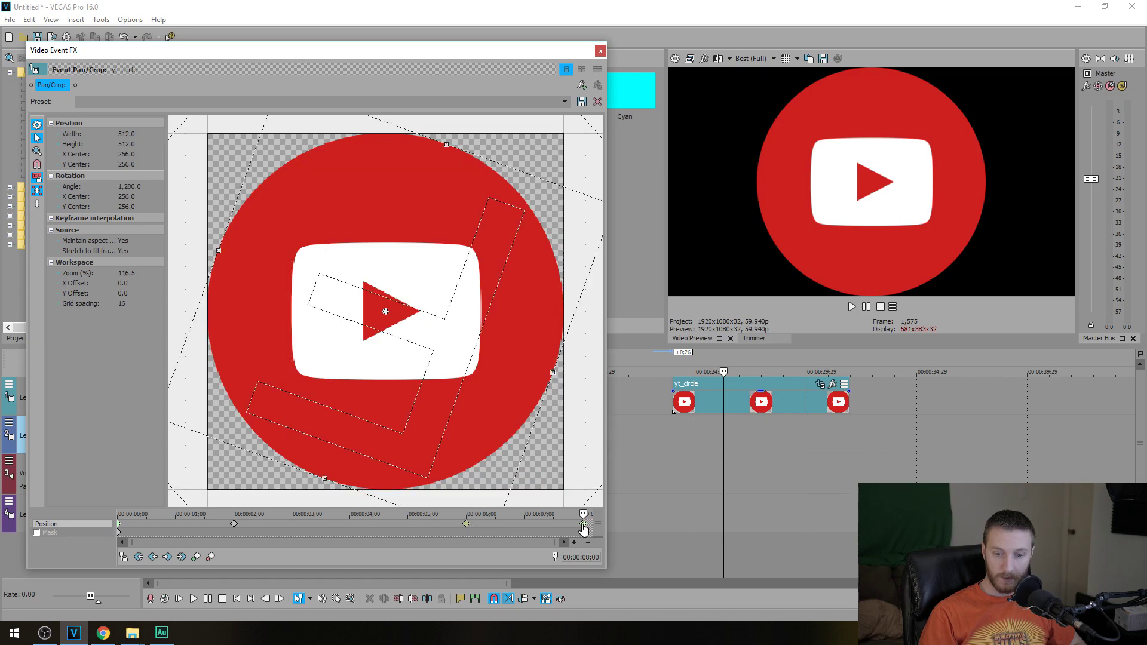
pyautogui.click(600, 50)
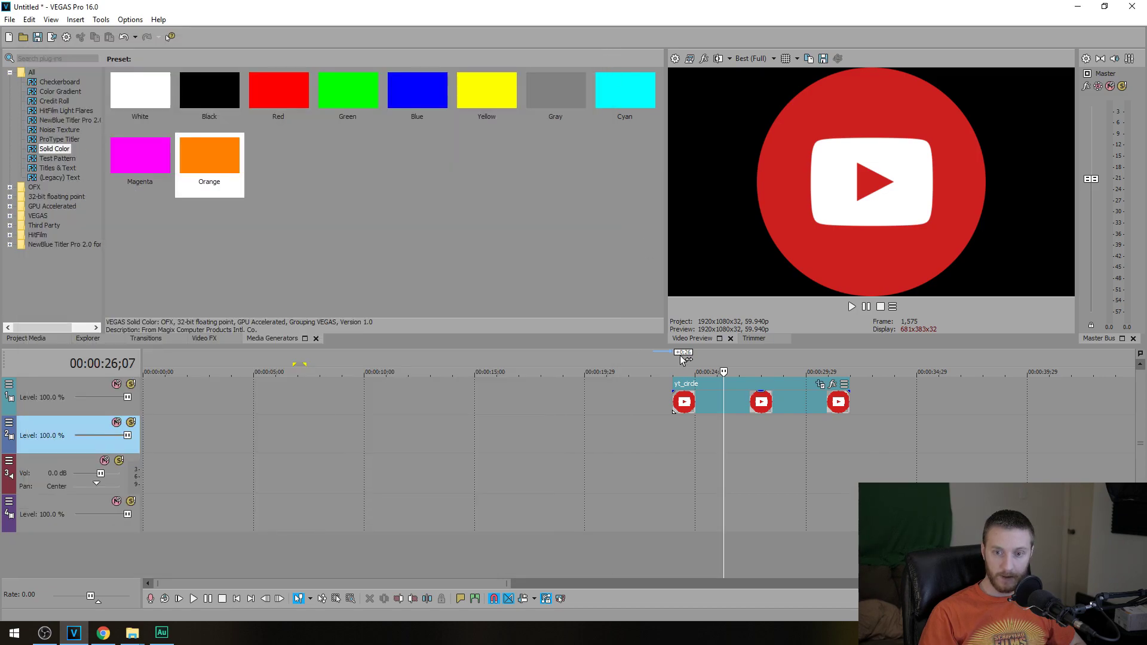
pyautogui.click(673, 421)
pyautogui.press('space')
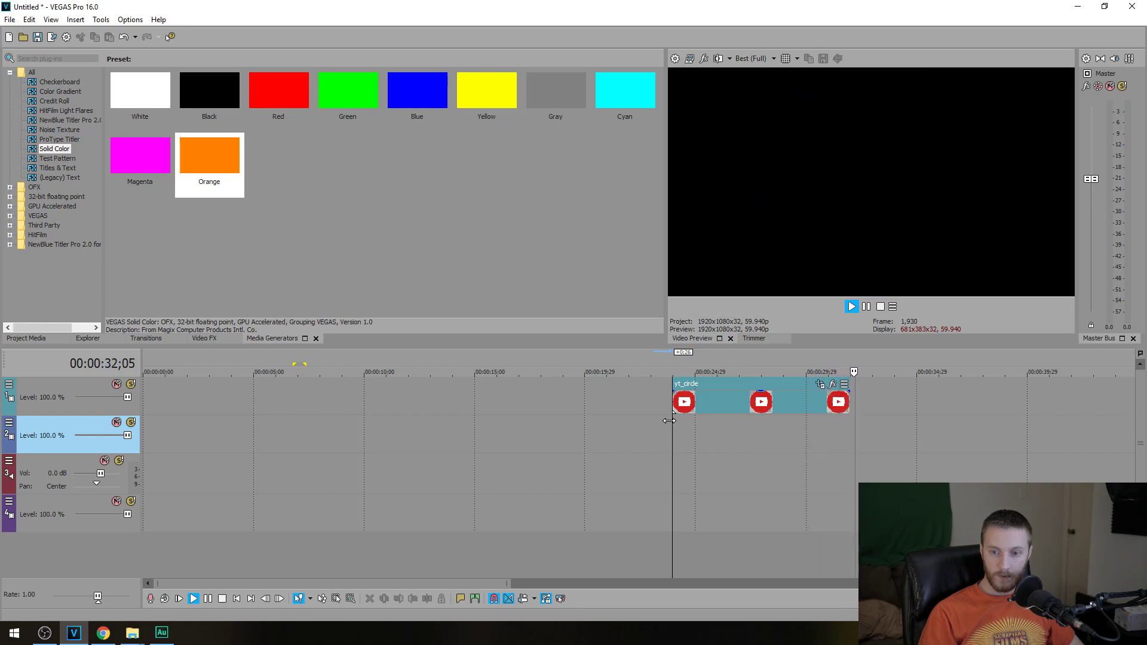
pyautogui.press('Return')
# Set a time selection spanning the yt_circle clip.
pyautogui.click(709, 401)
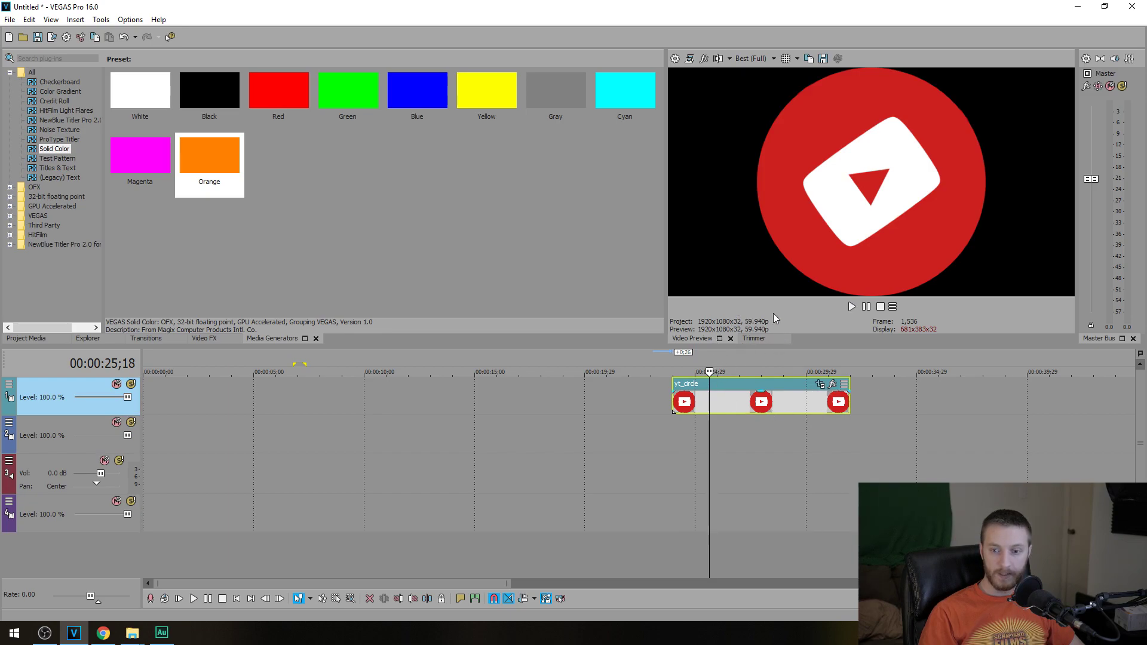
pyautogui.click(700, 442)
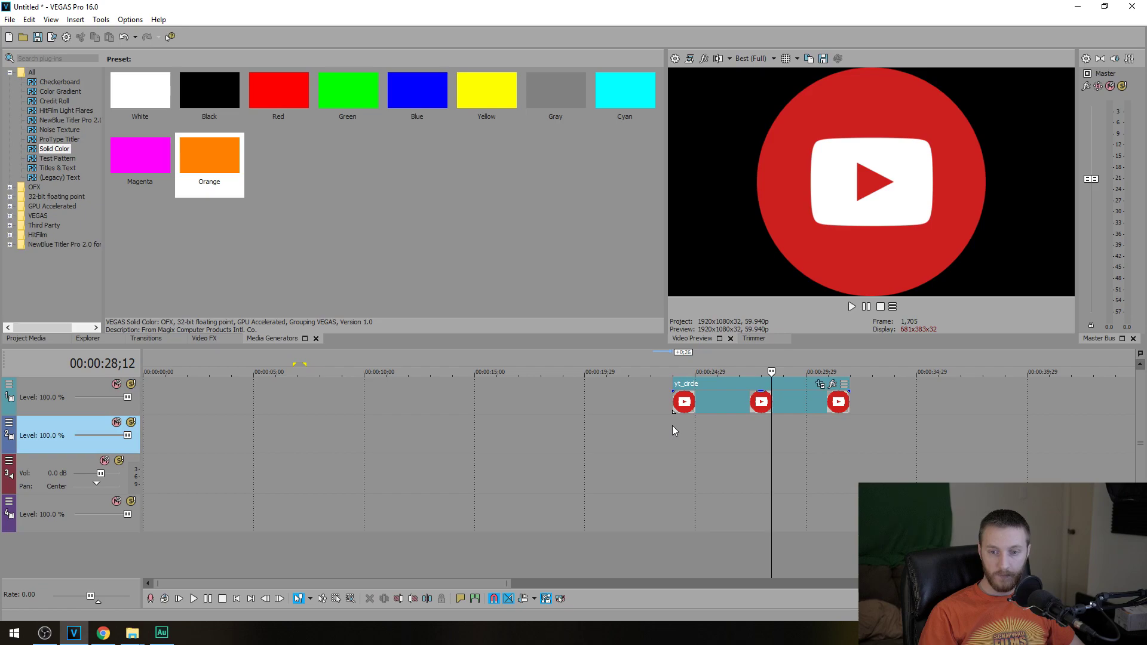
pyautogui.moveTo(672, 426); pyautogui.dragTo(849, 428)
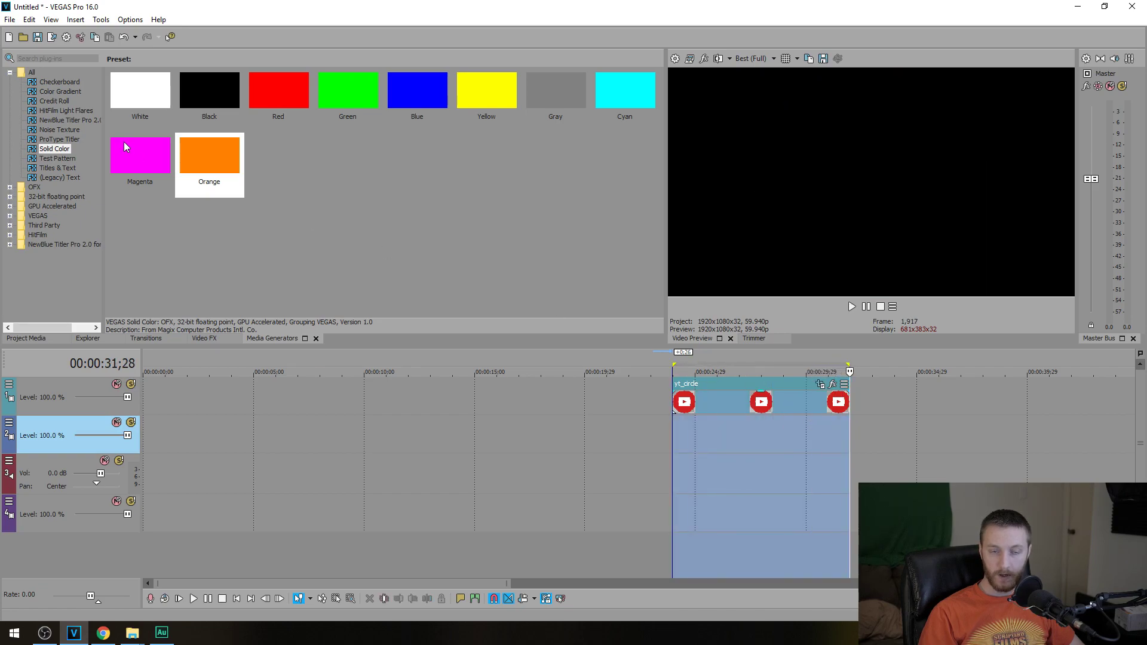
pyautogui.click(9, 19)
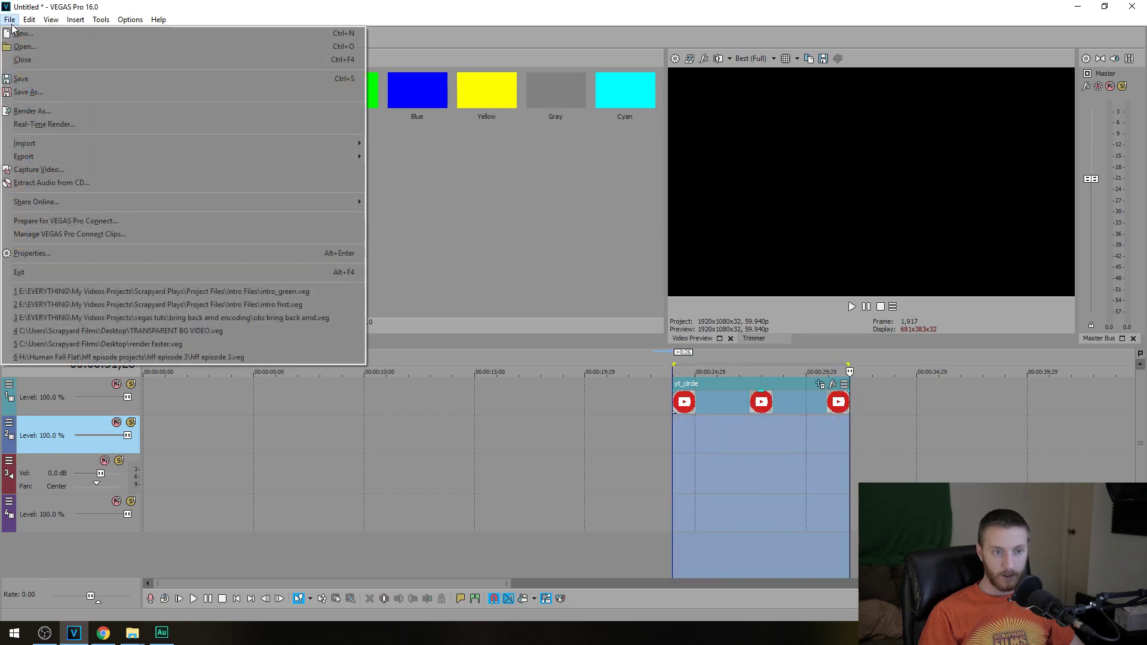
# Render the selection as QuickTime 7 using the 1080p - 60fps - Lower Thirds template, named 'youtube logo spin'.
pyautogui.click(48, 112)
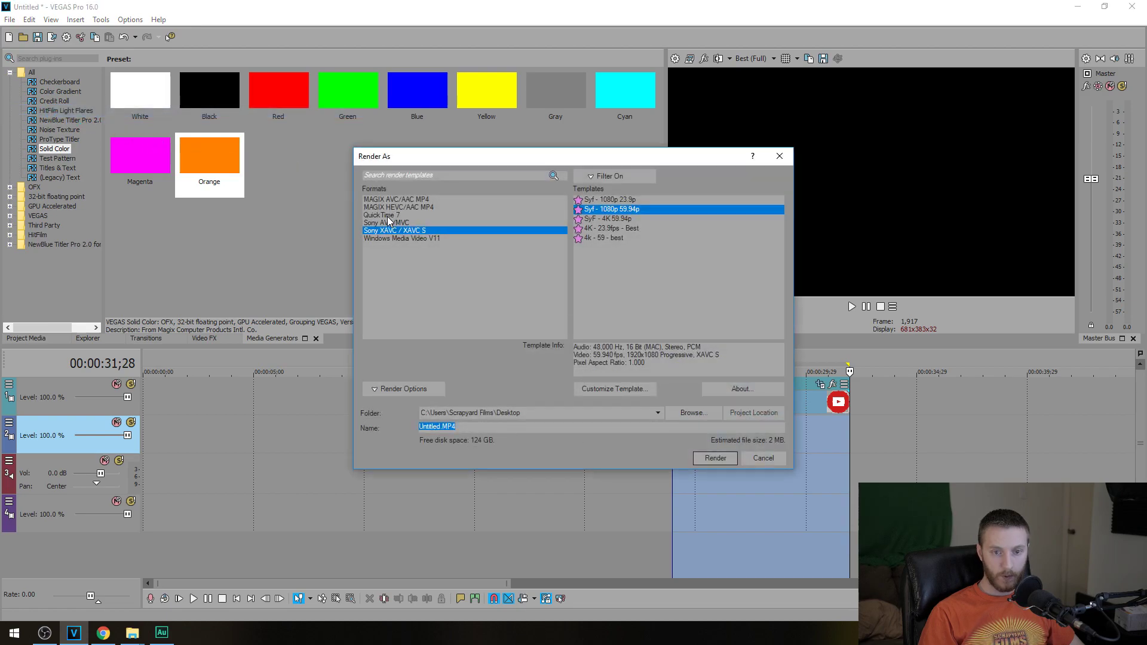
pyautogui.click(388, 216)
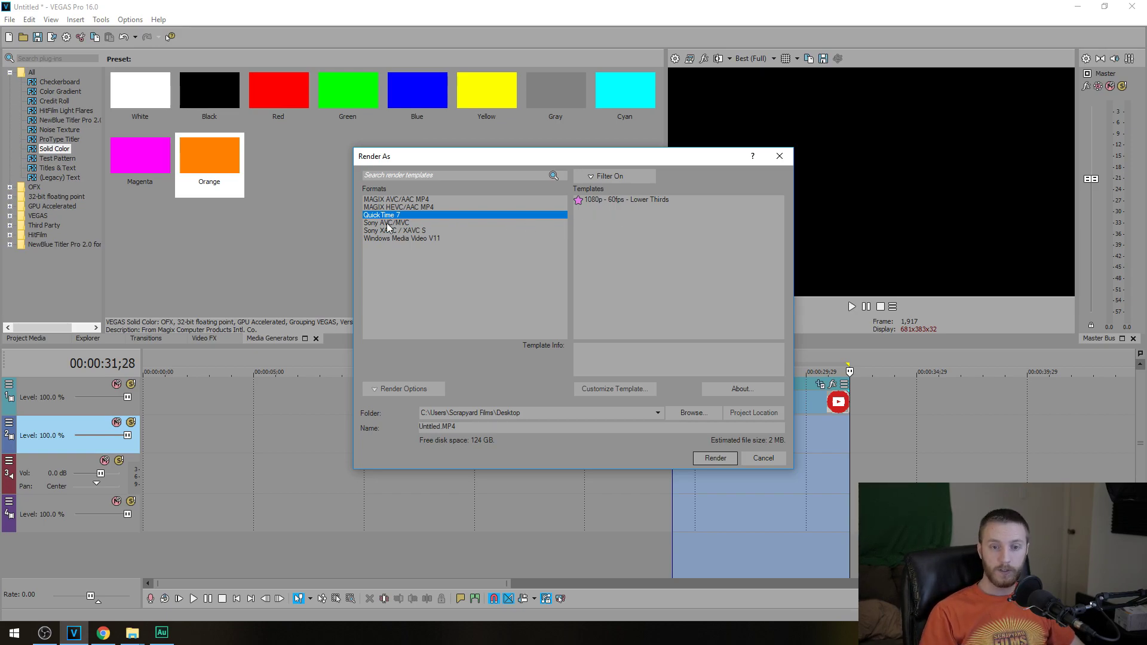
pyautogui.click(600, 199)
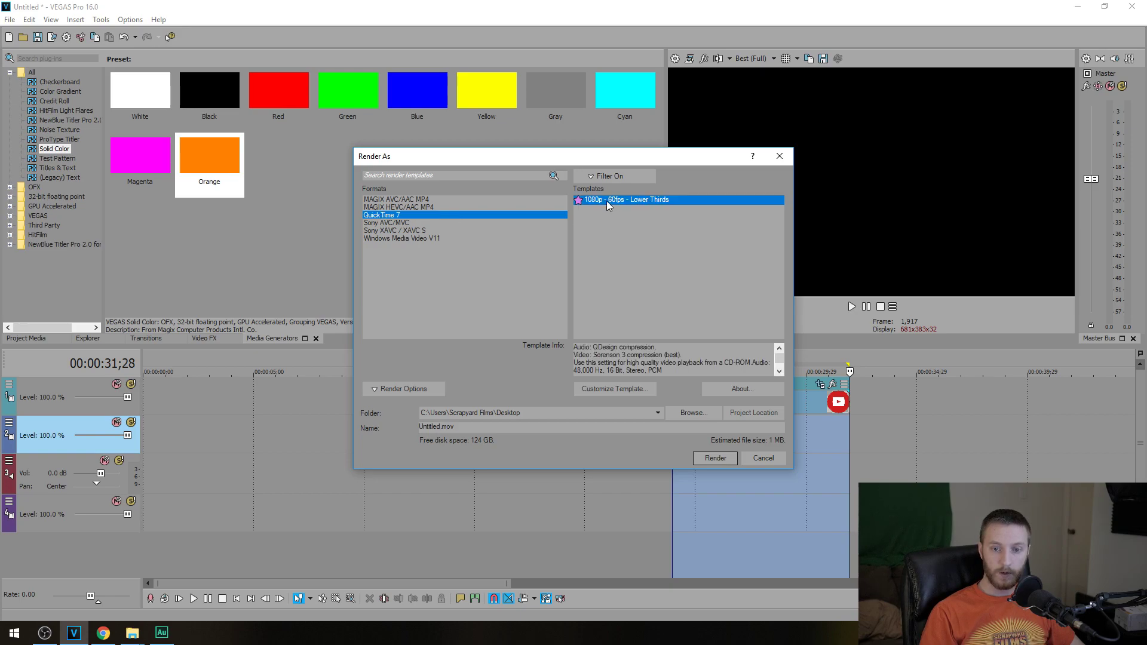
pyautogui.doubleClick(460, 426)
pyautogui.write('youtube logo spin')
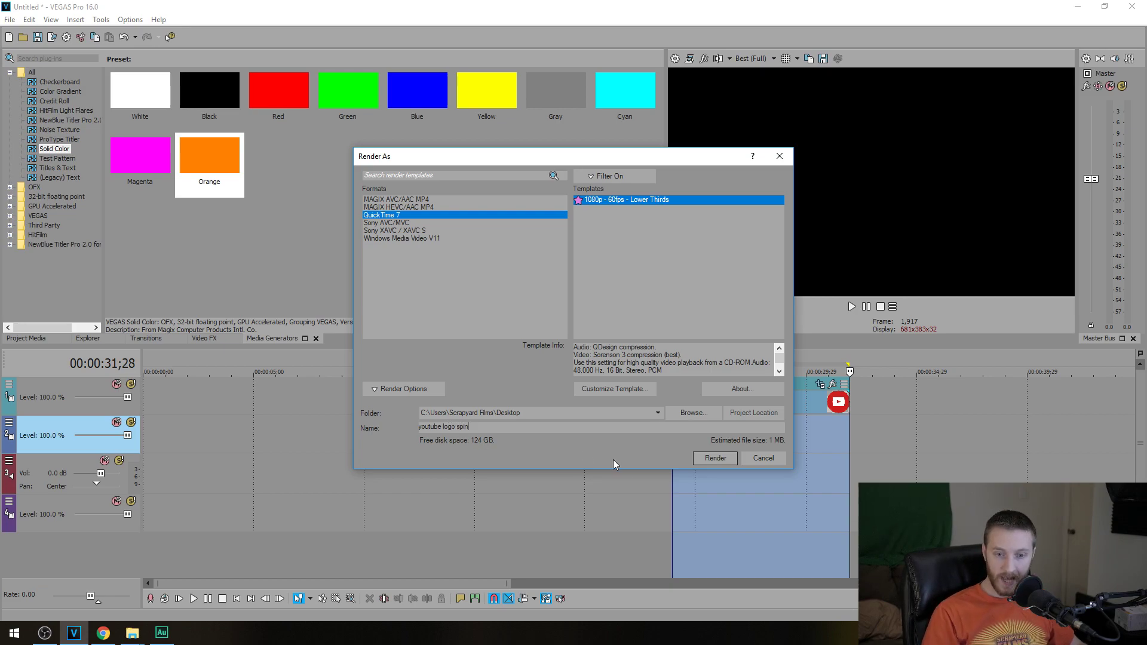
pyautogui.click(717, 458)
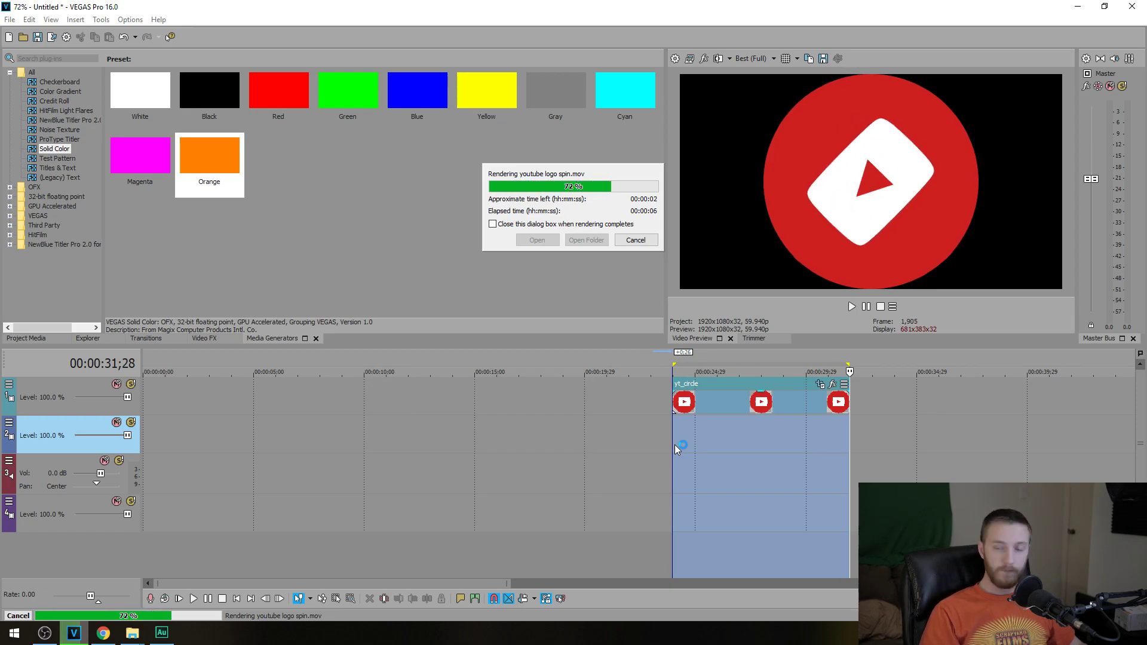
# Set the rendered youtube logo spin clip's alpha channel to Premultiplied.
pyautogui.click(635, 239)
pyautogui.moveTo(724, 414); pyautogui.dragTo(541, 453)
pyautogui.click(624, 439)
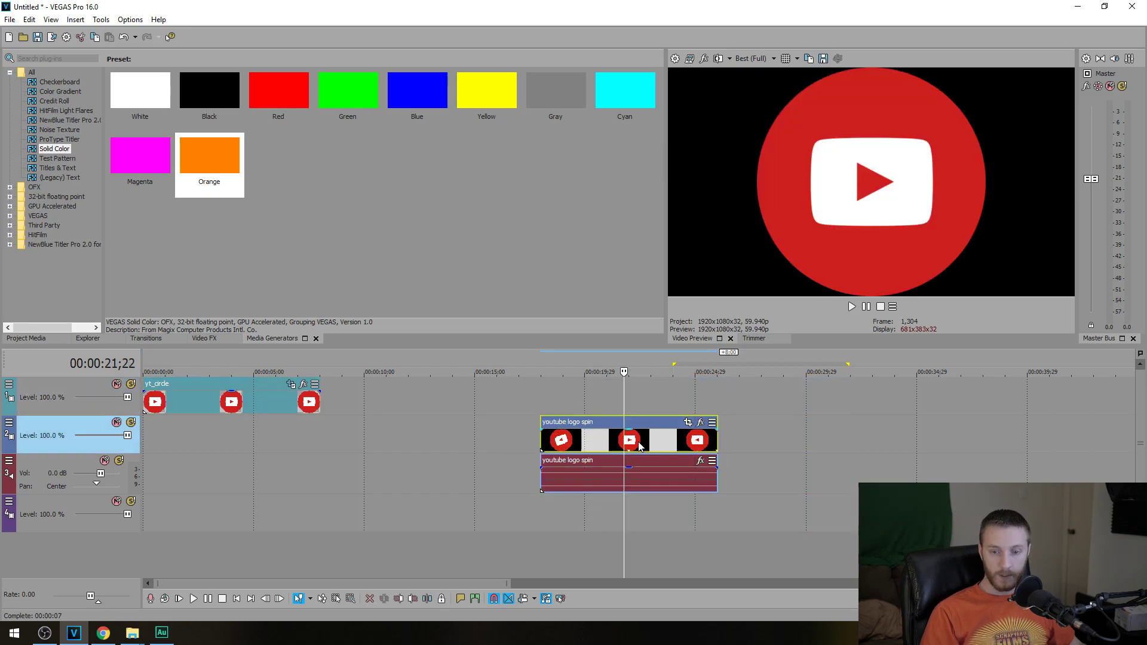
pyautogui.rightClick(643, 439)
pyautogui.click(669, 612)
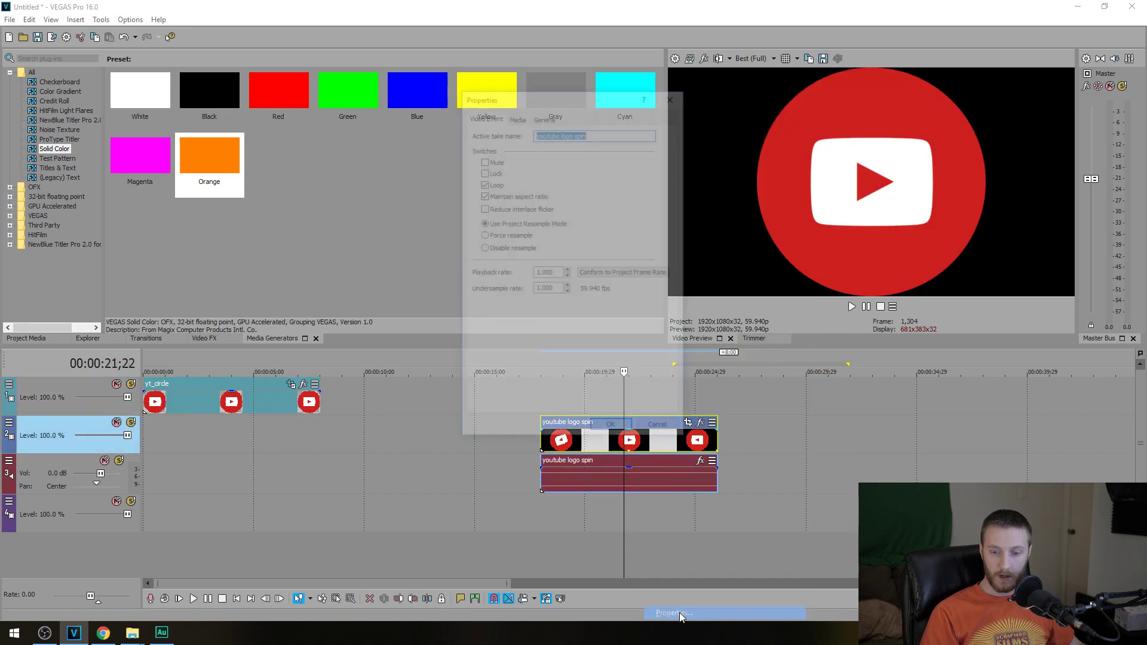
pyautogui.click(516, 115)
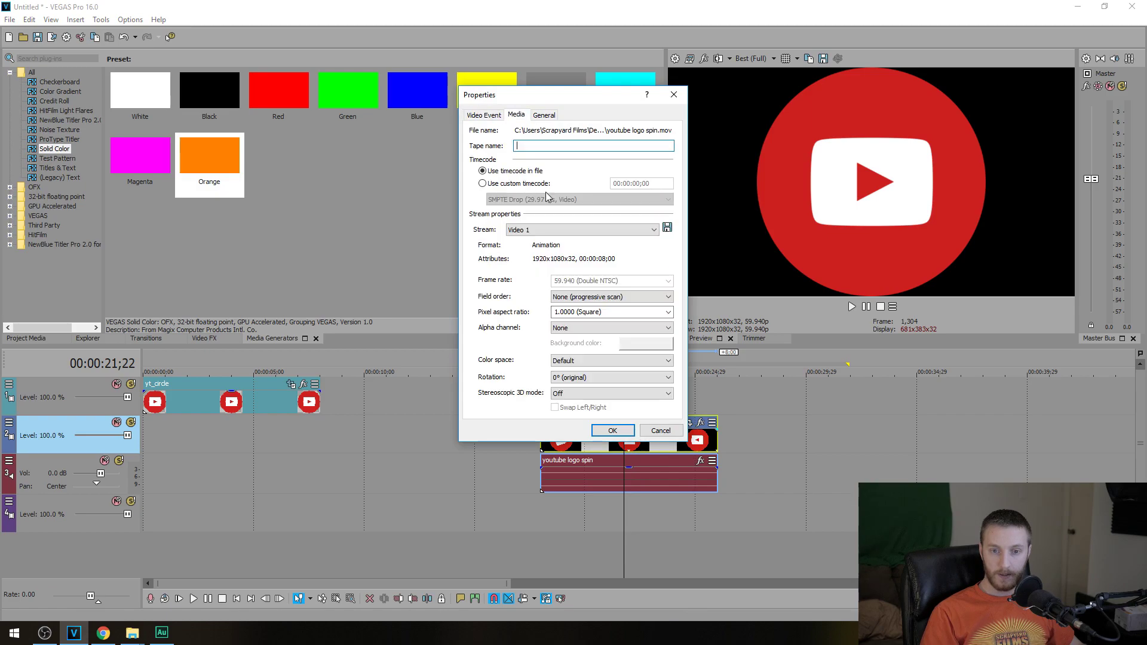
pyautogui.click(582, 329)
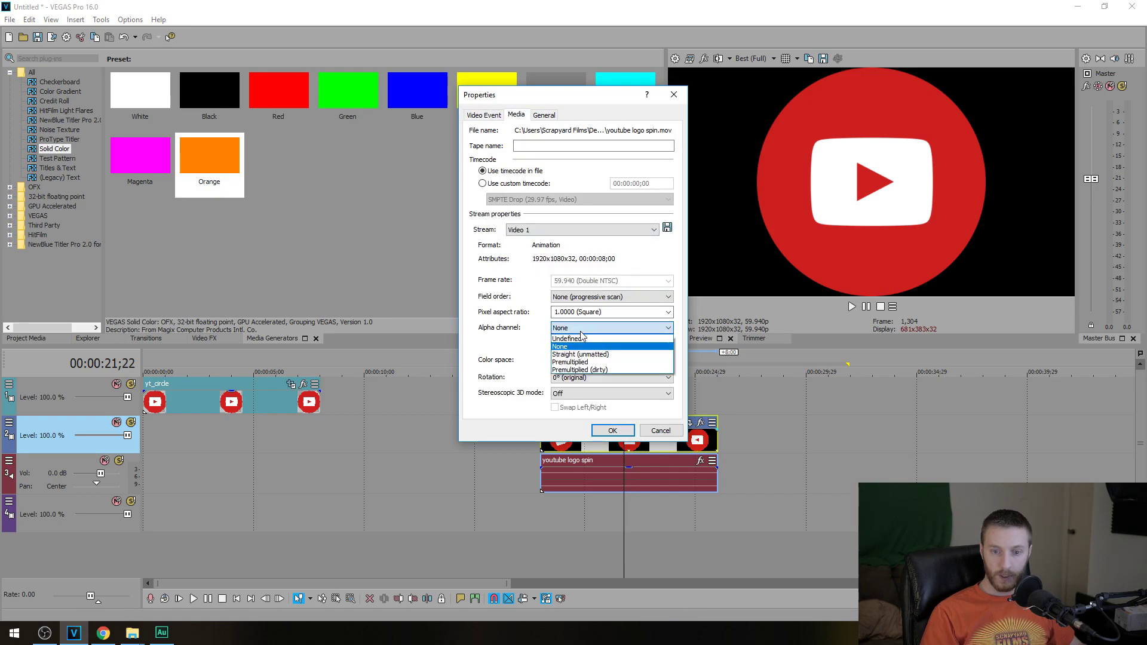
pyautogui.click(570, 362)
pyautogui.click(610, 431)
# Delete the clip's audio event and nudge its video event slightly left.
pyautogui.press('space')
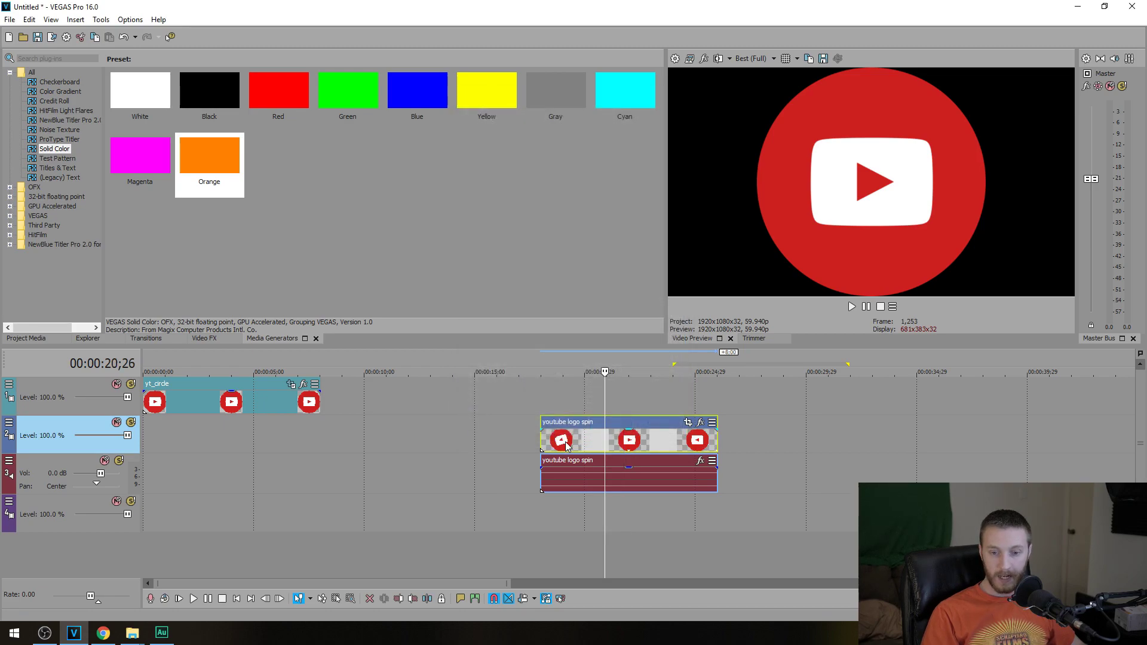
pyautogui.press('space')
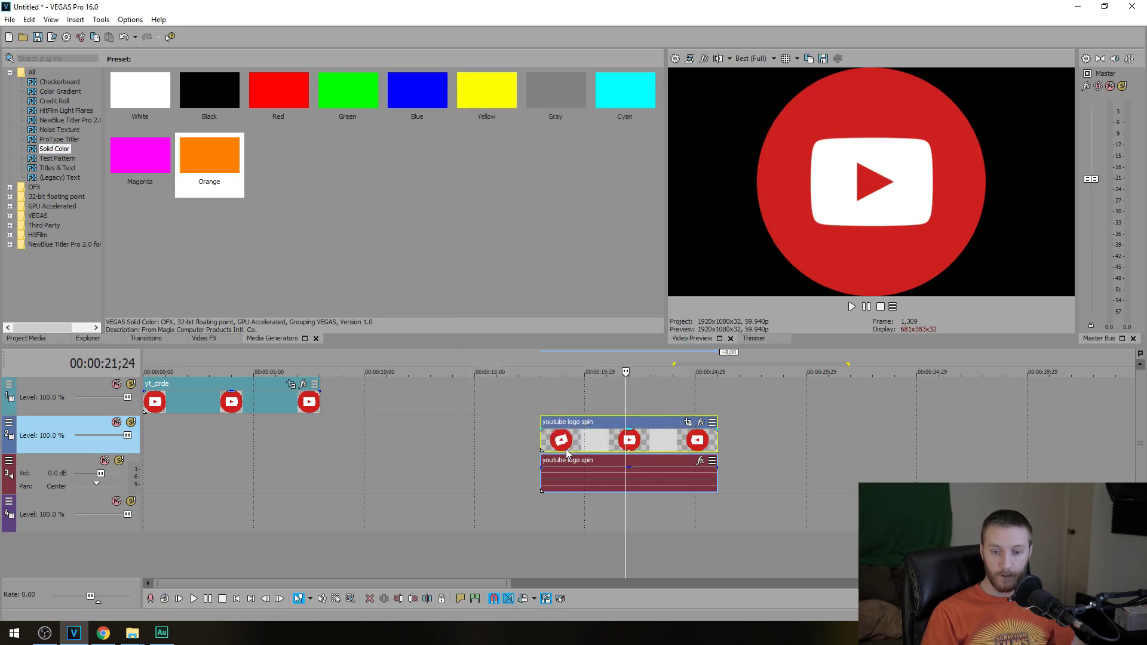
pyautogui.click(603, 484)
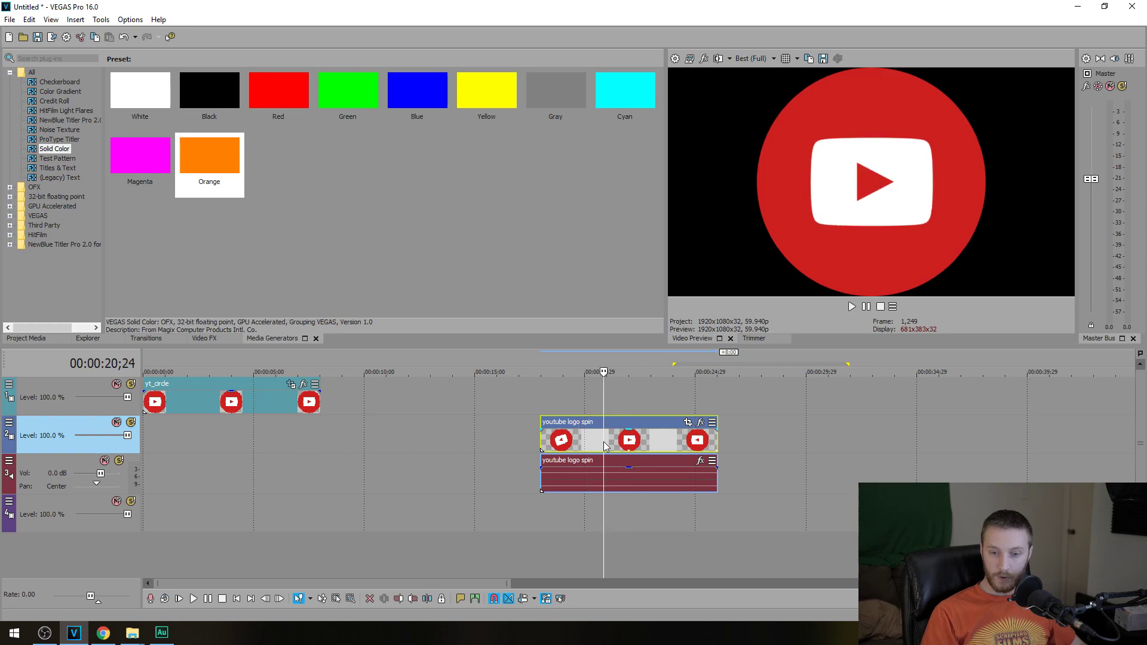
pyautogui.click(598, 481)
pyautogui.press('Delete')
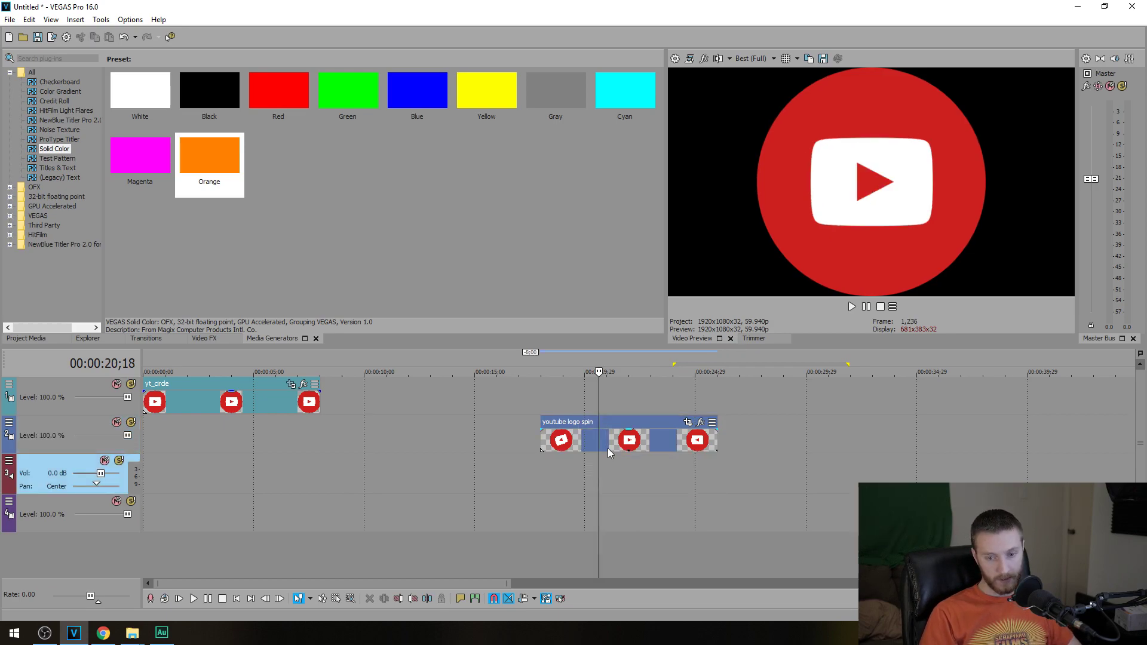
pyautogui.moveTo(573, 443); pyautogui.dragTo(567, 443)
pyautogui.click(568, 444)
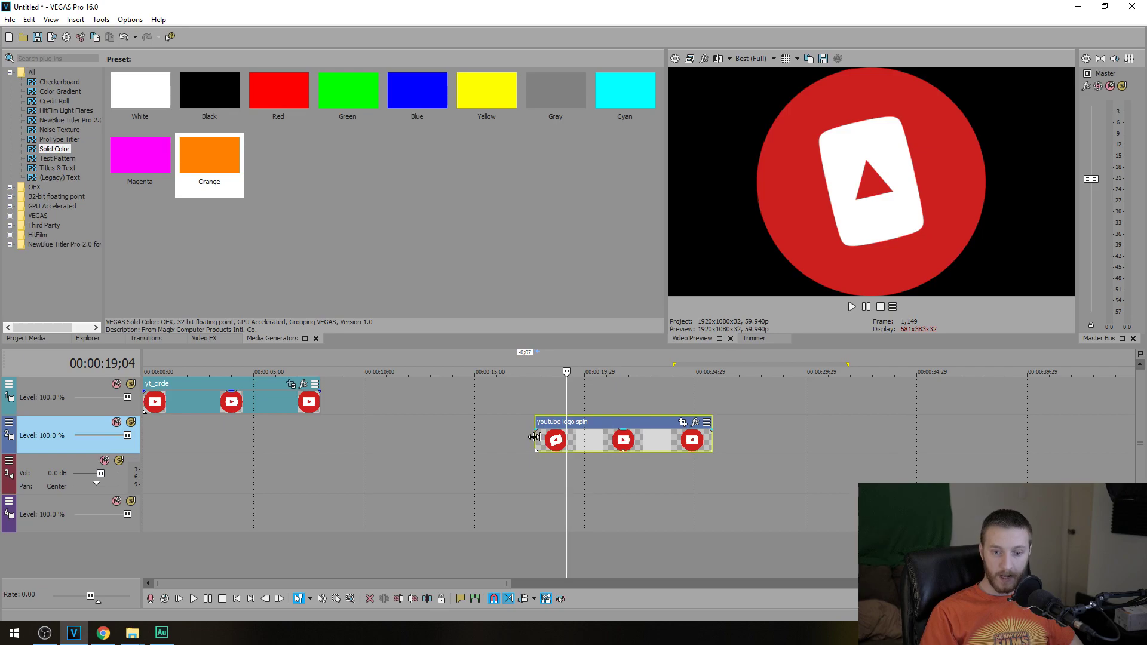
pyautogui.hotkey('ctrl', 'Left')
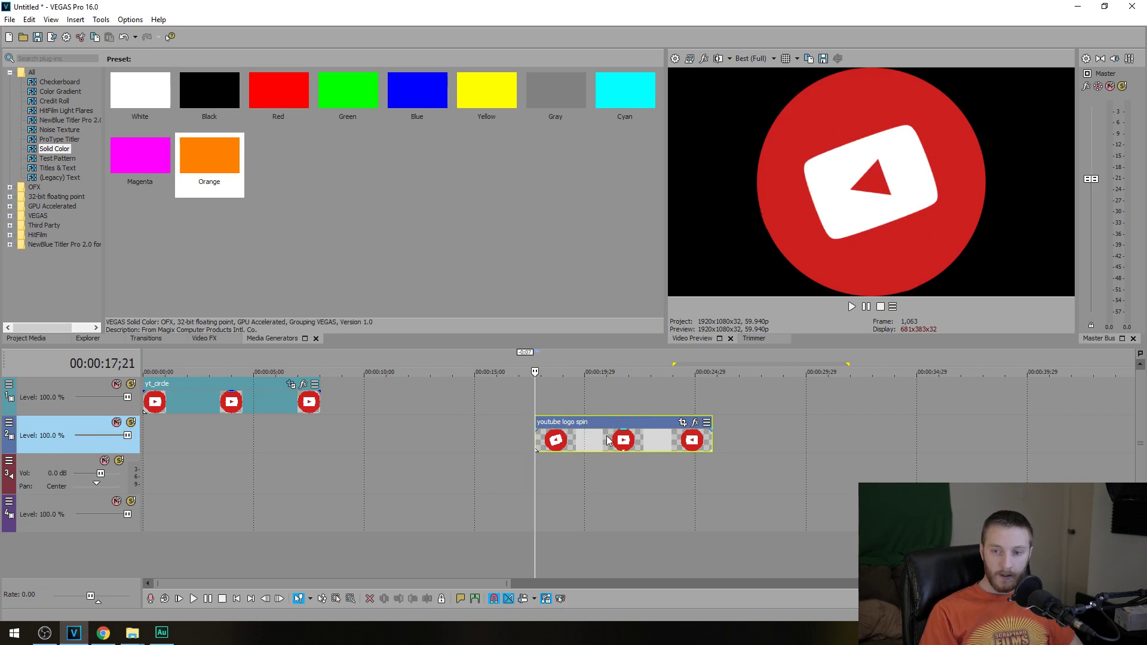
# Set the logo clip's Pan/Crop width to 12,800 so the spinning logo shrinks to an icon.
pyautogui.click(682, 422)
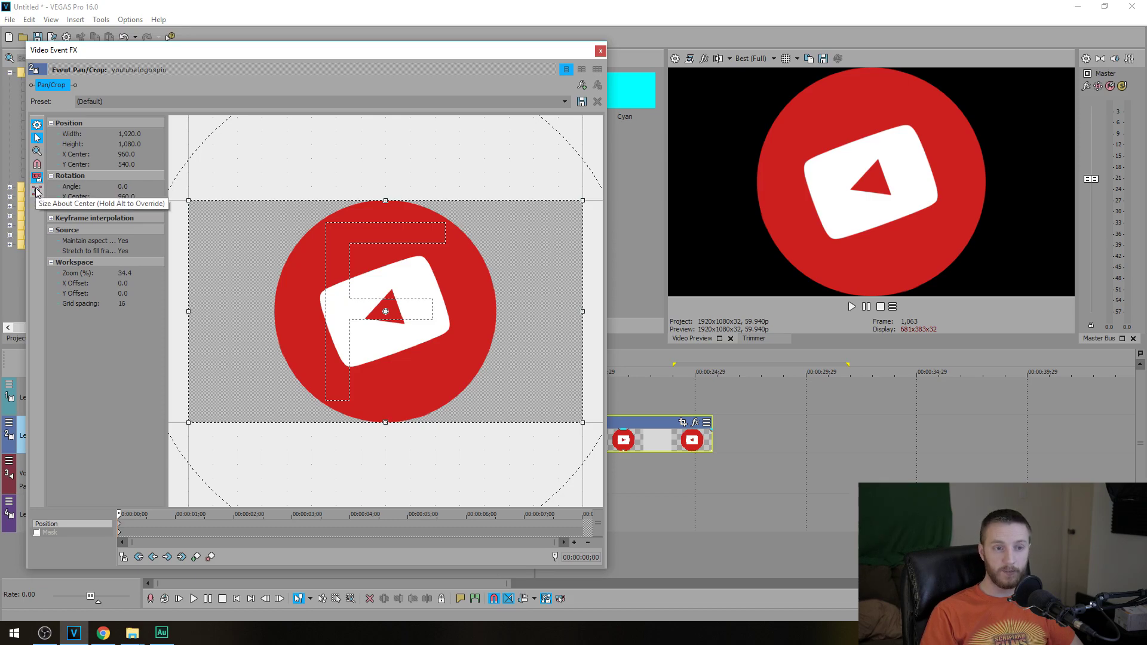
pyautogui.click(127, 134)
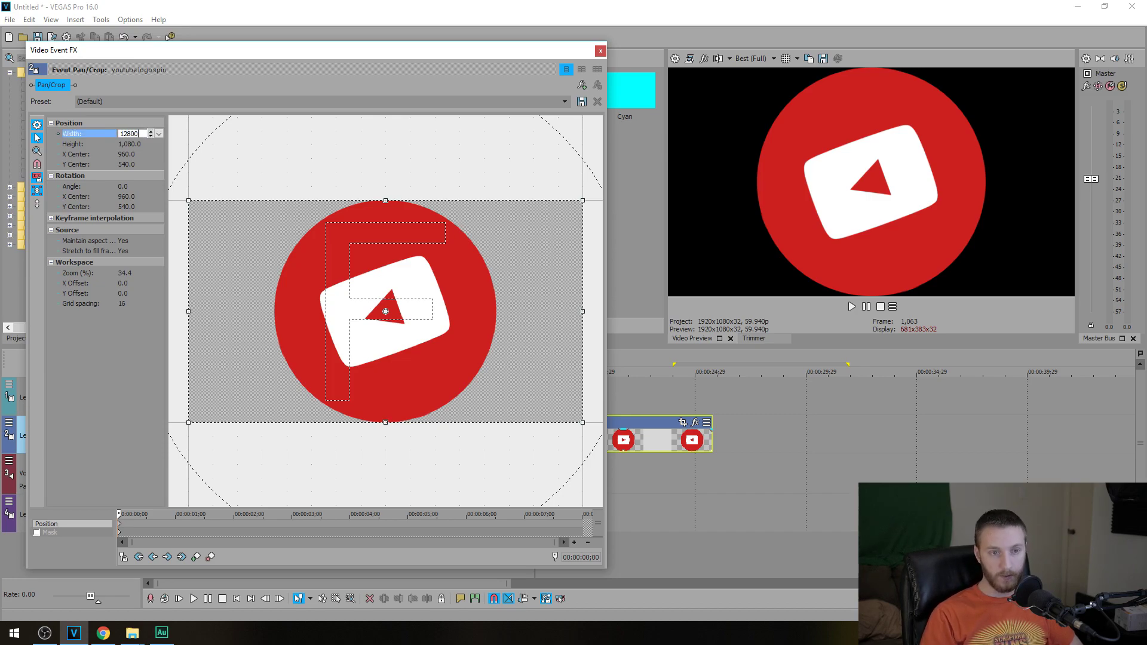
pyautogui.press('Return')
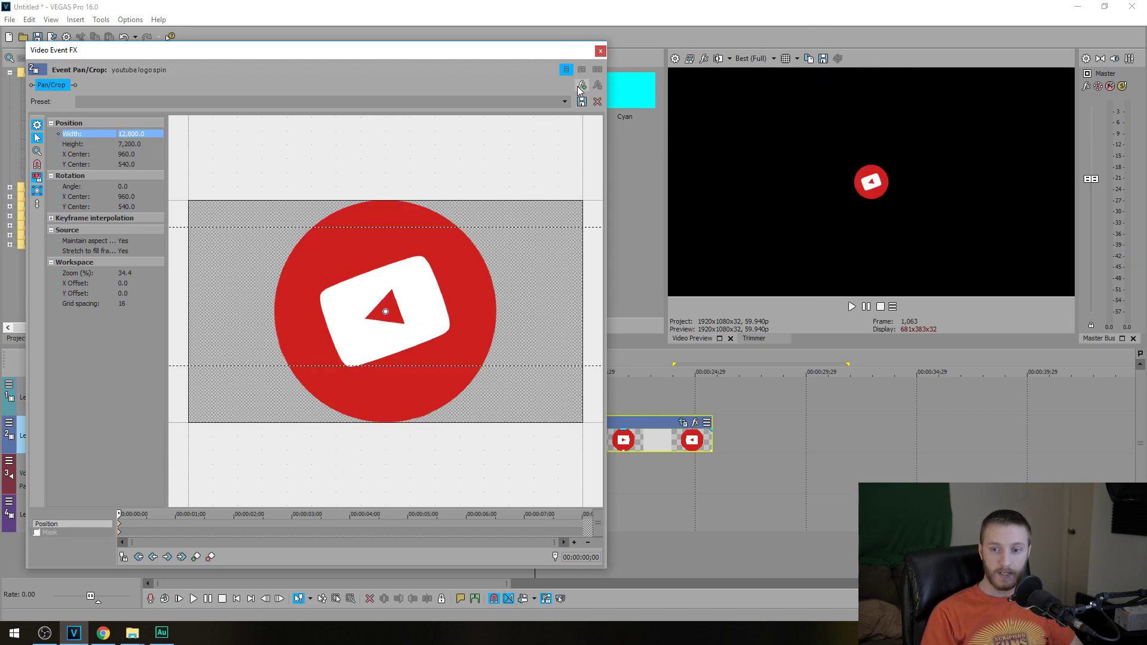
pyautogui.click(600, 52)
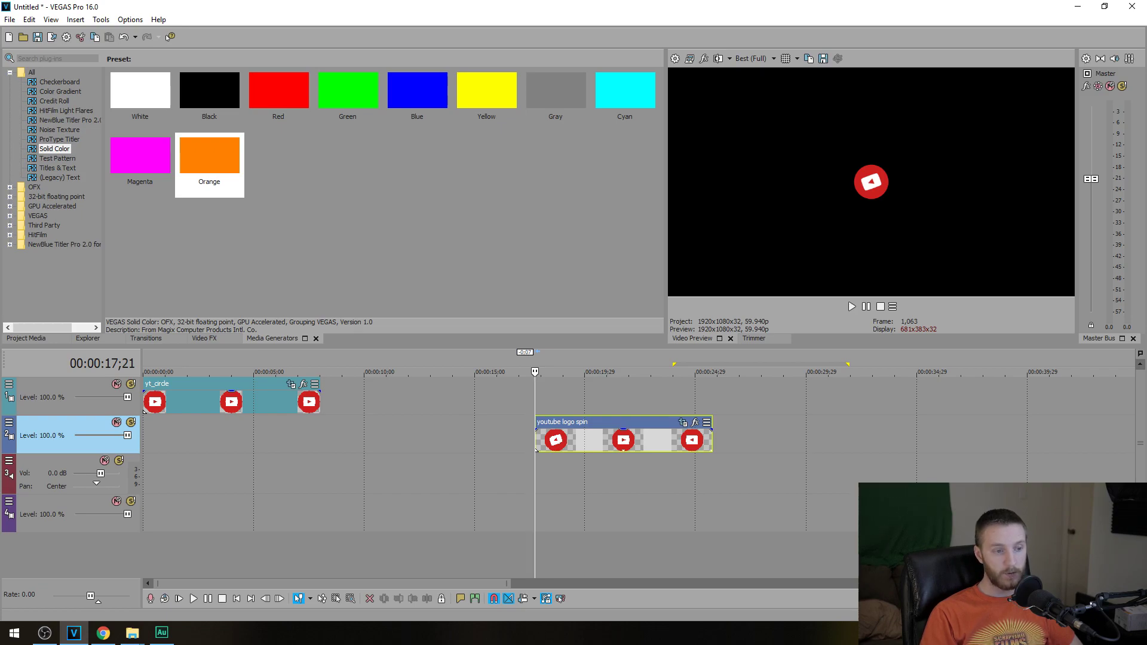
# Add the yt_bar clip on the track beneath the logo spin clip.
pyautogui.moveTo(239, 433); pyautogui.dragTo(566, 442)
pyautogui.click(525, 442)
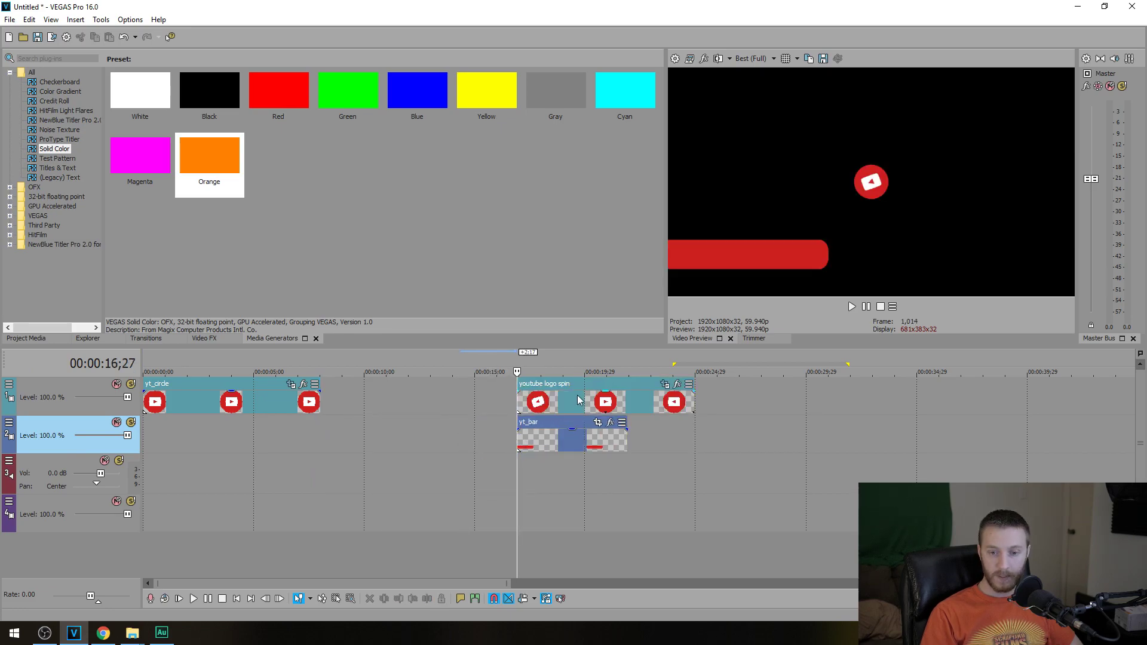
pyautogui.click(573, 408)
pyautogui.click(573, 408)
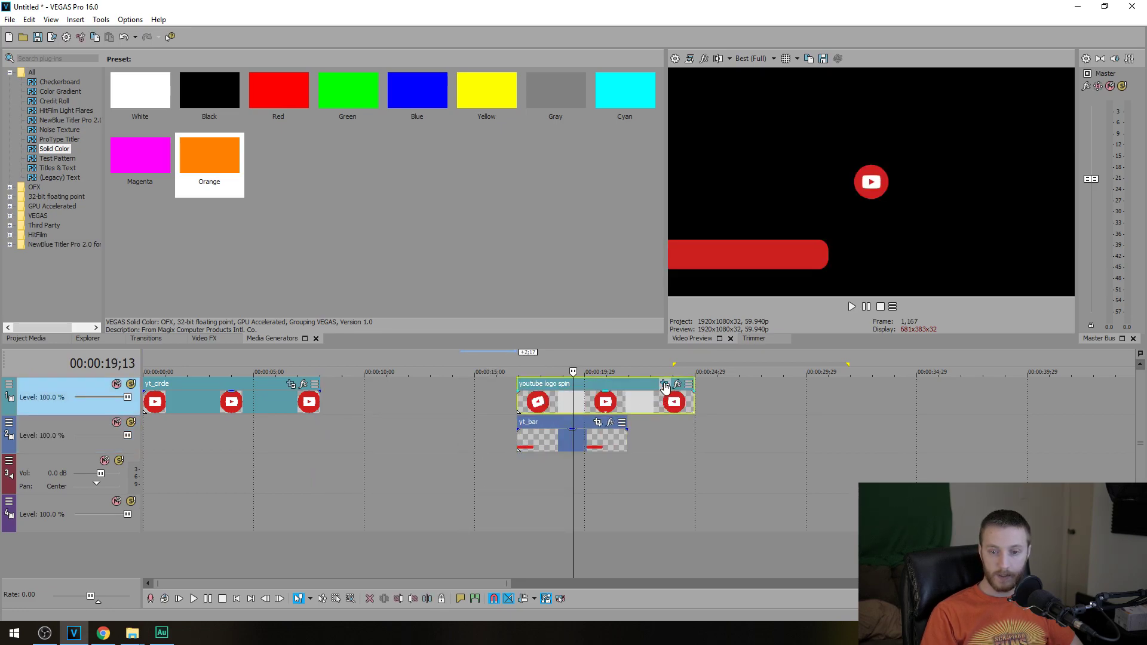
# Move the logo onto the red bar's right end (X 2,594.7, Y −1,679.6) in Pan/Crop.
pyautogui.click(664, 384)
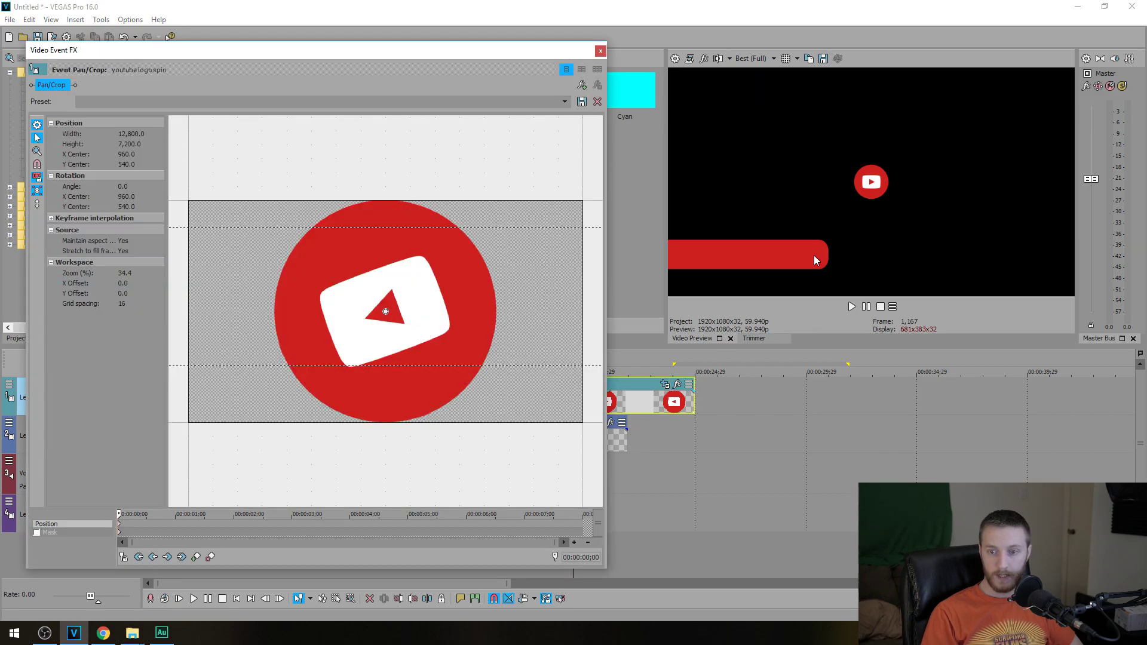
pyautogui.scroll(-5, 501, 331)
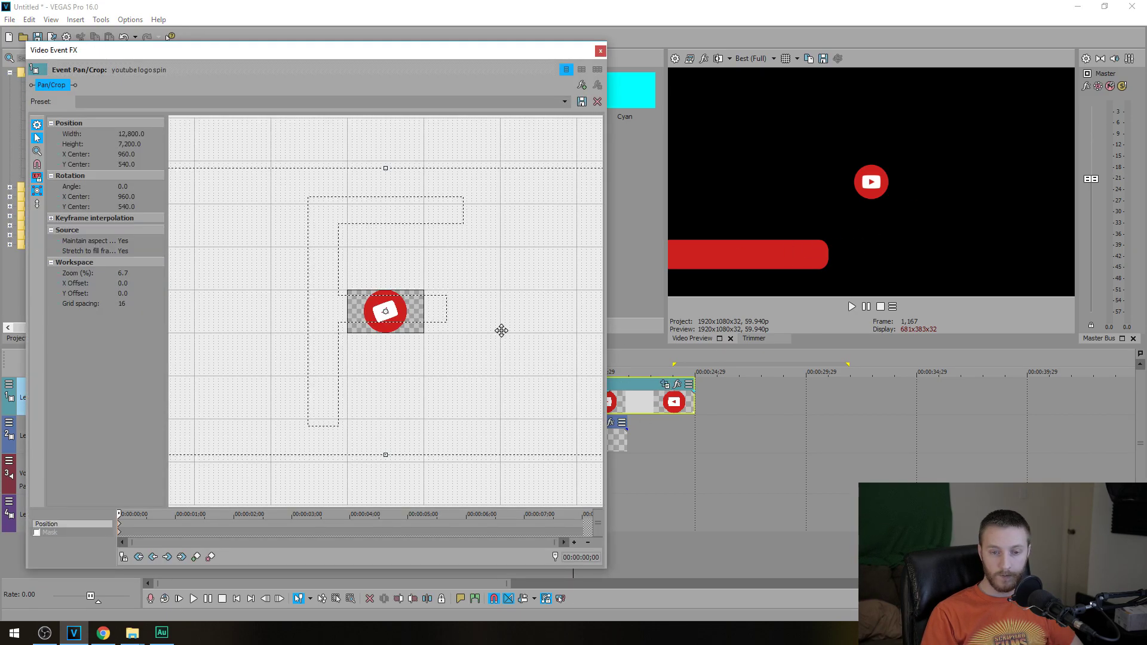
pyautogui.moveTo(257, 411); pyautogui.dragTo(326, 319)
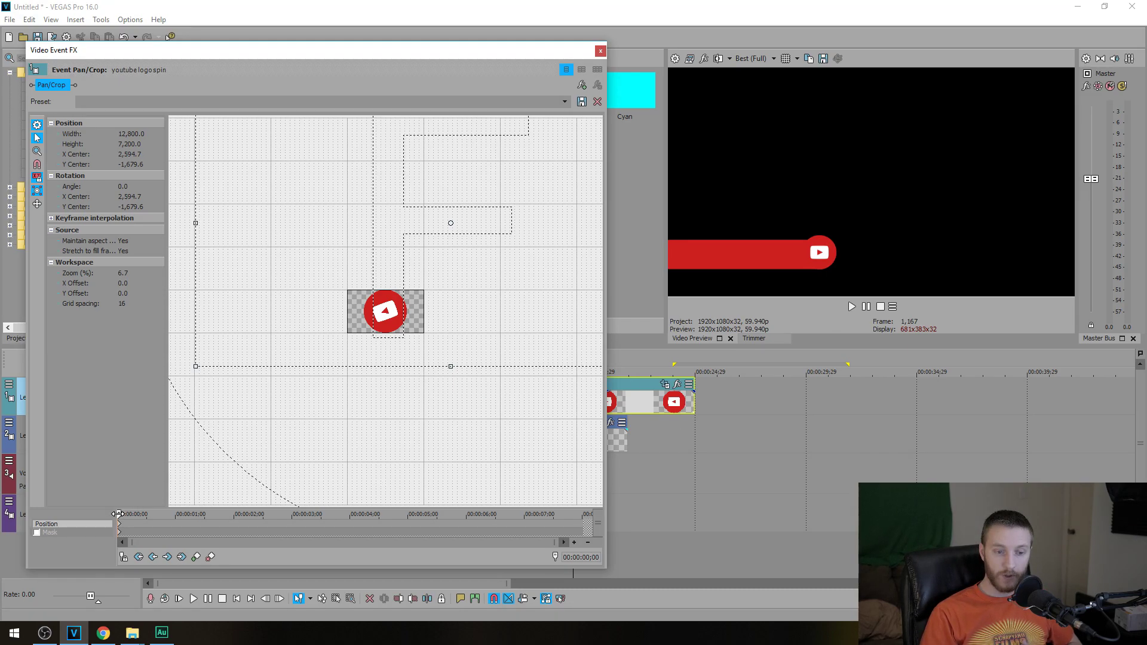
# Add a position keyframe at 00:00:02;00 and lock frame movement to horizontal.
pyautogui.moveTo(117, 513); pyautogui.dragTo(235, 513)
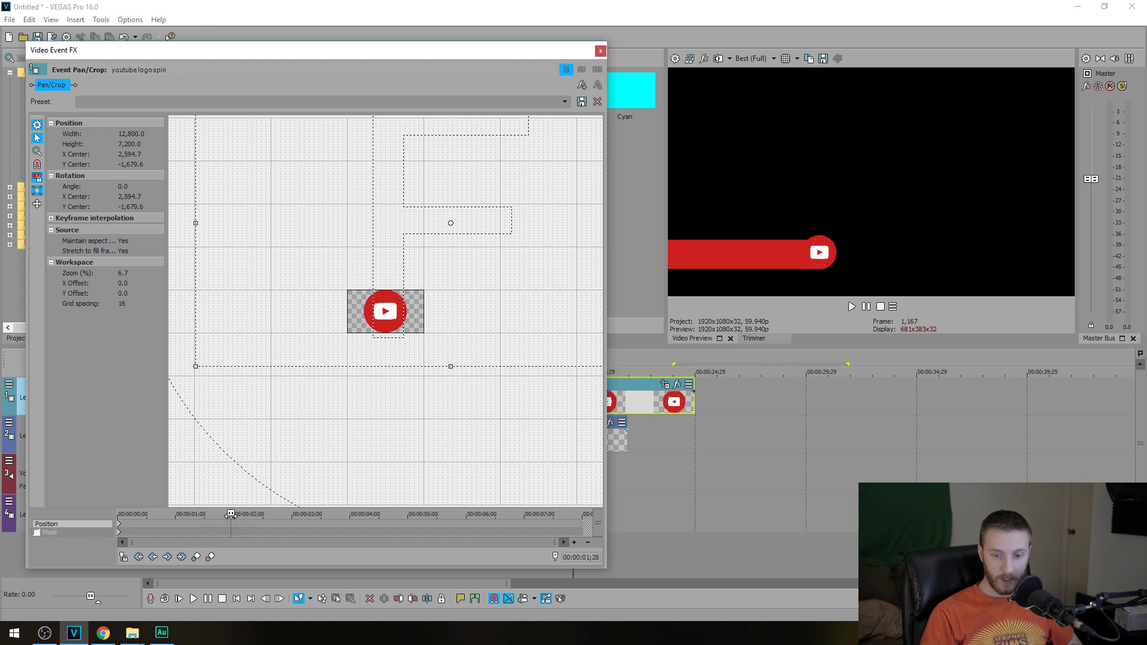
pyautogui.scroll(3, 239, 524)
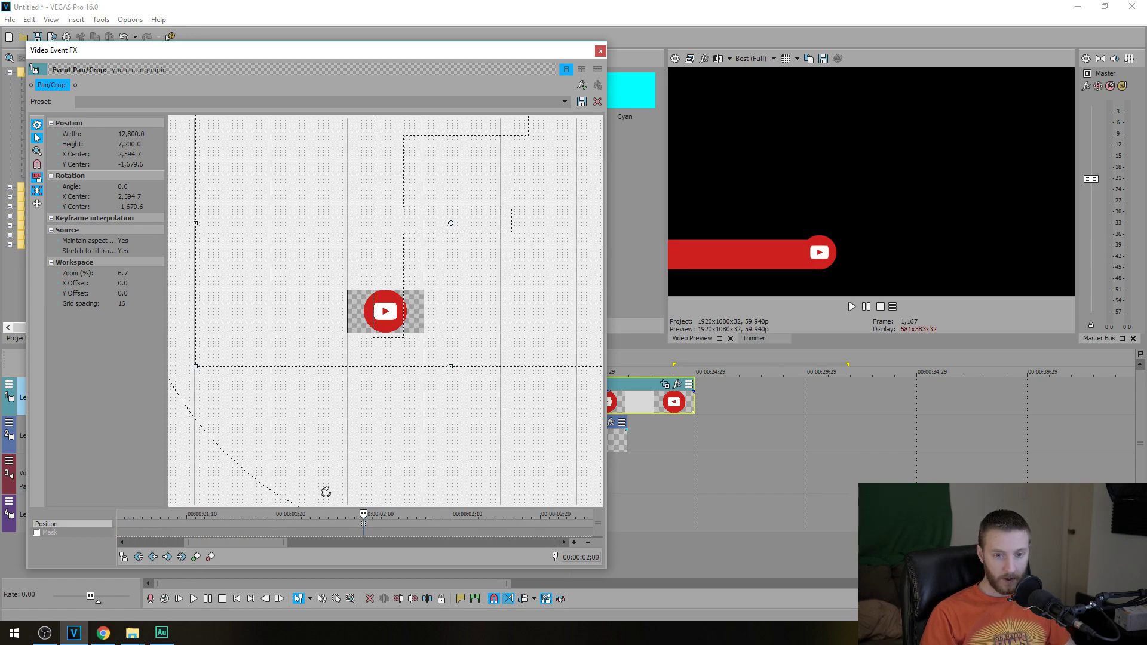
pyautogui.scroll(-5, 399, 535)
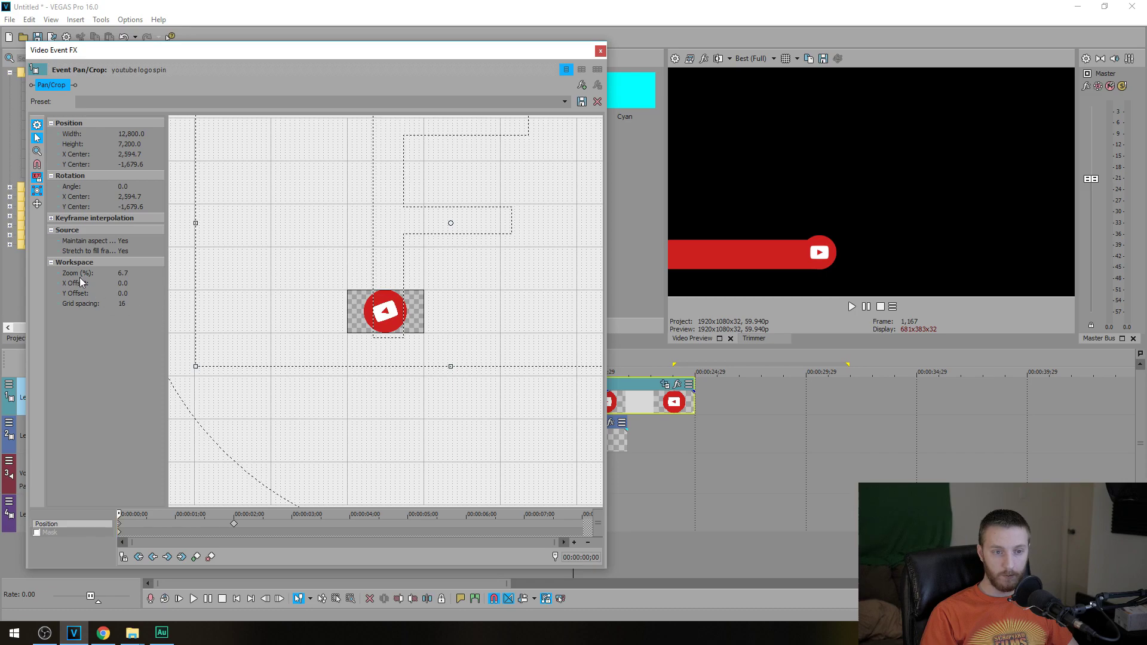
pyautogui.click(38, 204)
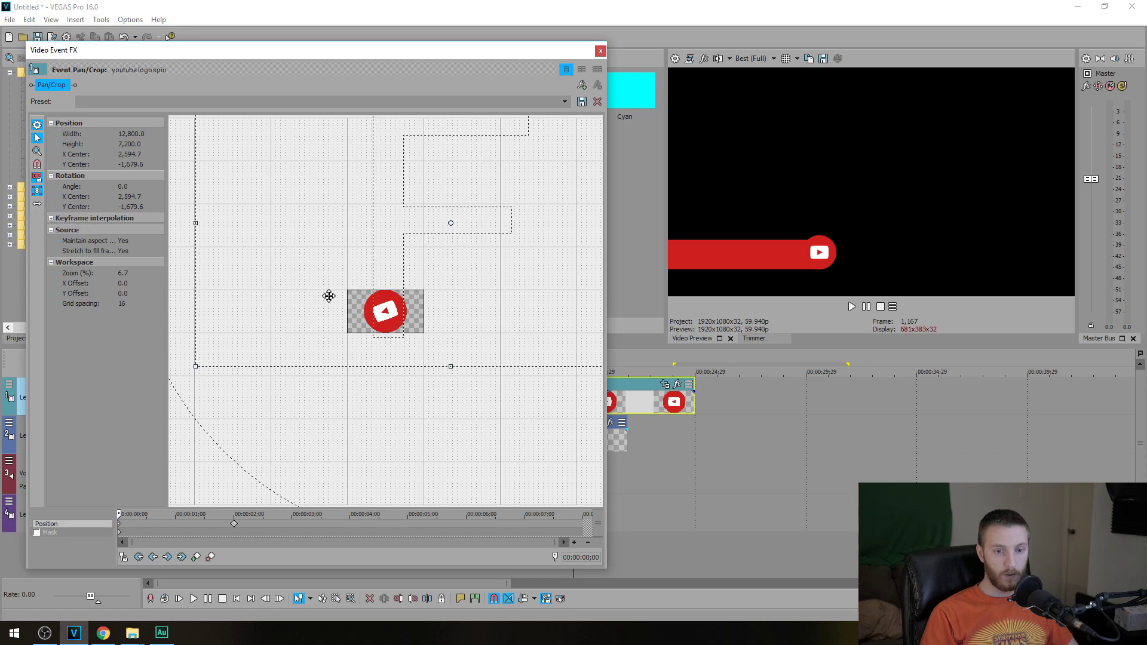
# Set the logo's starting position to X centre 9,600 so it slides in from the left.
pyautogui.scroll(-2, 424, 312)
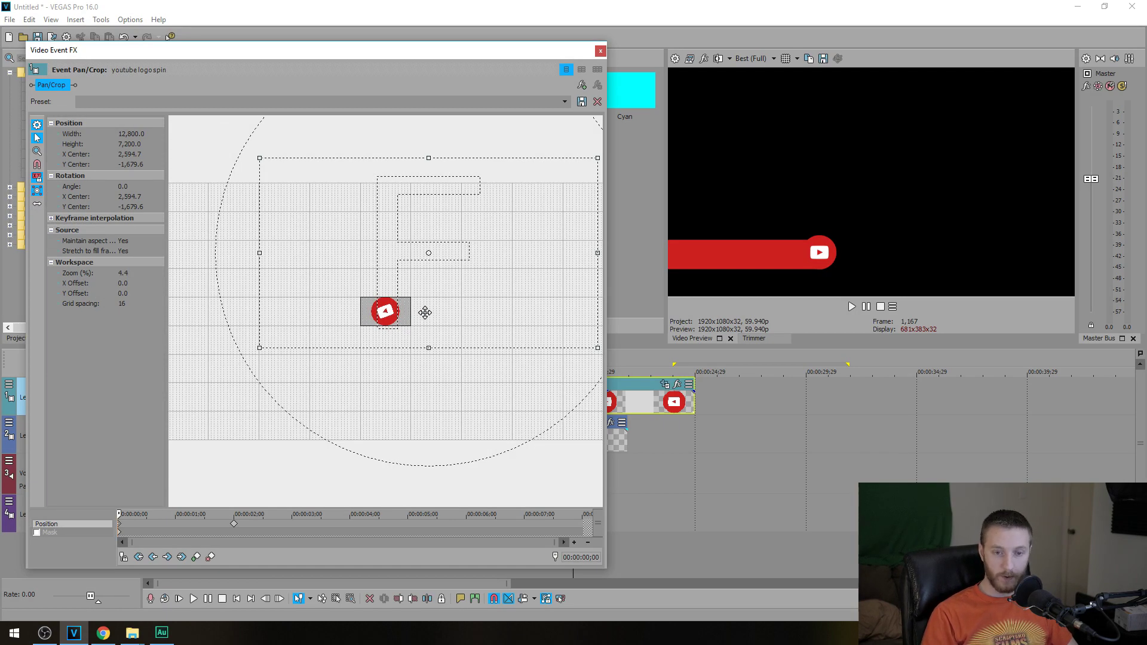
pyautogui.moveTo(279, 322); pyautogui.dragTo(465, 332)
pyautogui.scroll(-2, 465, 331)
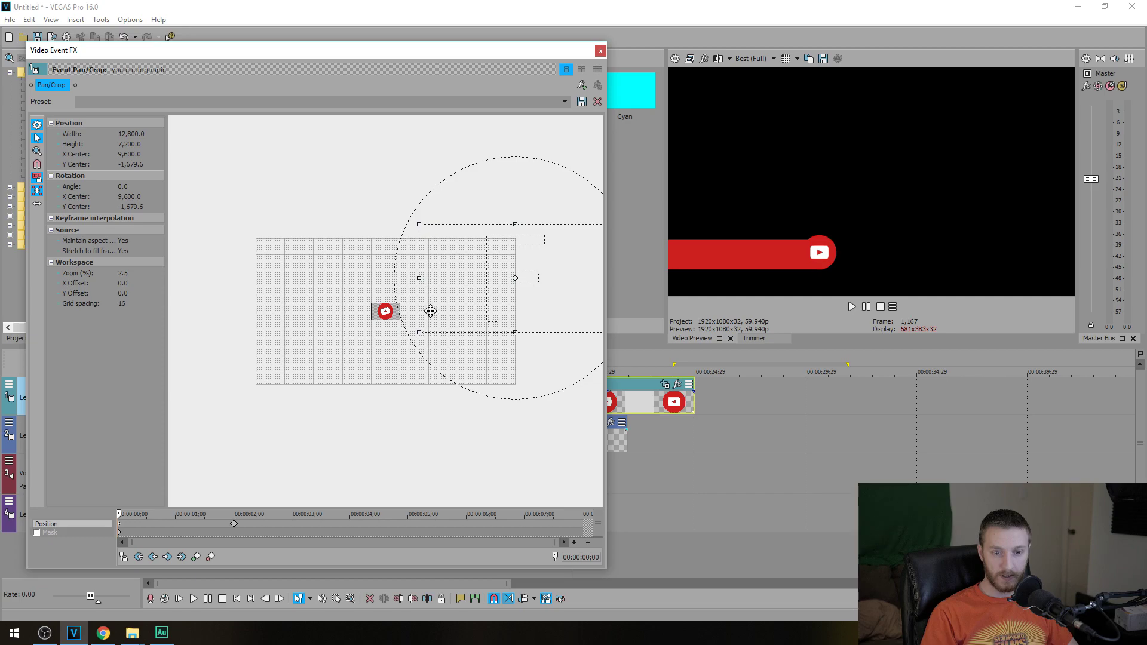
pyautogui.click(233, 524)
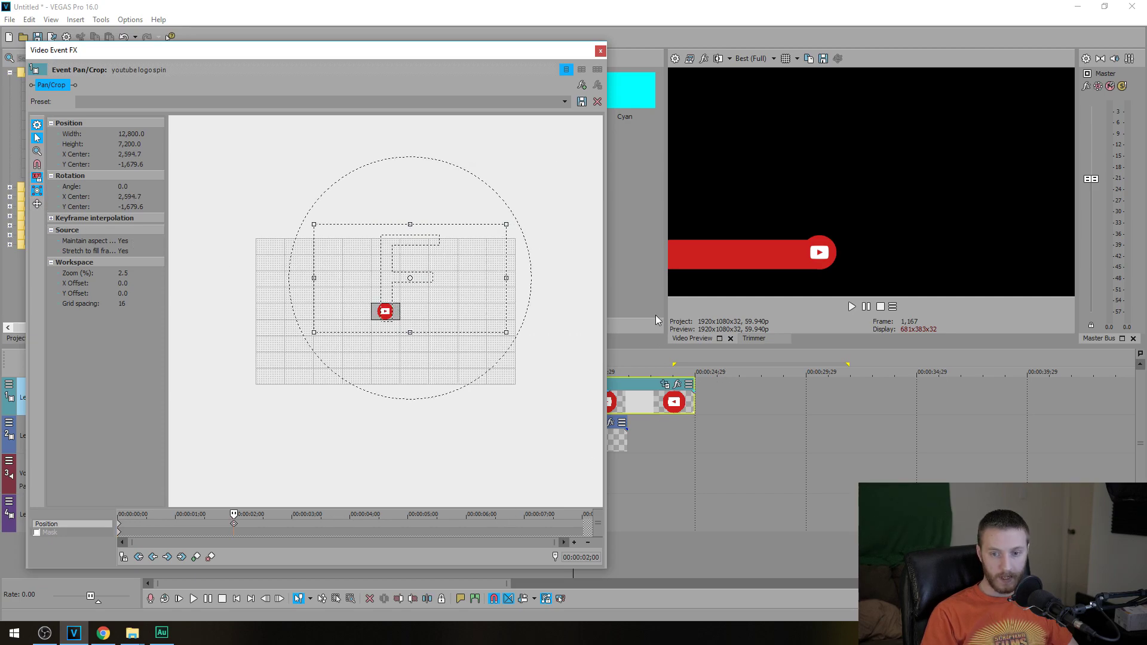
pyautogui.click(743, 465)
pyautogui.scroll(-2, 750, 455)
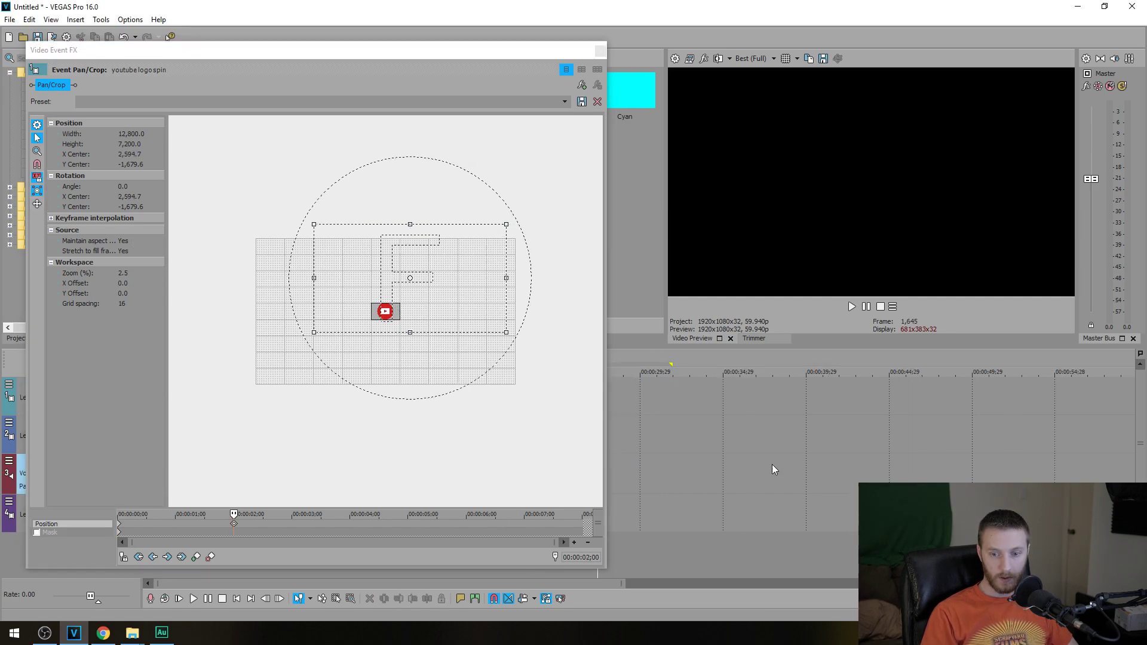
# Play back the logo's roll-in animation from the clip start.
pyautogui.click(785, 439)
pyautogui.click(754, 430)
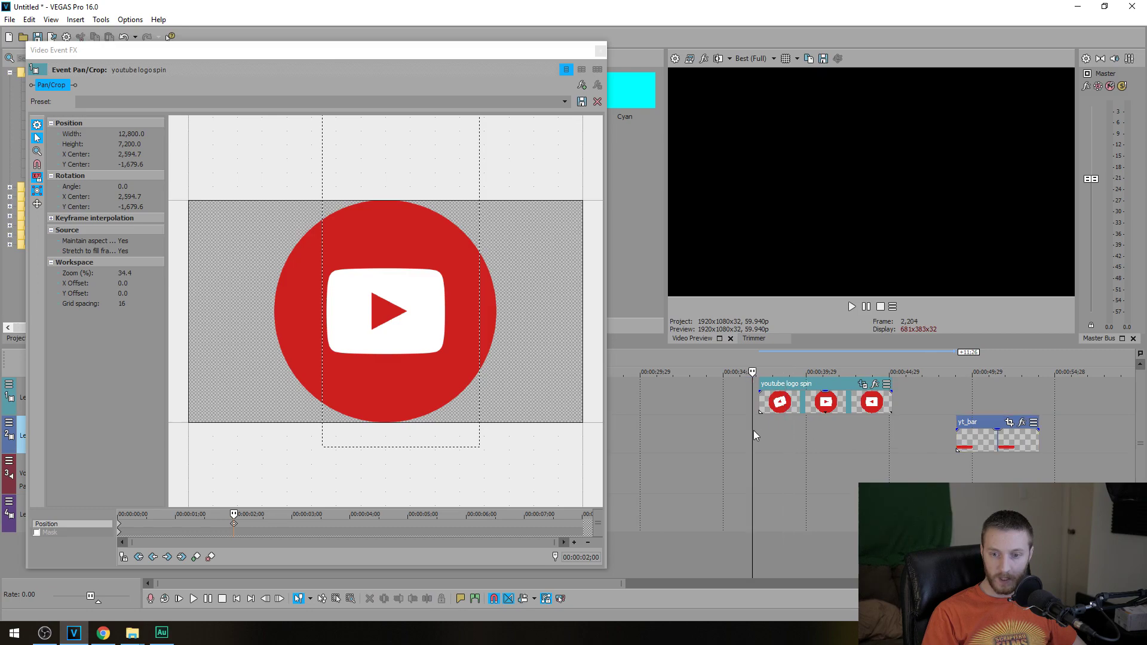
pyautogui.press('space')
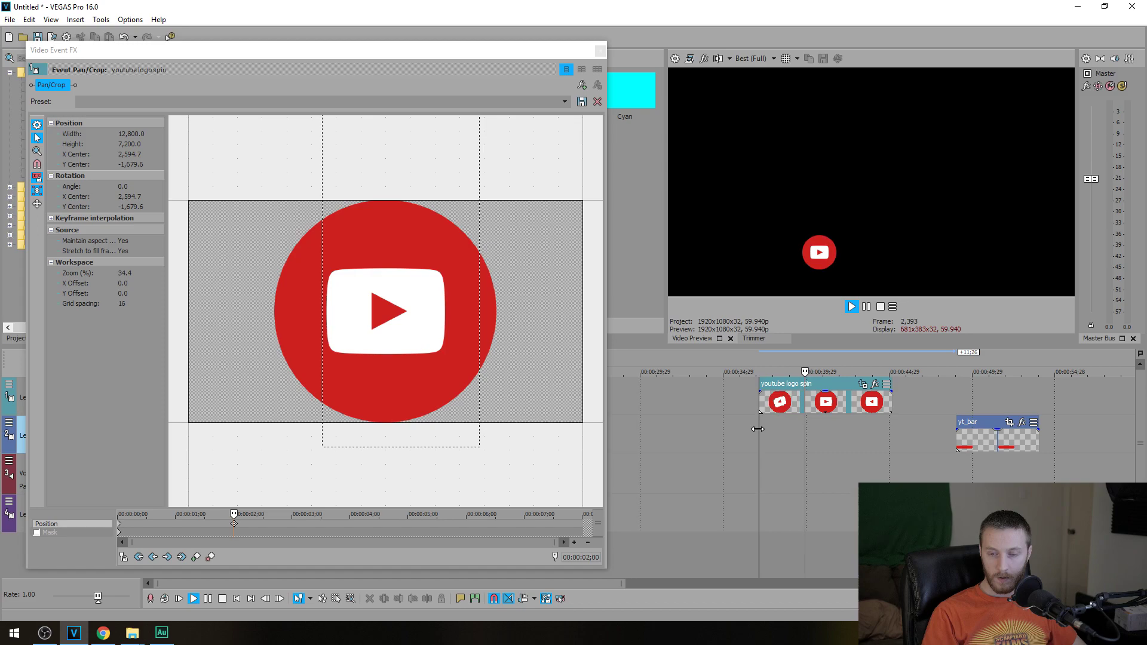
pyautogui.press('Return')
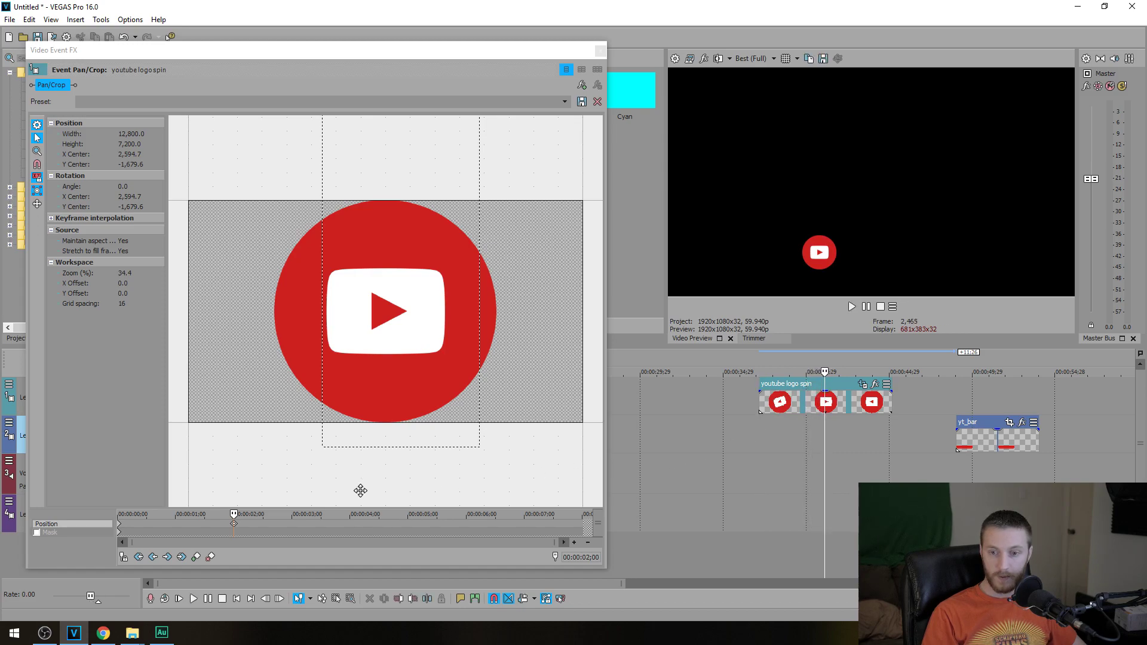
# Set the first position keyframe's interpolation to Fast and preview the result.
pyautogui.rightClick(119, 526)
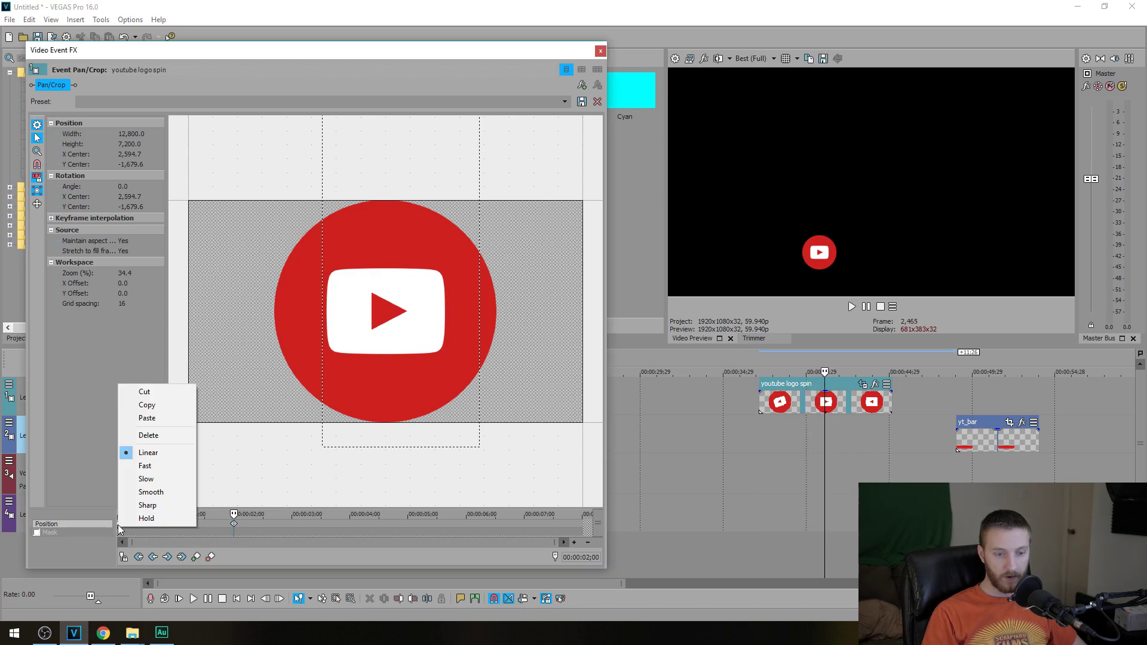
pyautogui.click(141, 466)
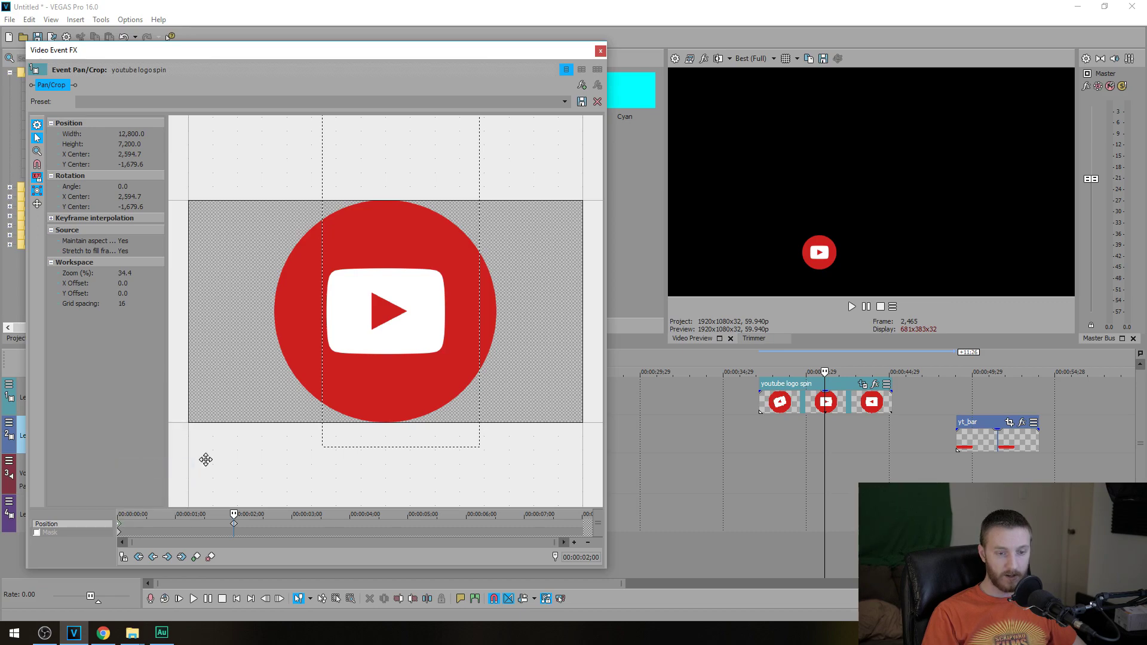
pyautogui.click(757, 439)
pyautogui.press('space')
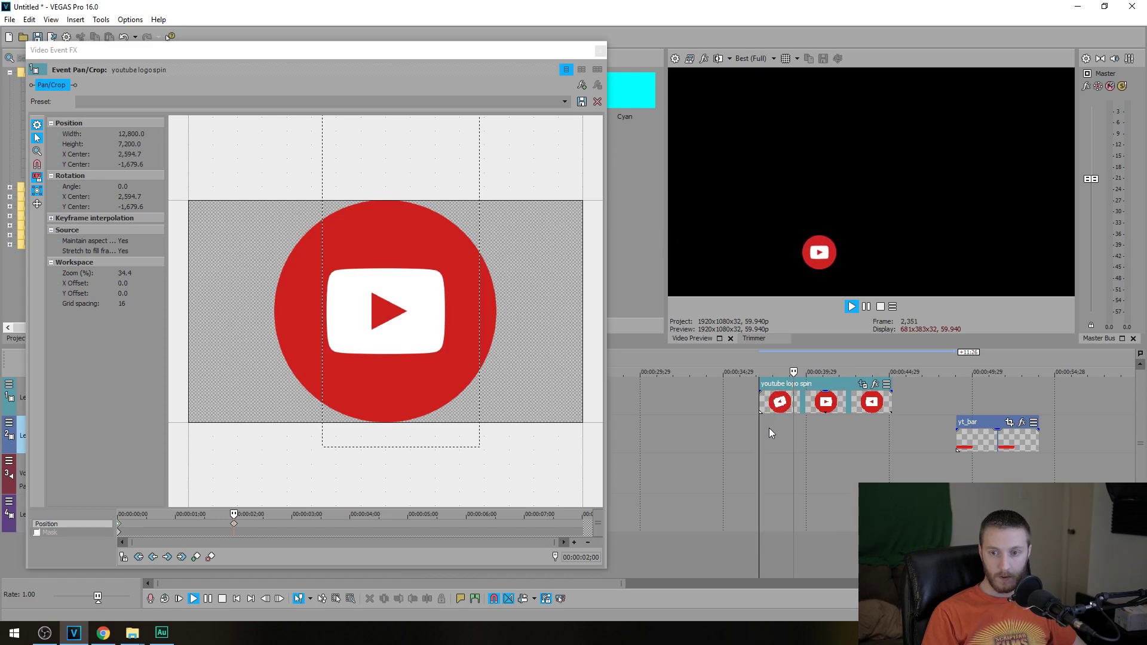
pyautogui.press('Return')
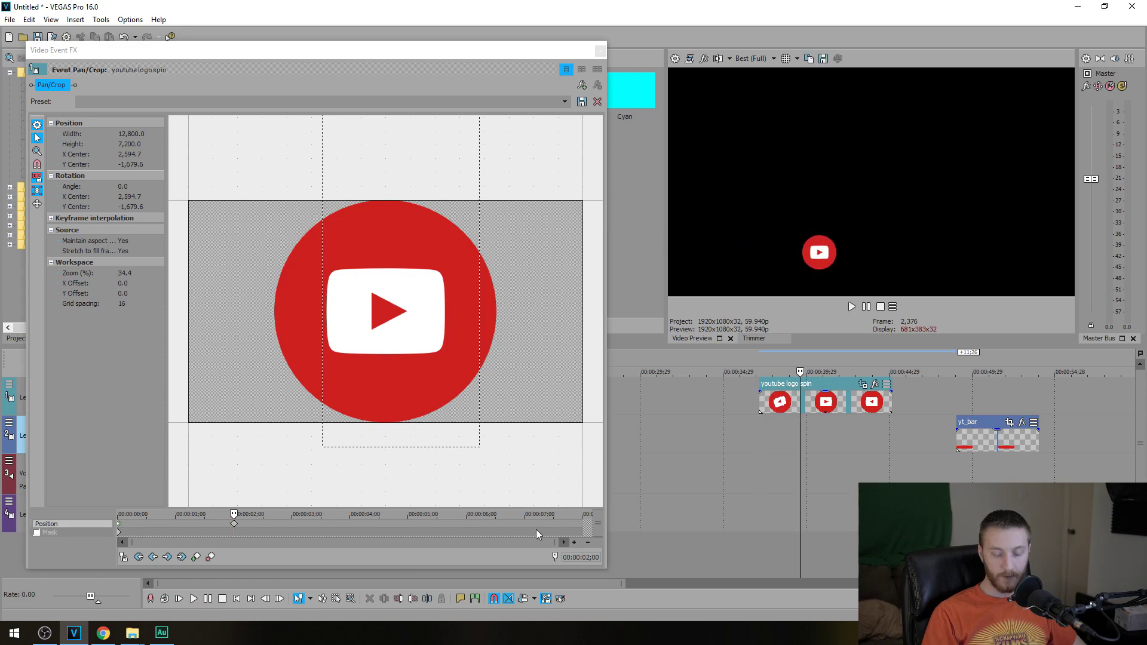
# Add a position keyframe at 06;00 in the logo's animation.
pyautogui.click(584, 528)
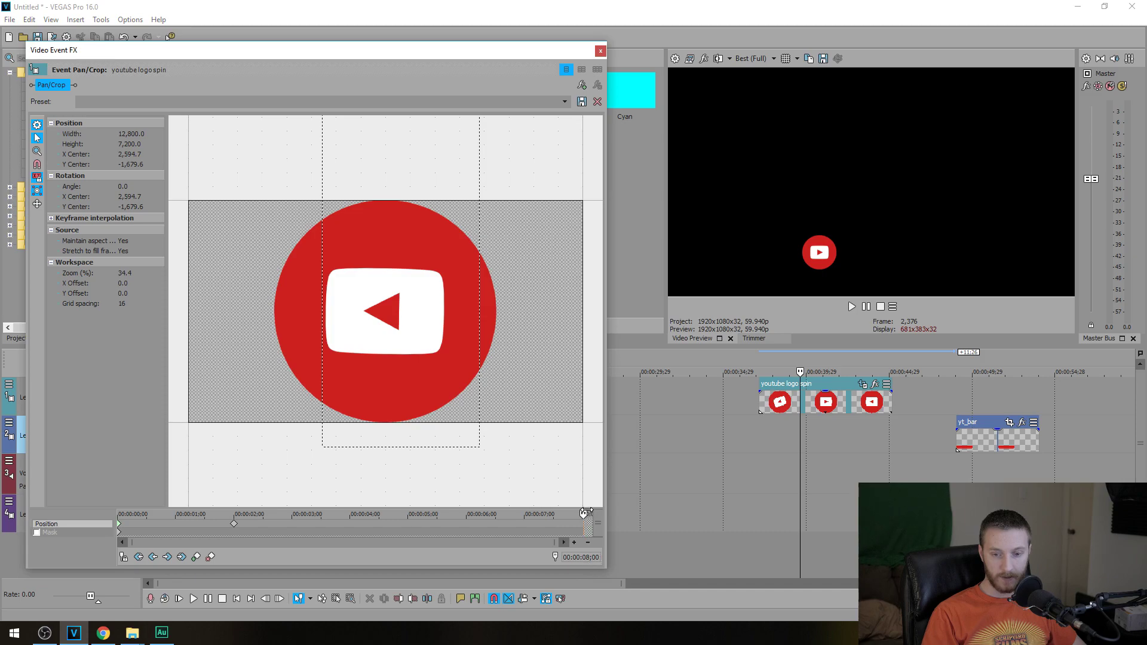
pyautogui.moveTo(583, 513); pyautogui.dragTo(465, 515)
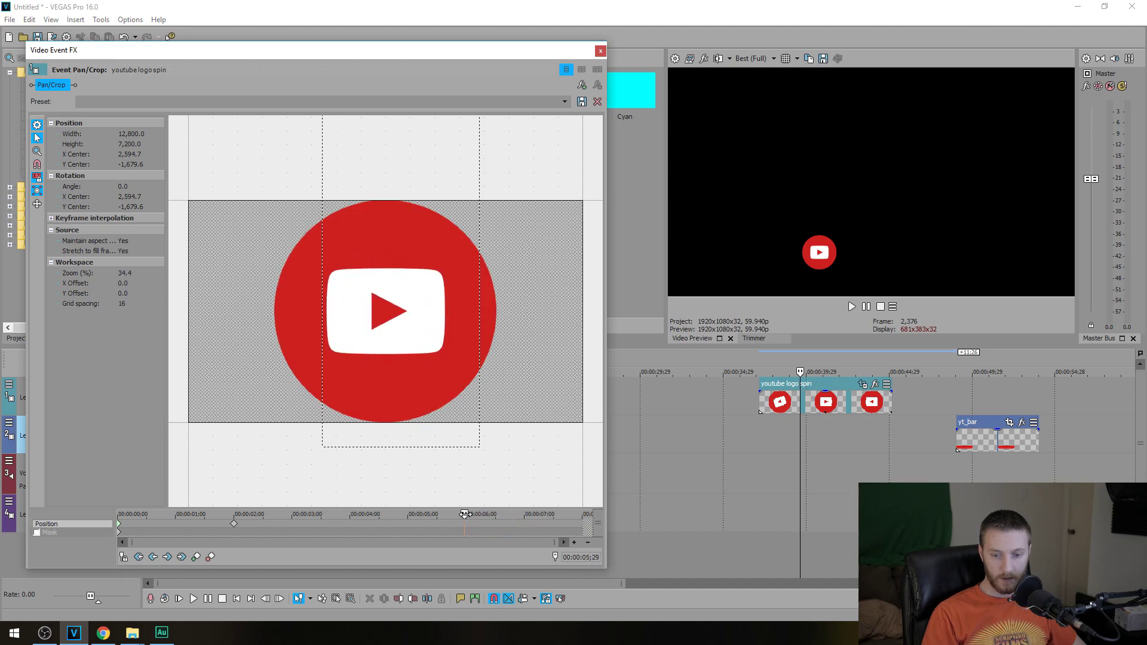
pyautogui.scroll(5, 464, 514)
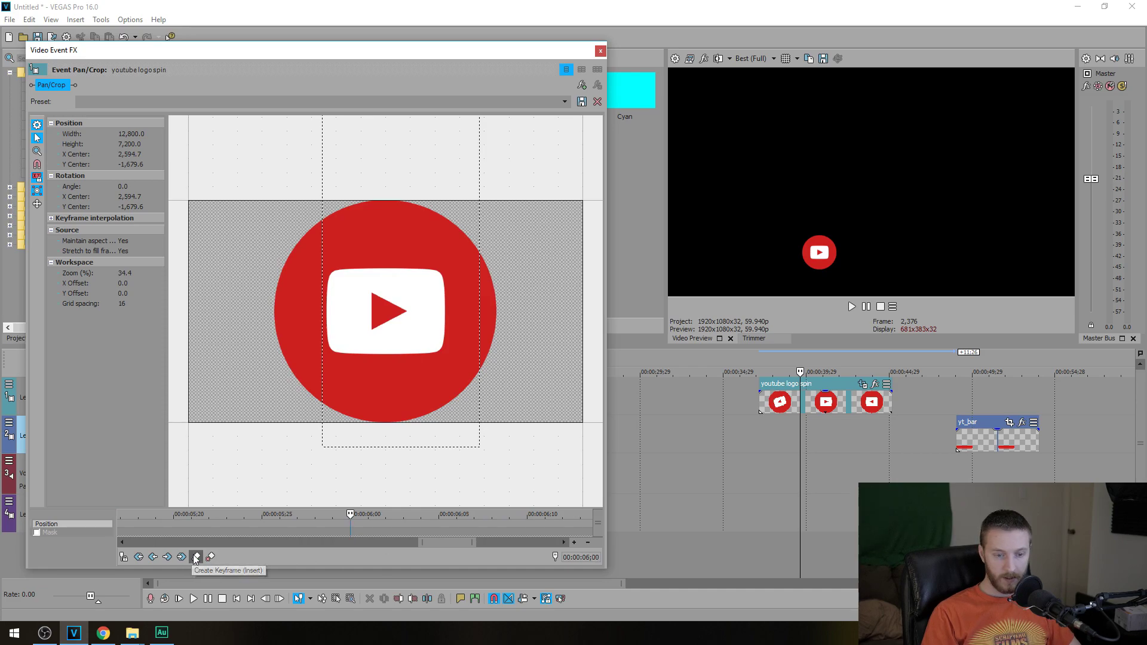
pyautogui.click(196, 557)
pyautogui.scroll(-5, 313, 524)
# Change the 06;00 keyframe's easing and play the logo animation back.
pyautogui.click(120, 529)
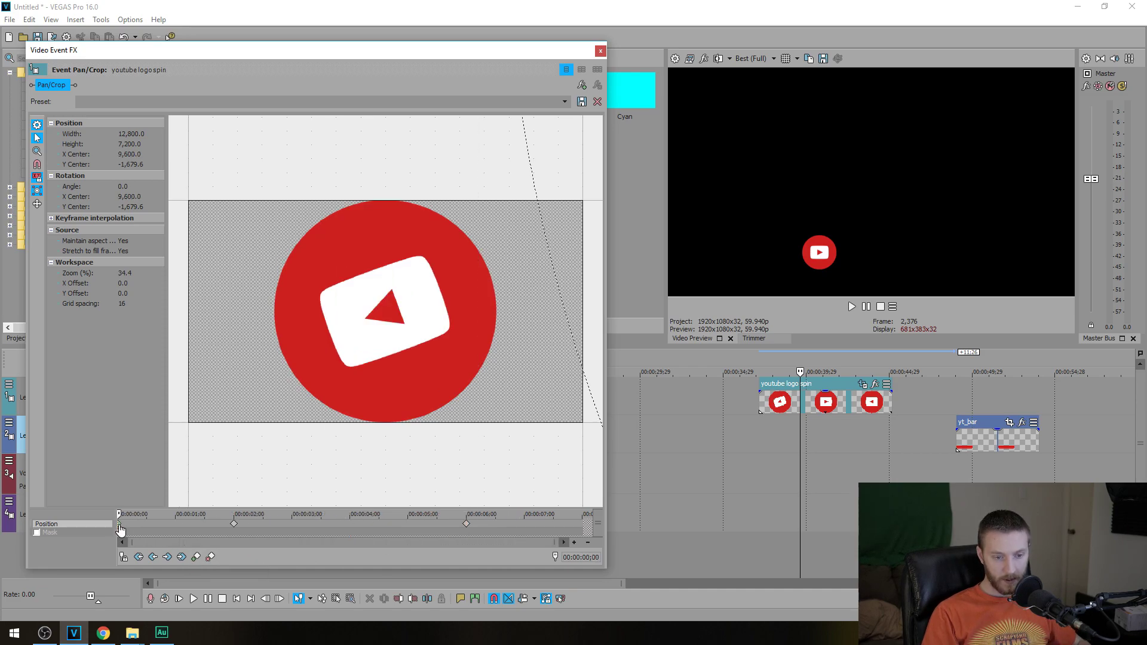
pyautogui.click(587, 528)
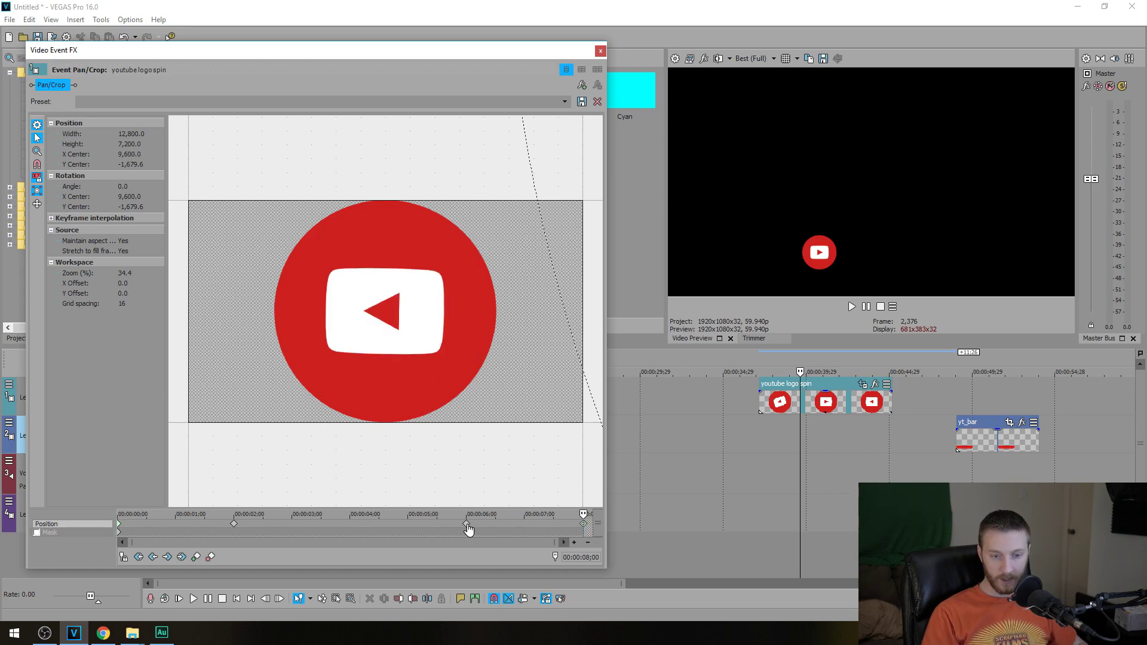
pyautogui.rightClick(468, 529)
pyautogui.click(496, 479)
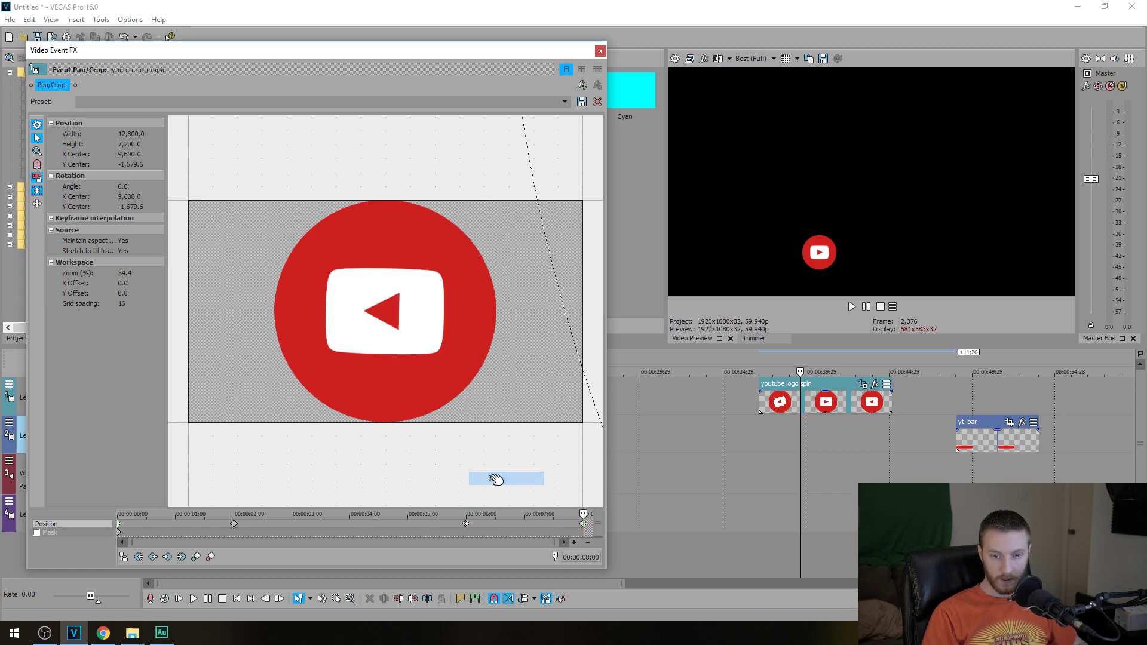
pyautogui.click(755, 427)
pyautogui.press('space')
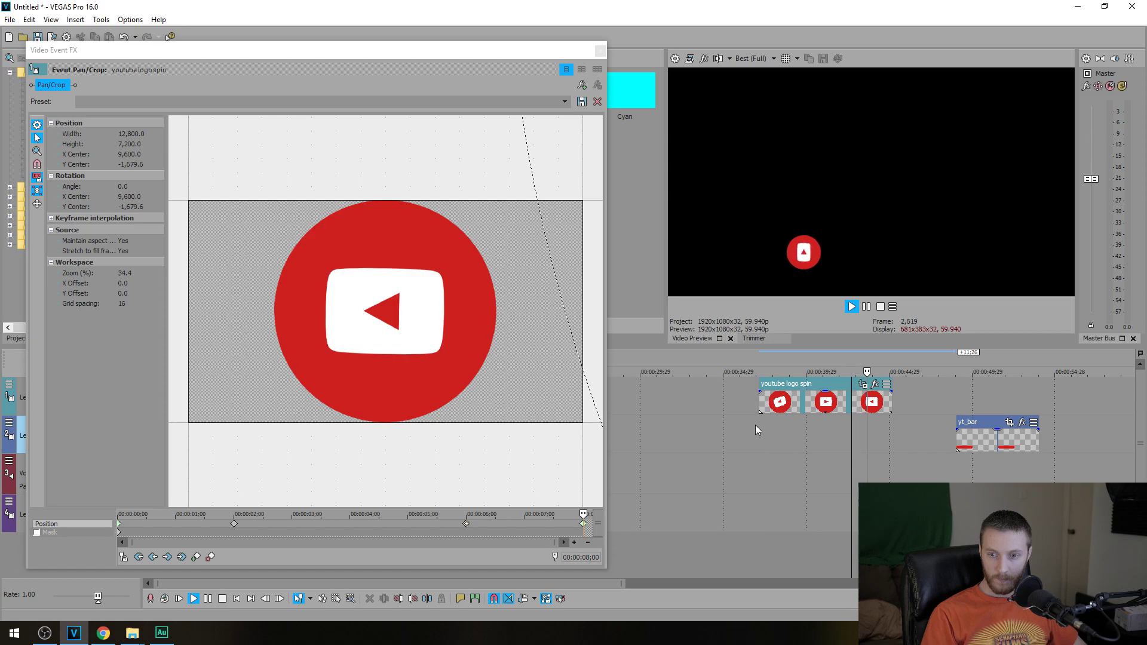
pyautogui.press('Return')
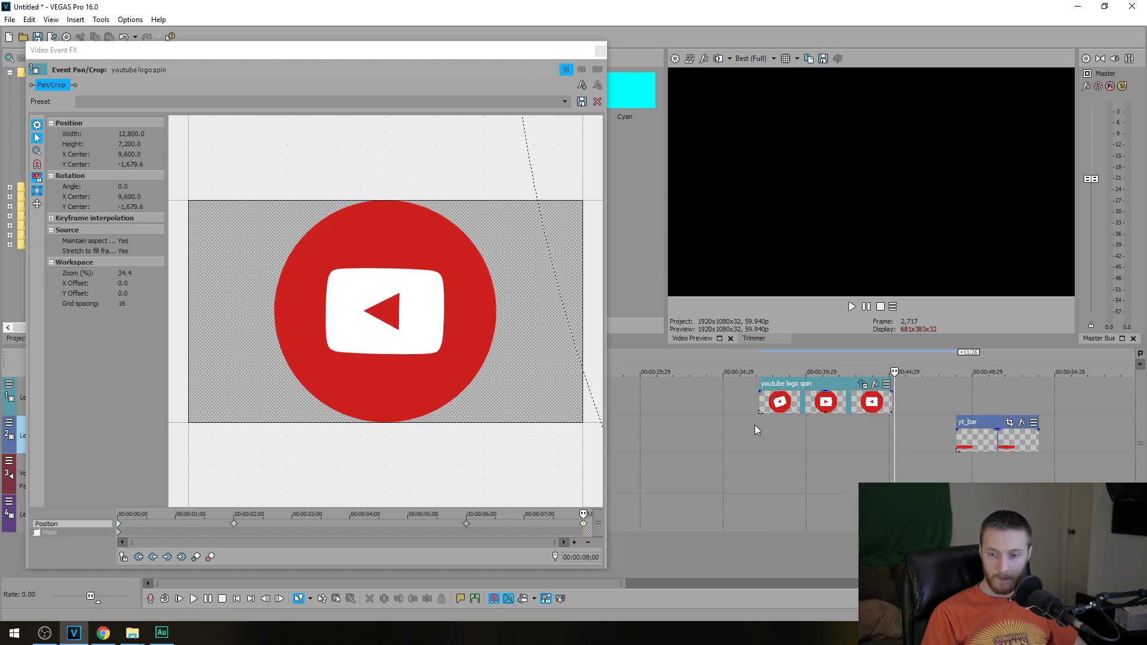
# Align yt_bar under the logo spin clip, extend it to the same length, and preview slowly.
pyautogui.moveTo(977, 448); pyautogui.dragTo(779, 450)
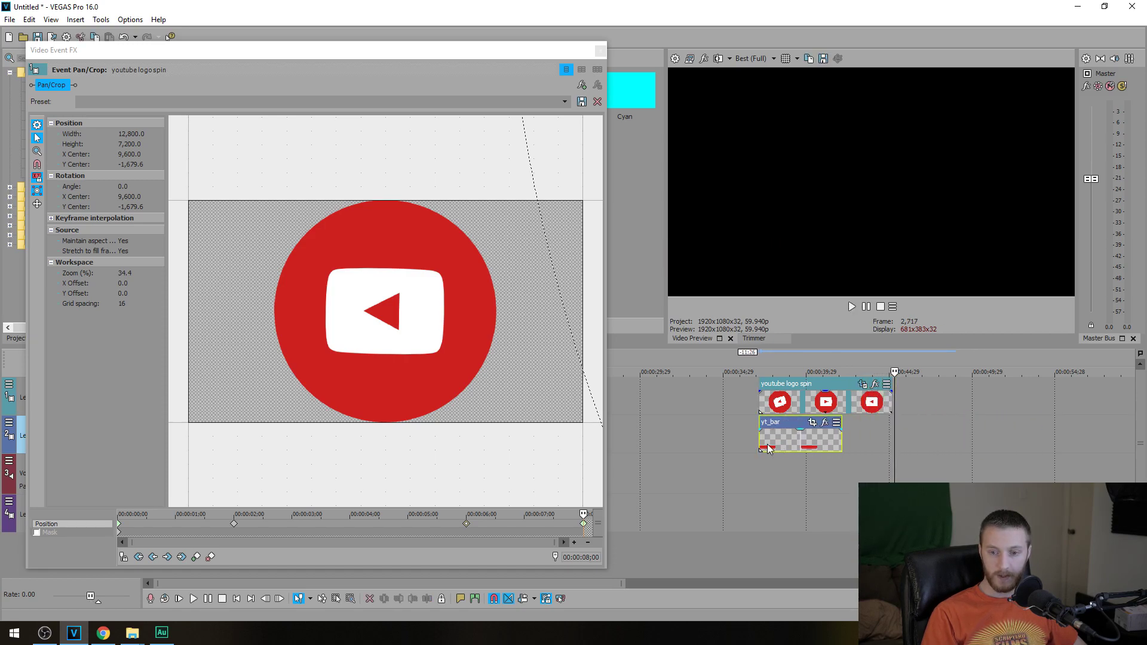
pyautogui.click(766, 447)
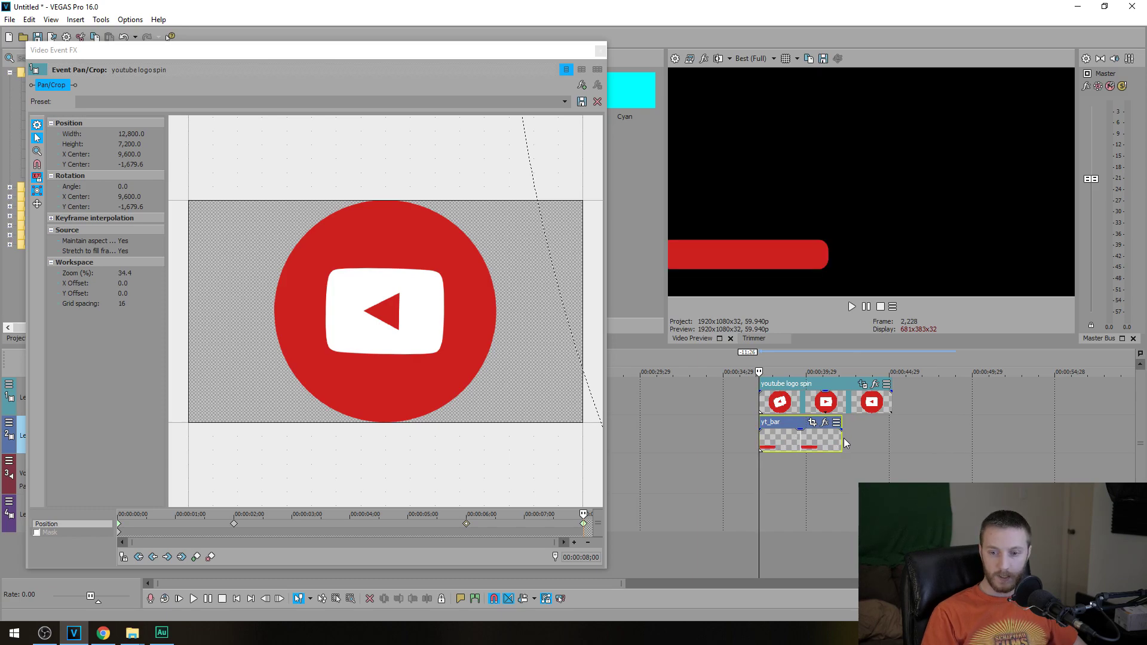
pyautogui.moveTo(839, 440); pyautogui.dragTo(888, 441)
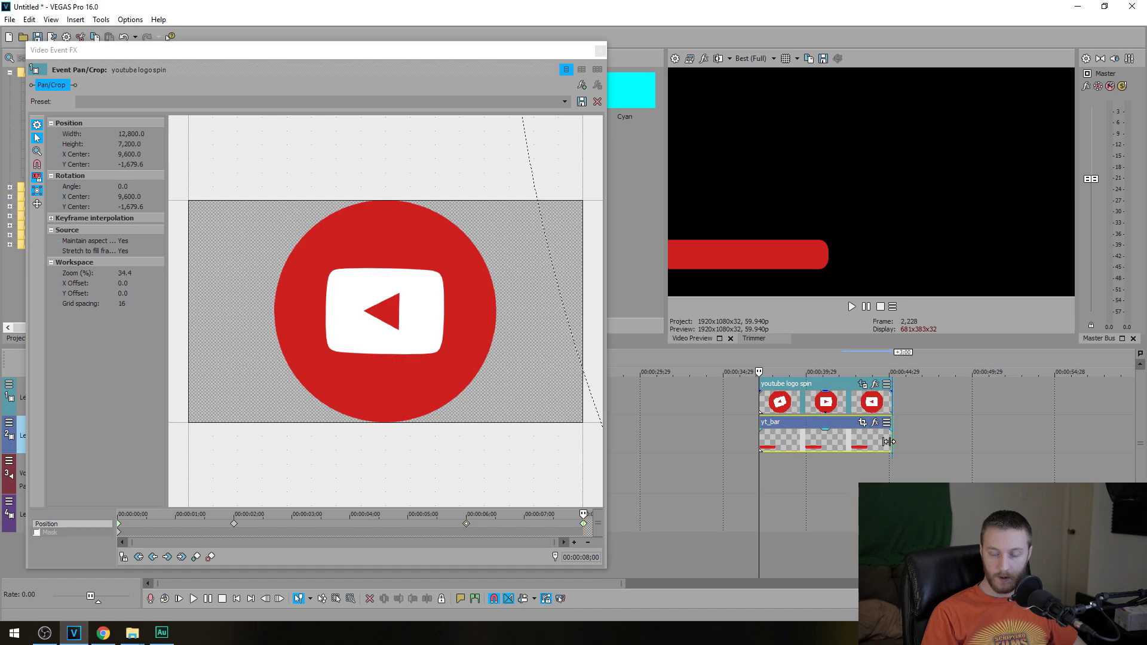
pyautogui.click(757, 399)
pyautogui.press('space')
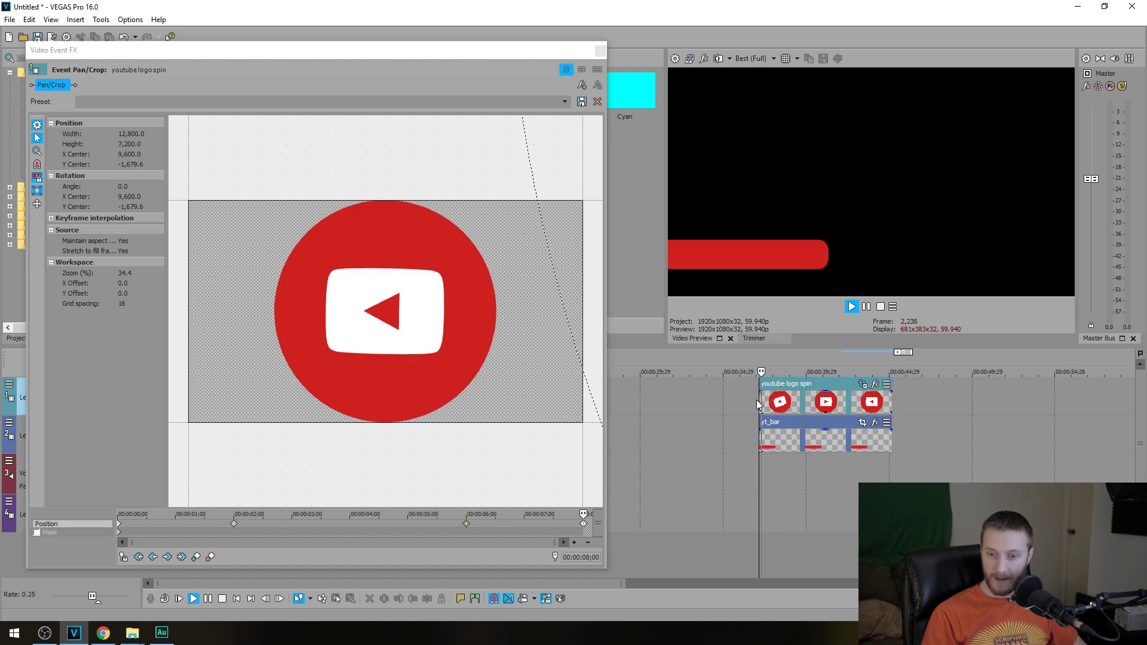
# At 00;11 in yt_bar's Pan/Crop, push the red bar out of view to the right.
pyautogui.click(771, 439)
pyautogui.scroll(2, 615, 442)
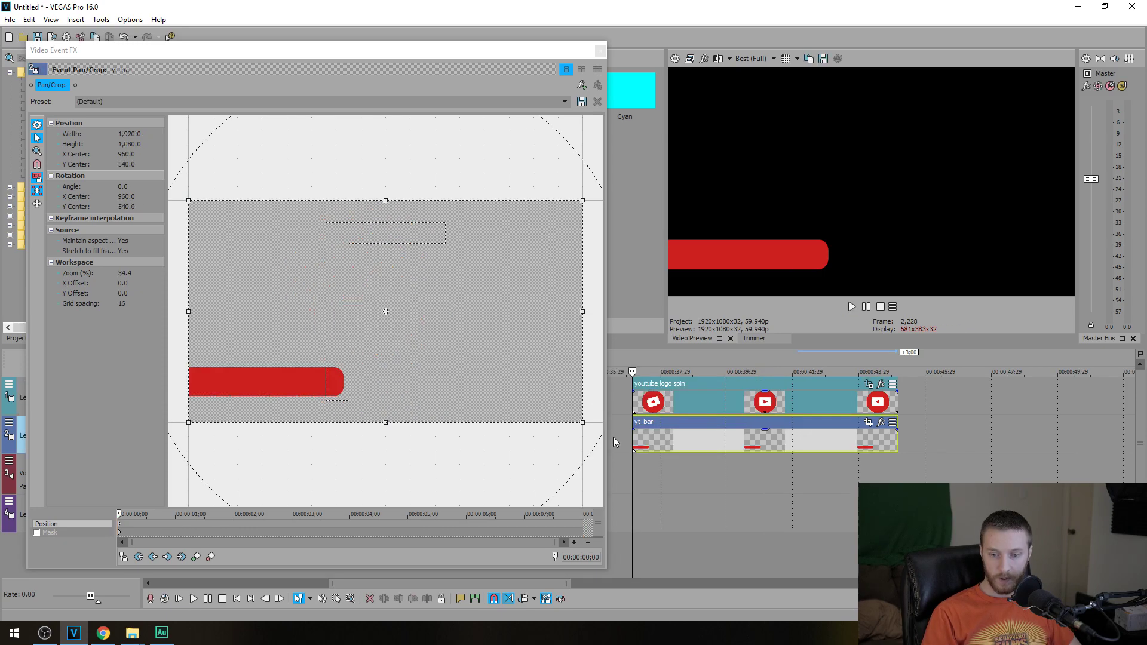
pyautogui.press('Right')
pyautogui.press('Right')
pyautogui.press('Right')
pyautogui.press('Right')
pyautogui.press('Right')
pyautogui.press('Right')
pyautogui.press('Right')
pyautogui.press('Right')
pyautogui.press('Right')
pyautogui.press('Right')
pyautogui.press('Right')
pyautogui.press('Right')
pyautogui.press('Right')
pyautogui.press('Right')
pyautogui.press('Right')
pyautogui.press('Right')
pyautogui.press('Right')
pyautogui.press('Right')
pyautogui.press('Right')
pyautogui.press('Right')
pyautogui.press('Right')
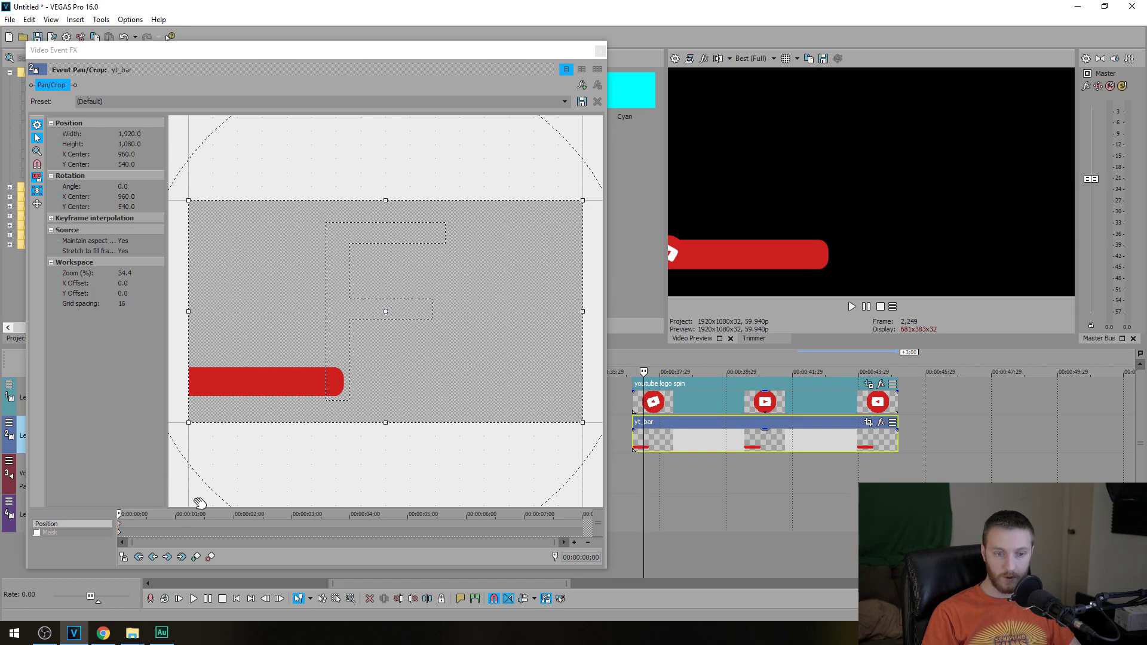
pyautogui.click(122, 514)
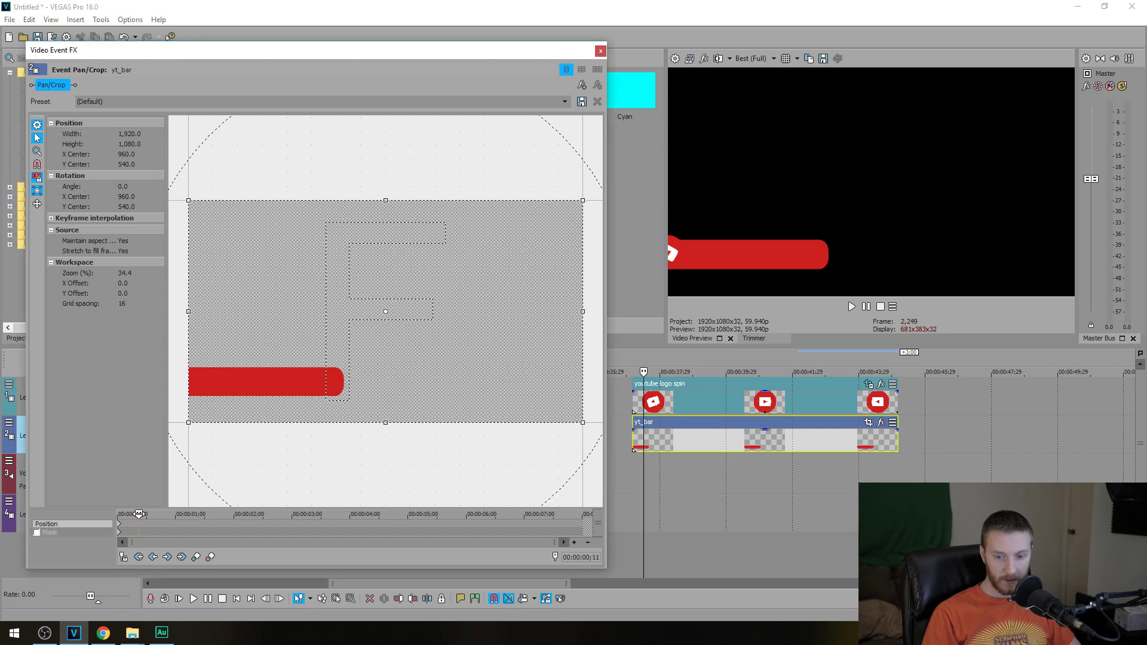
pyautogui.scroll(5, 143, 513)
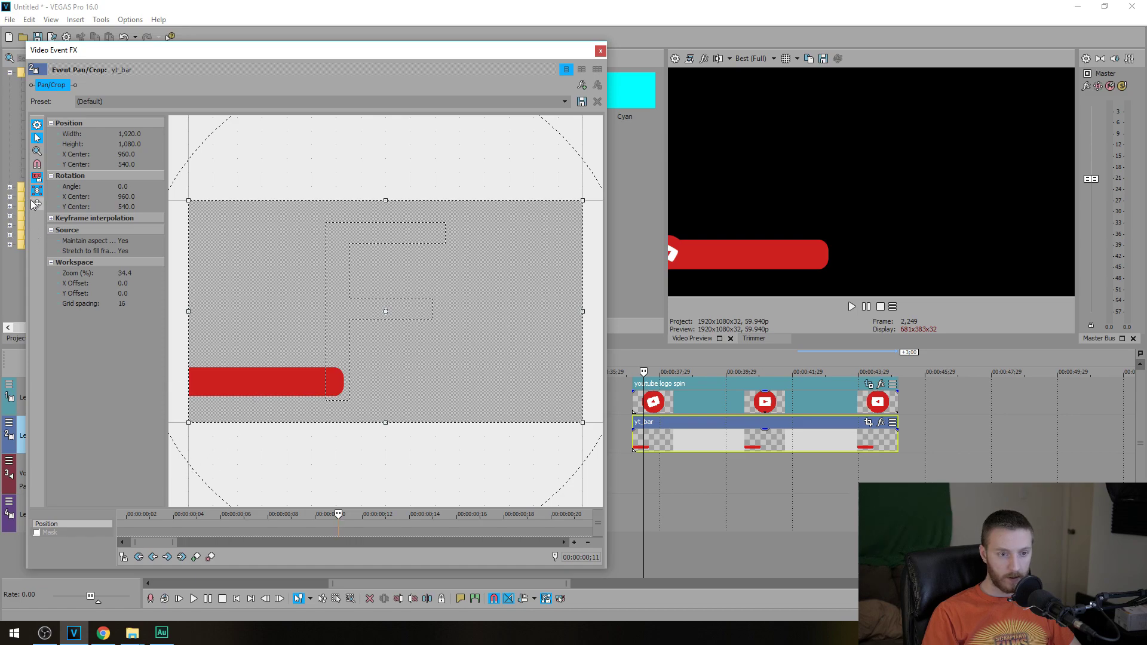
pyautogui.moveTo(238, 349); pyautogui.dragTo(393, 374)
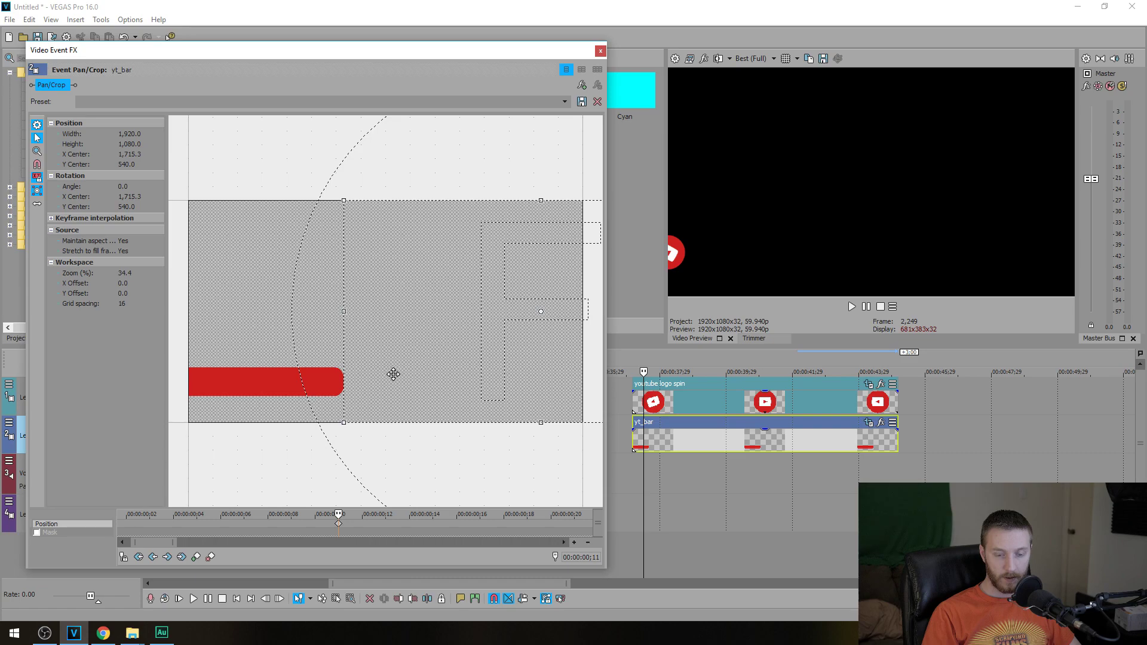
pyautogui.scroll(-5, 178, 539)
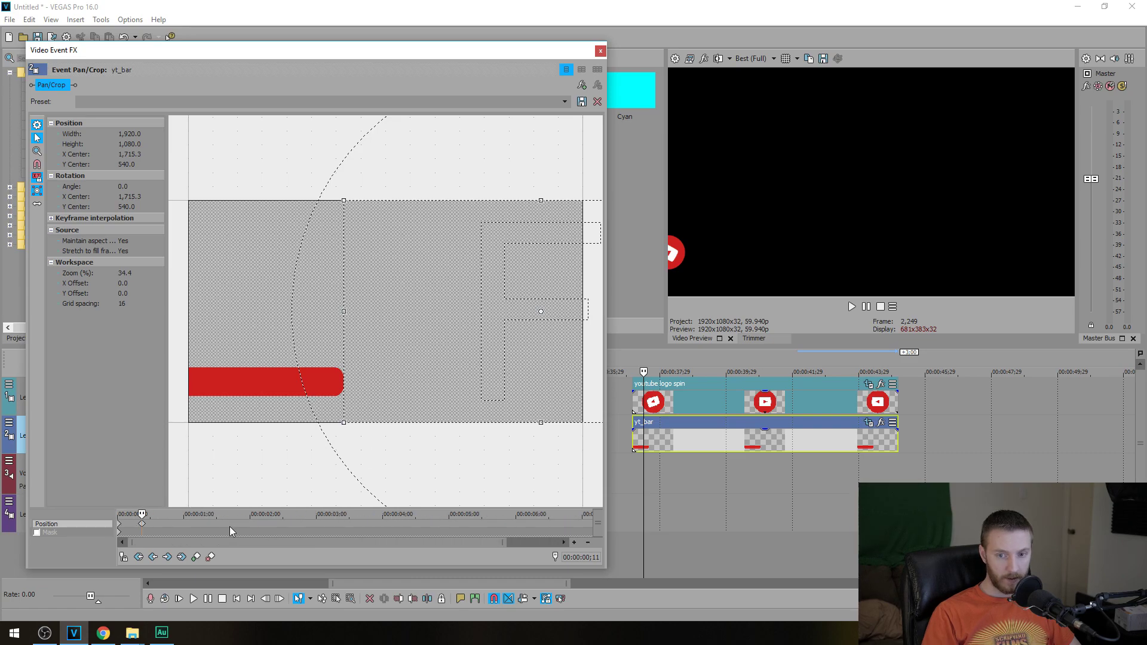
# Restore the bar to its full centred position (X 960) at 02;00.
pyautogui.click(685, 403)
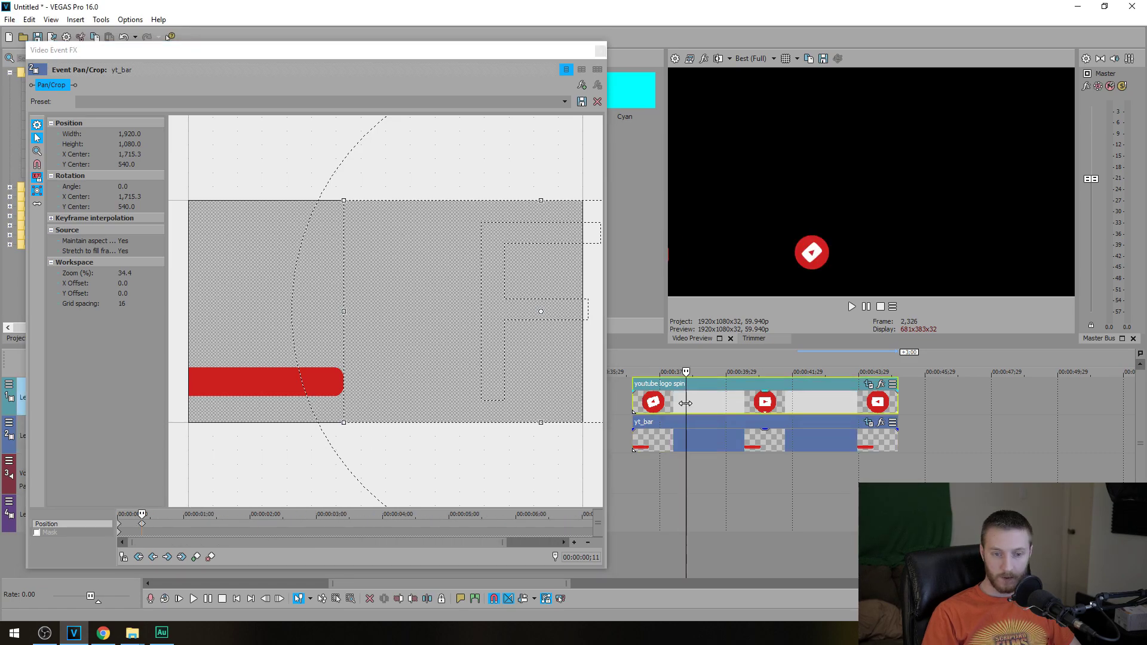
pyautogui.click(197, 513)
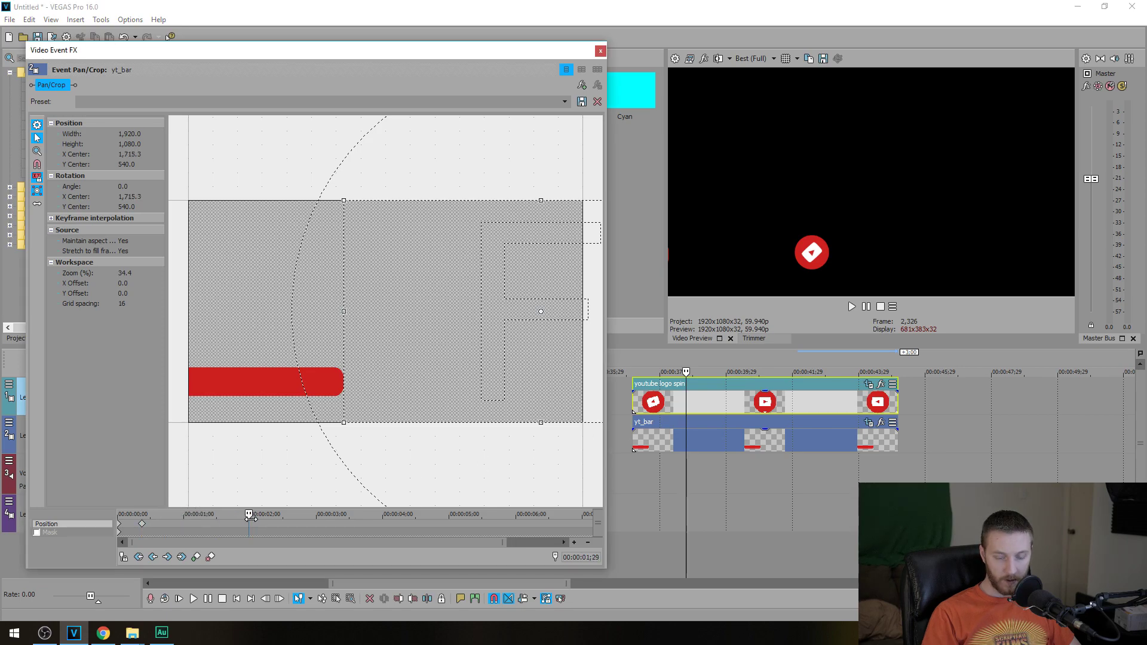
pyautogui.scroll(5, 257, 526)
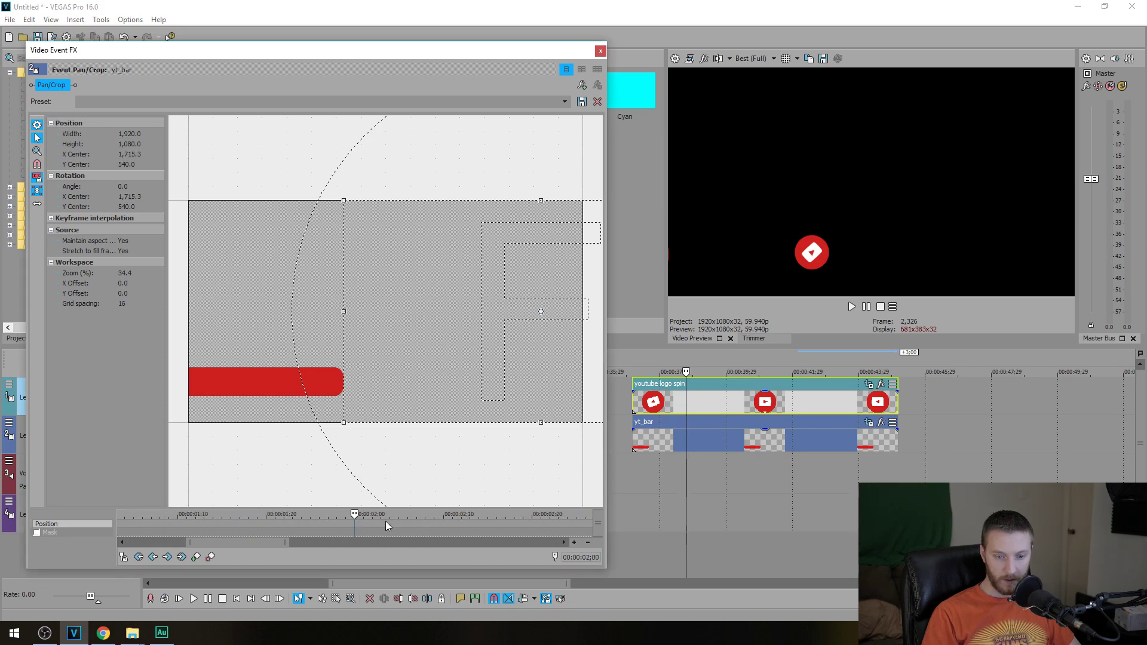
pyautogui.scroll(-3, 209, 556)
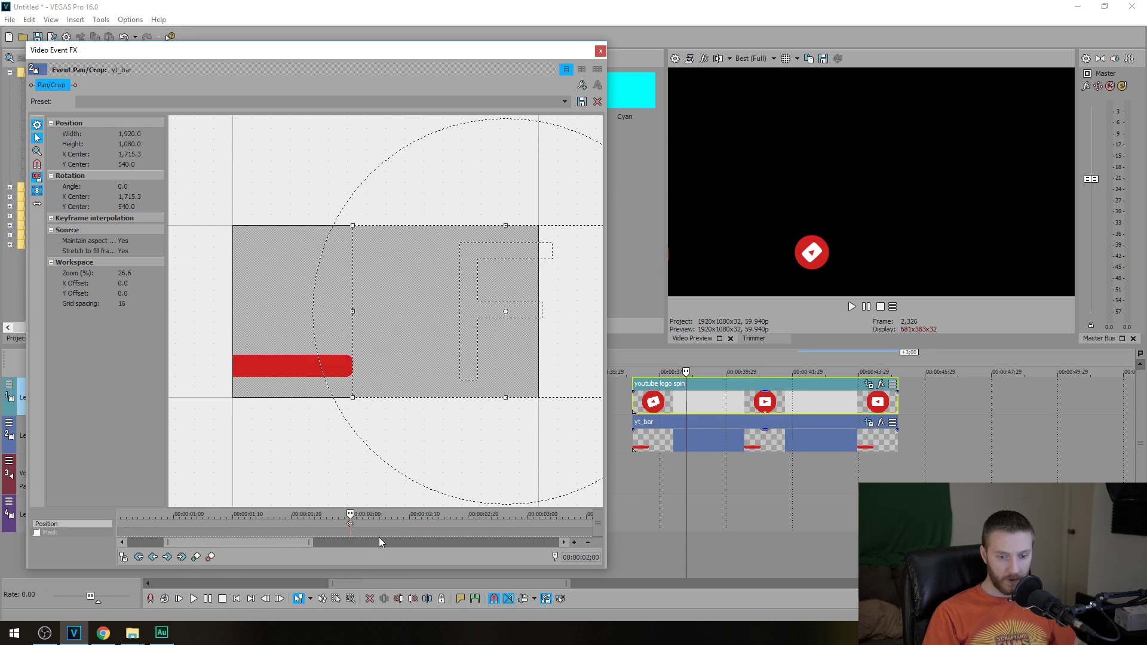
pyautogui.scroll(-5, 120, 532)
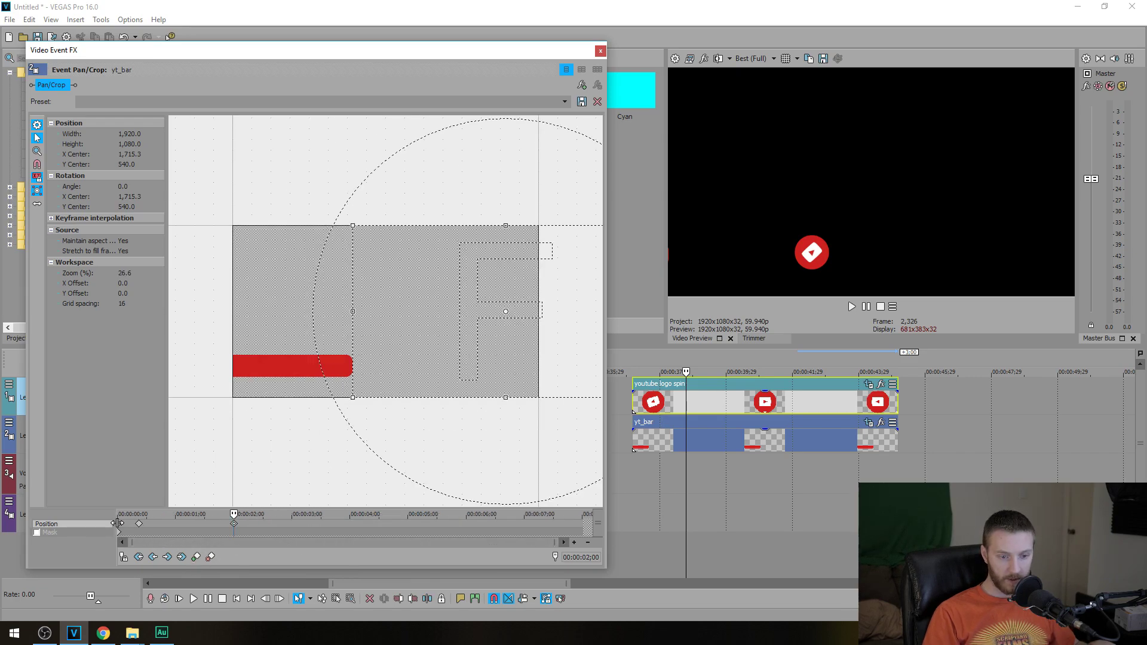
pyautogui.click(120, 525)
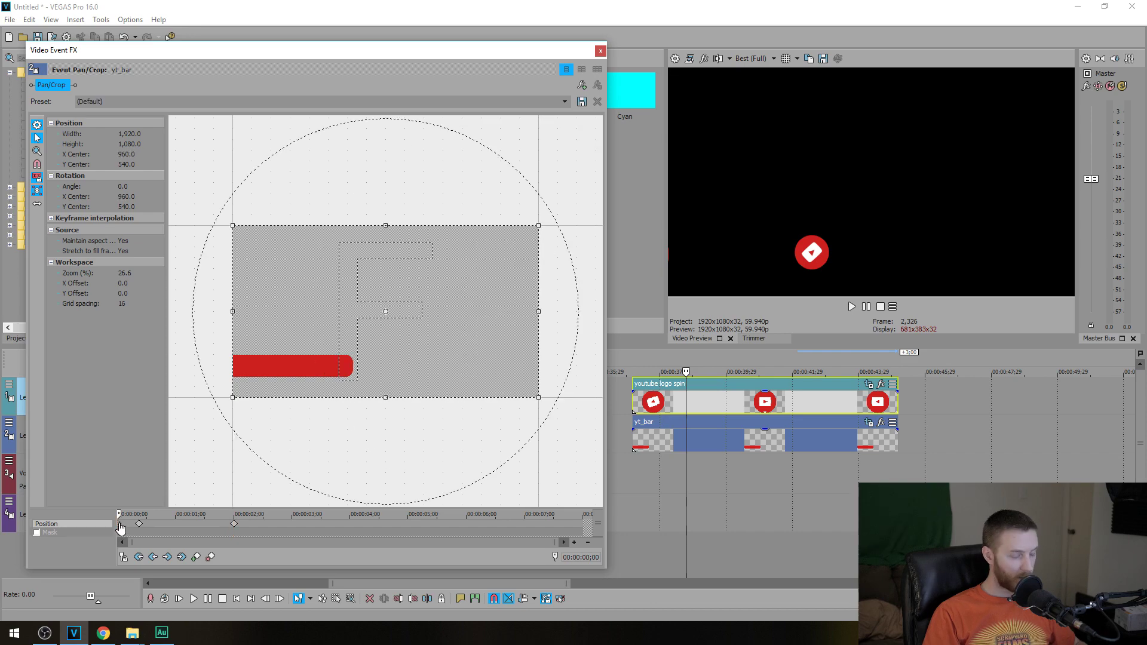
pyautogui.click(234, 524)
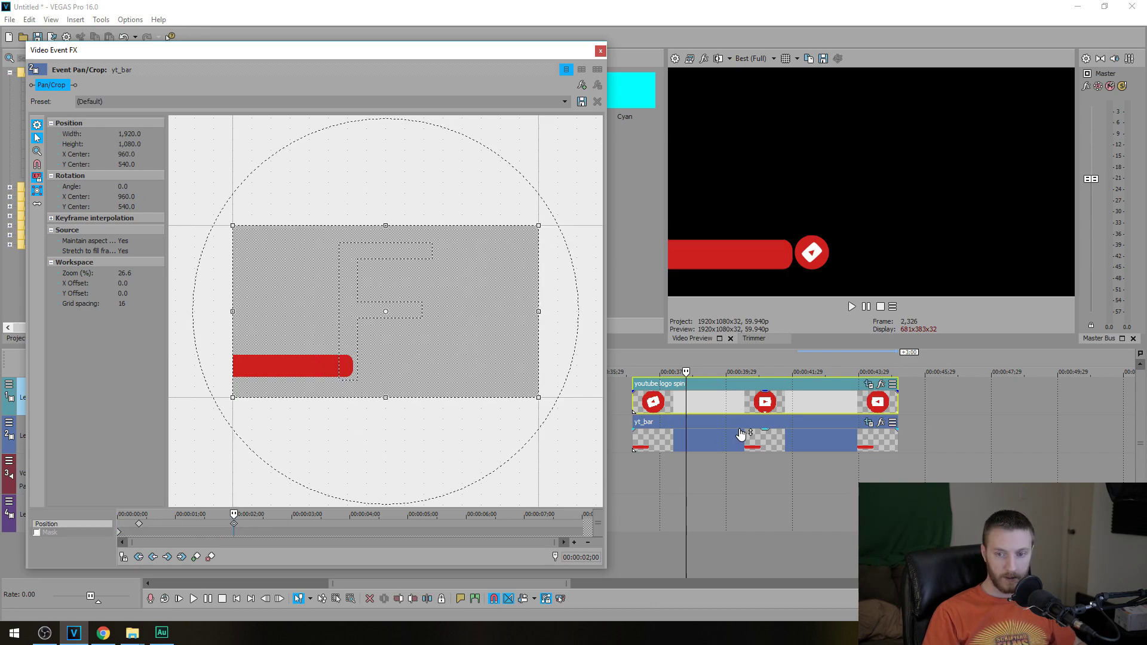
# Set the bar's first keyframe easing to Fast.
pyautogui.rightClick(139, 524)
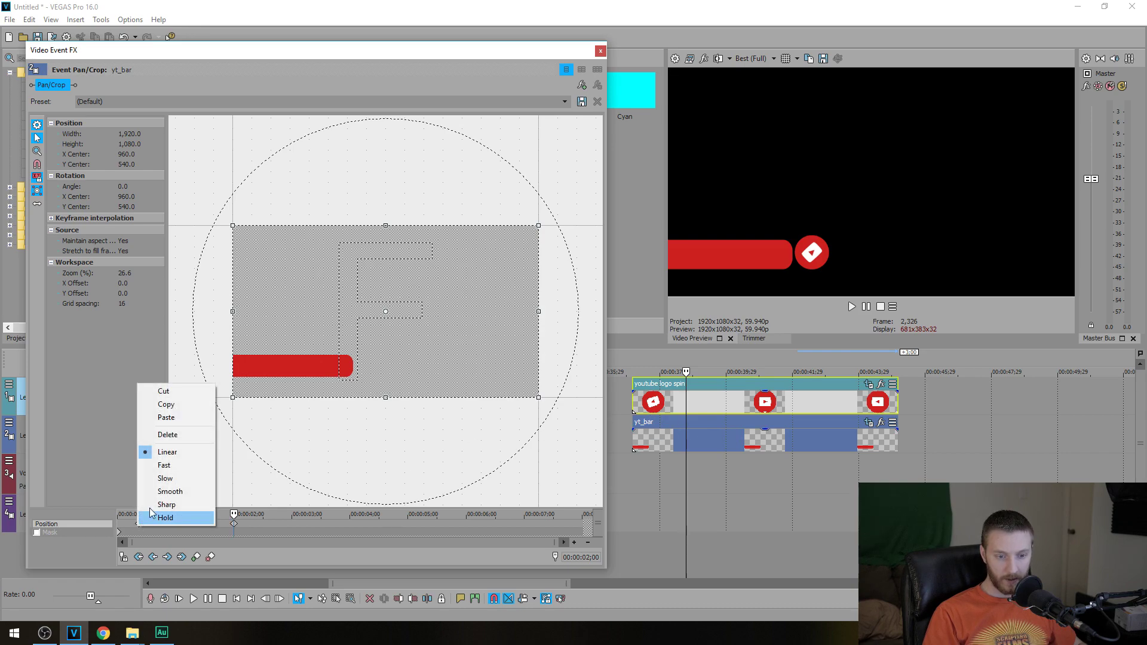
pyautogui.click(162, 466)
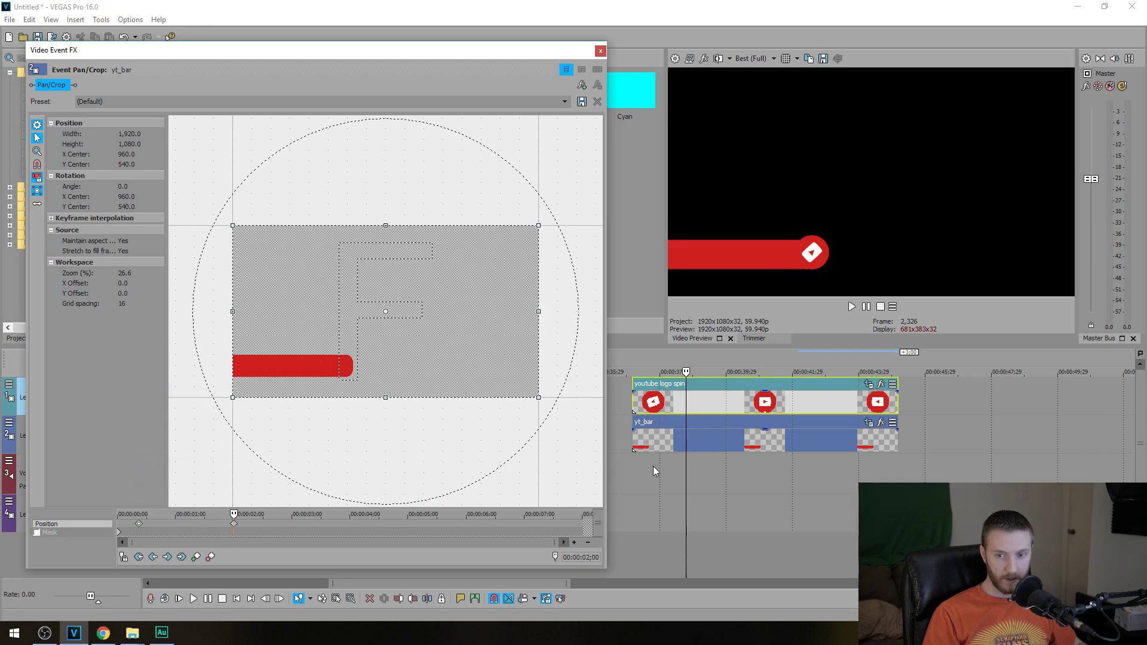
pyautogui.click(633, 464)
# Play the lower third, including in slow motion, to review the bar timing.
pyautogui.press('space')
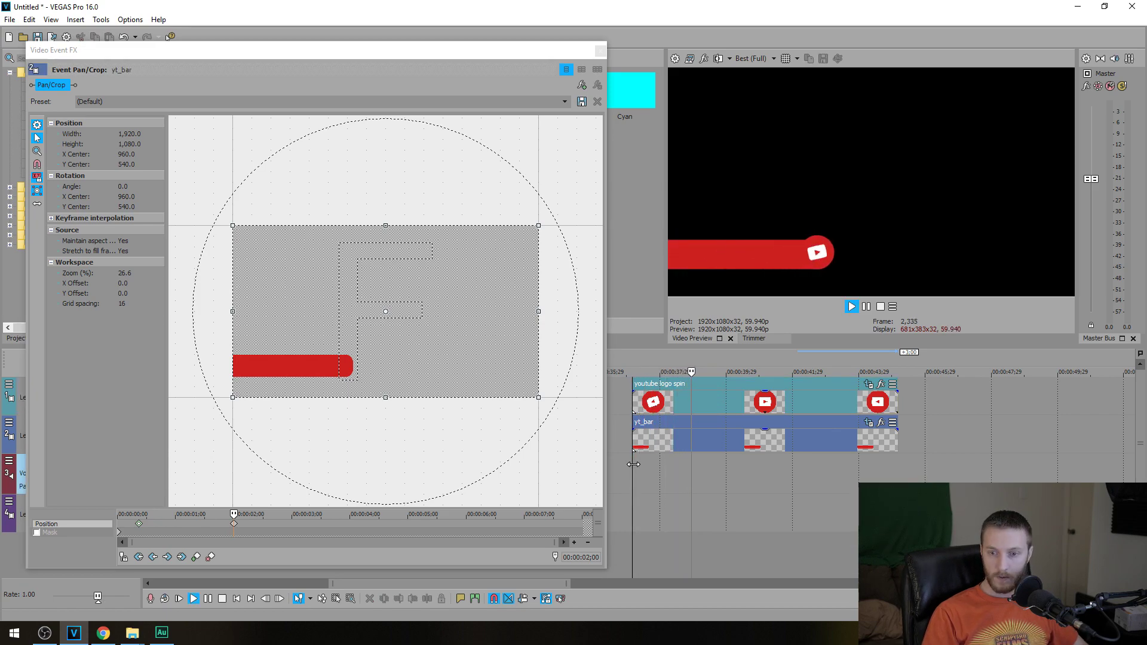
pyautogui.press('space')
pyautogui.scroll(4, 668, 445)
pyautogui.press('space')
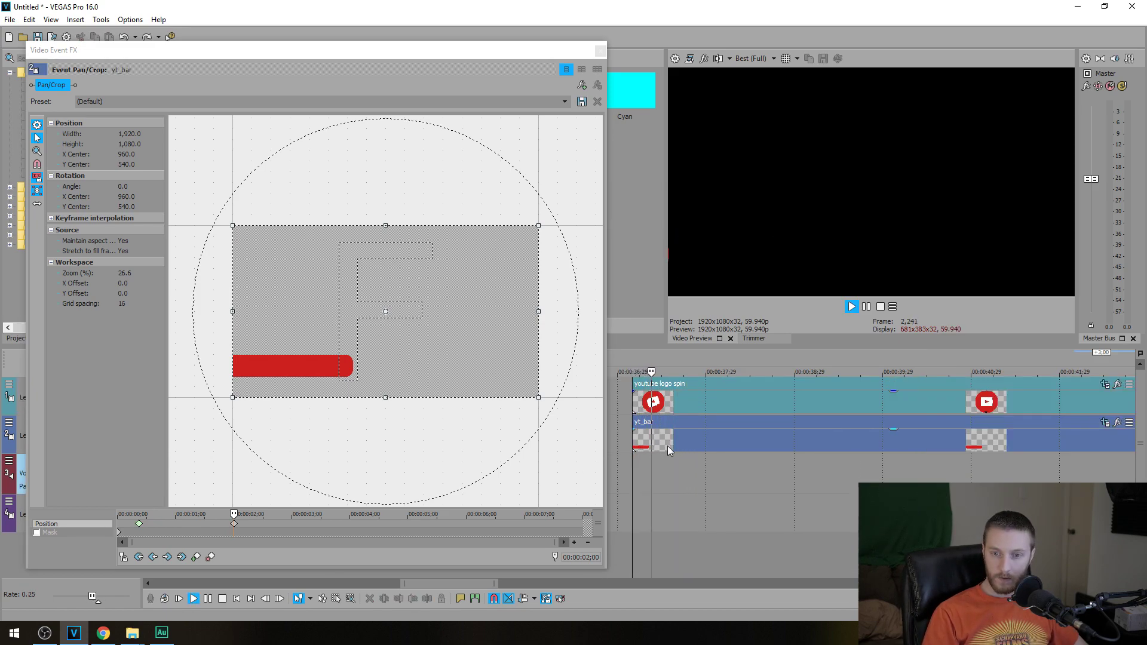
pyautogui.press('space')
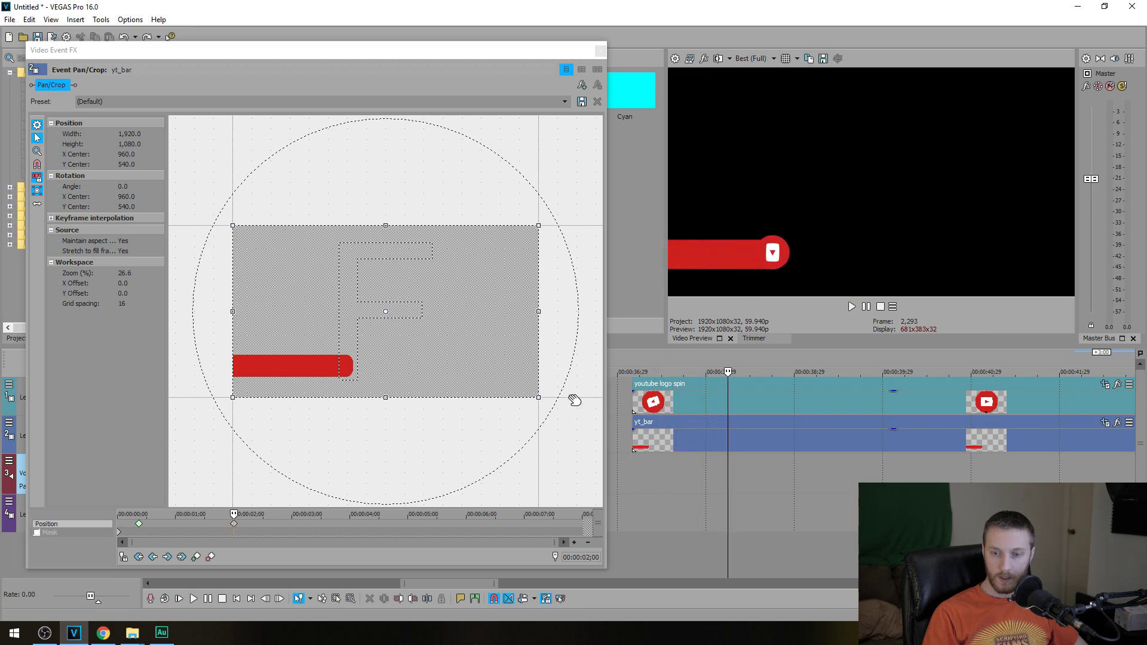
pyautogui.press('k')
# Move the bar's first Position keyframe from 00;11 to 00;10 and replay.
pyautogui.click(139, 525)
pyautogui.scroll(3, 139, 526)
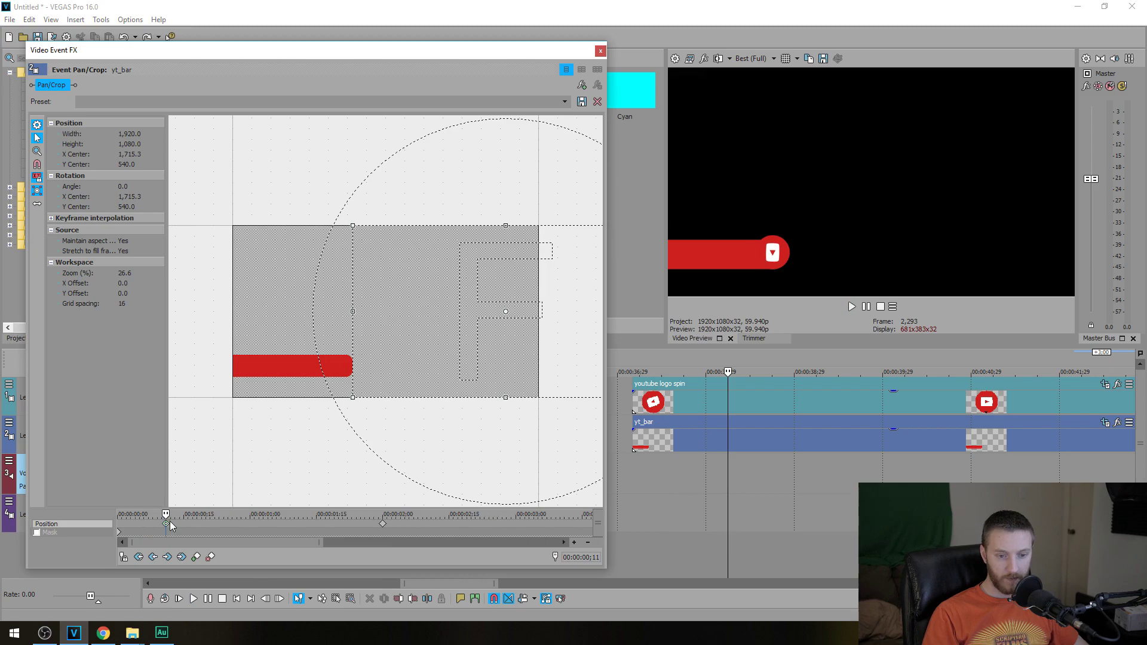
pyautogui.moveTo(167, 528); pyautogui.dragTo(161, 528)
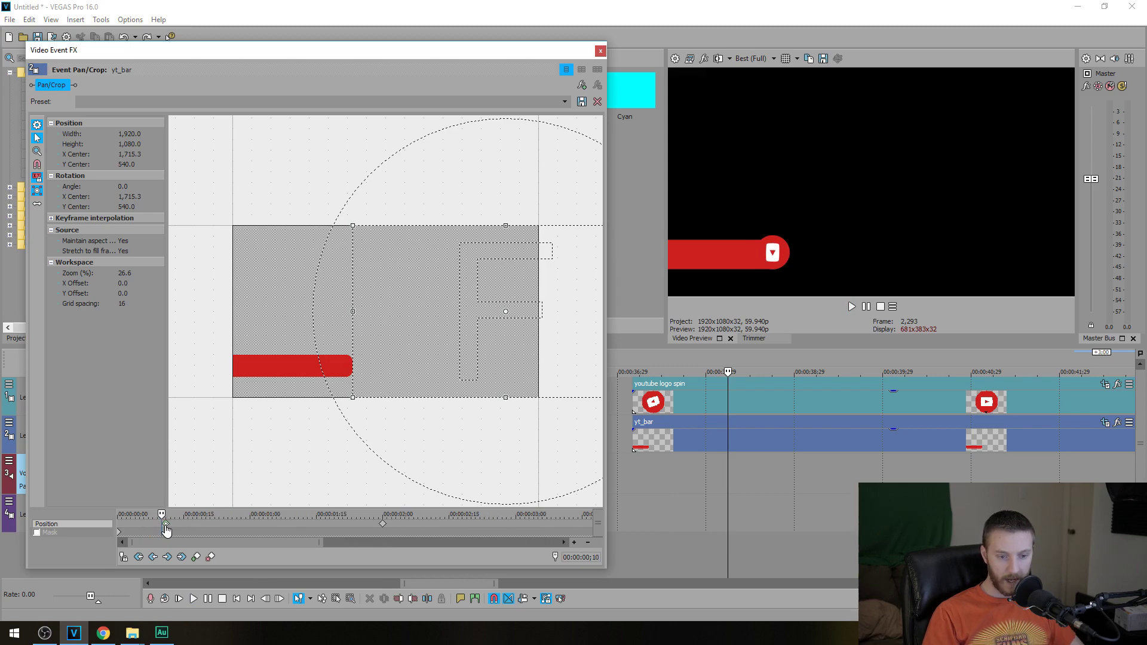
pyautogui.click(636, 469)
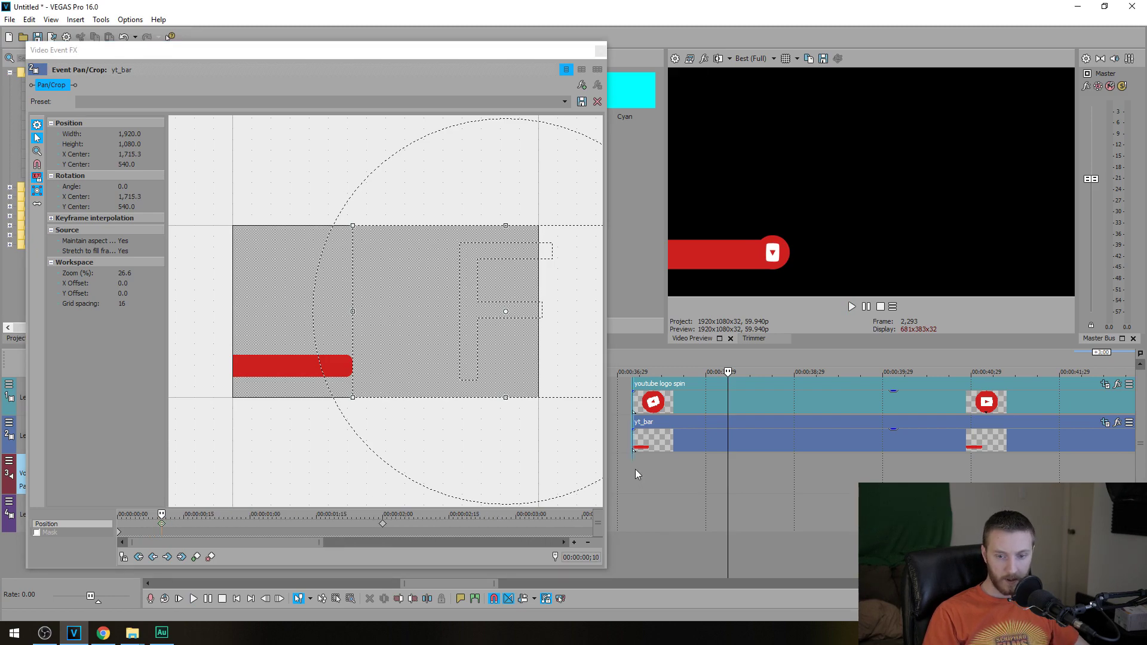
pyautogui.press('space')
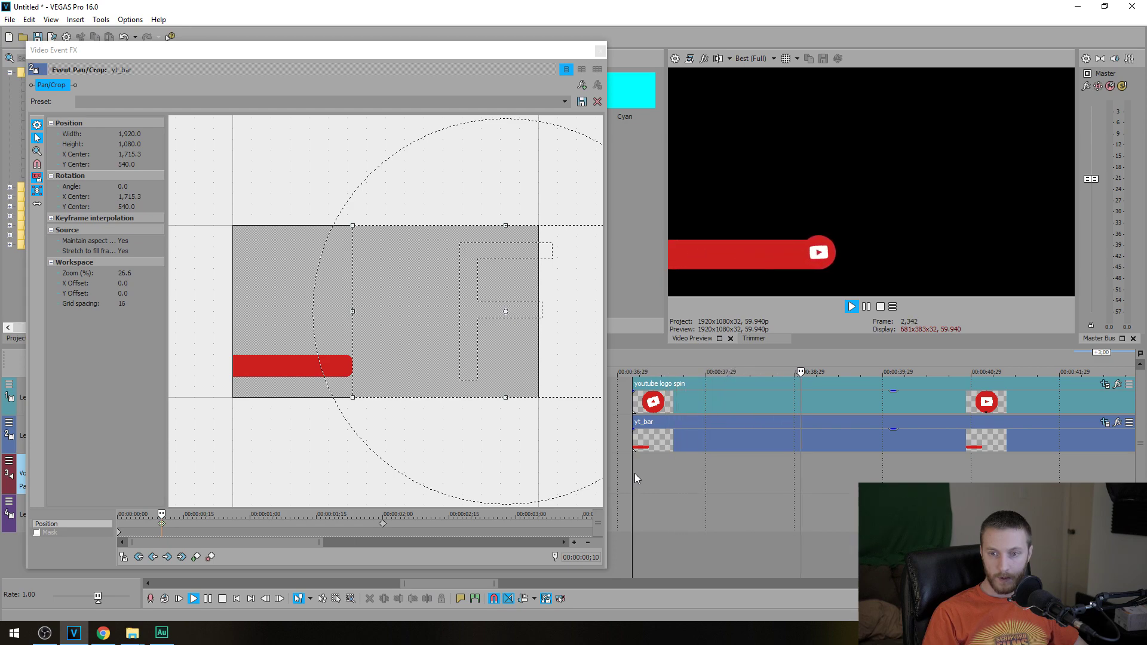
pyautogui.press('Return')
pyautogui.scroll(-2, 654, 461)
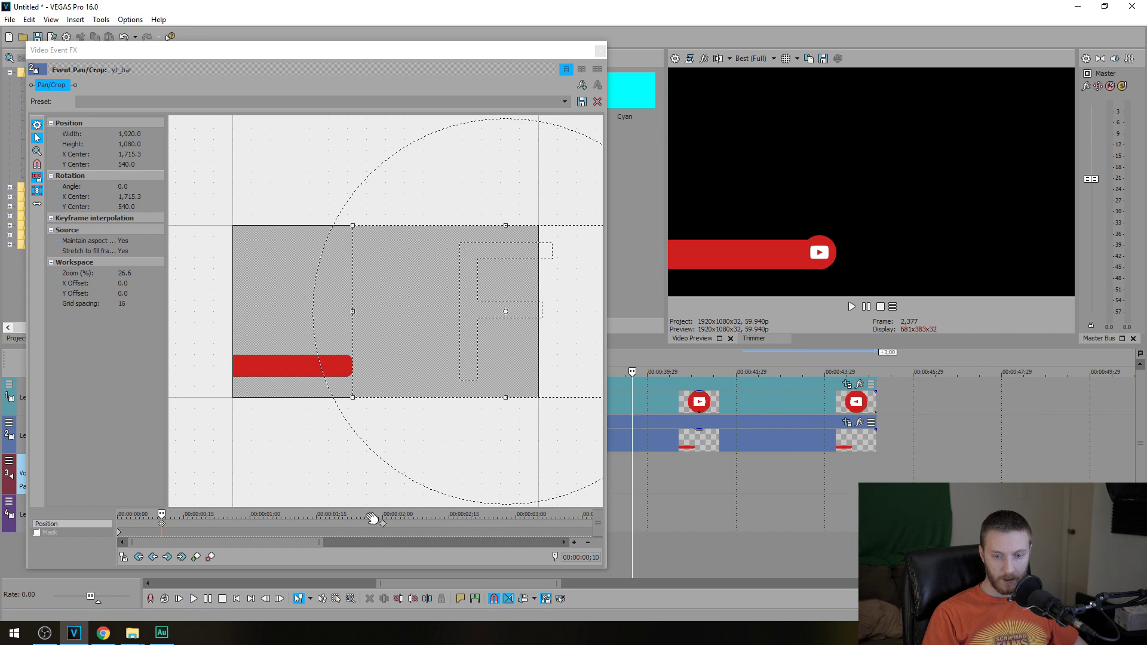
pyautogui.scroll(-3, 314, 525)
# Add a default-position keyframe for the bar at 06;00.
pyautogui.click(138, 517)
pyautogui.moveTo(138, 515); pyautogui.dragTo(140, 515)
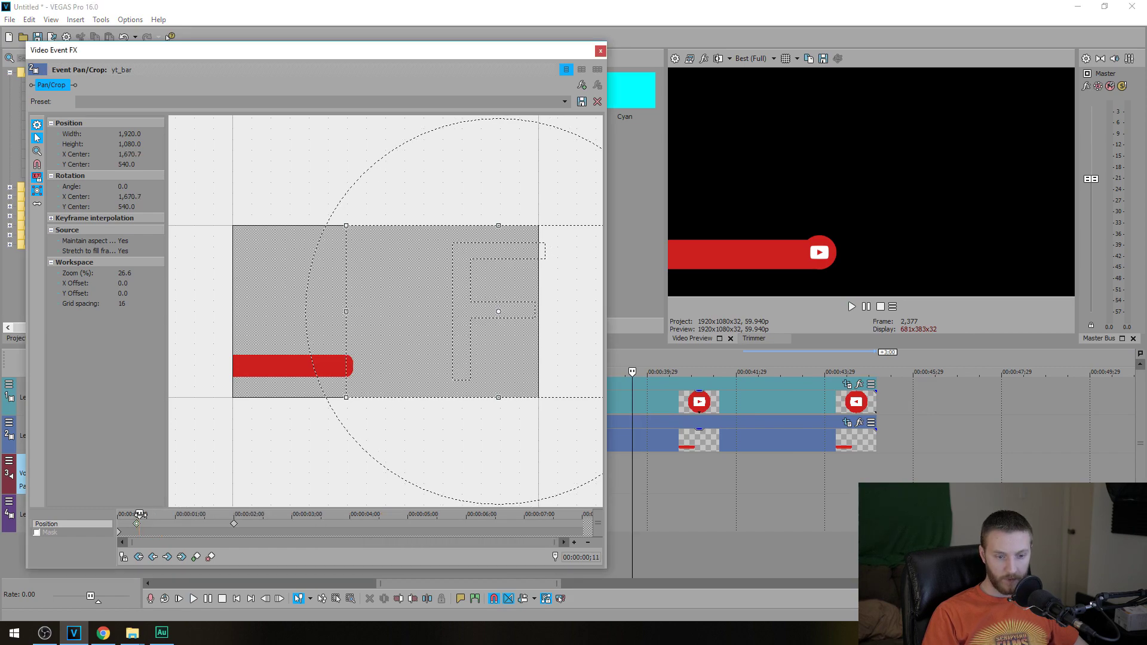
pyautogui.click(137, 524)
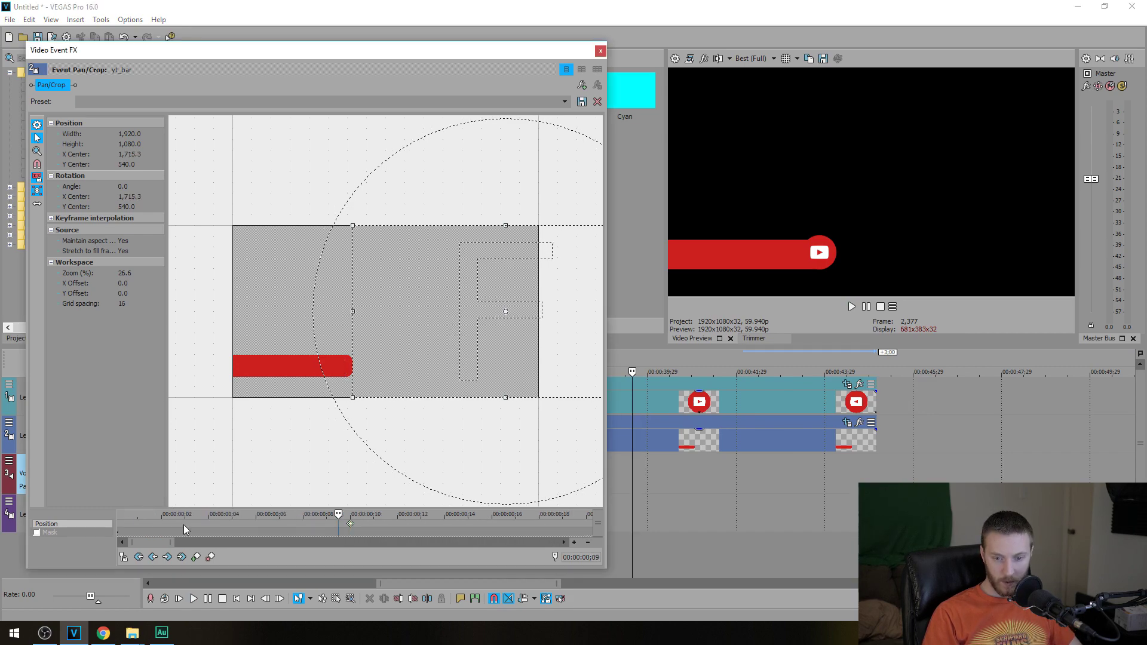
pyautogui.click(578, 523)
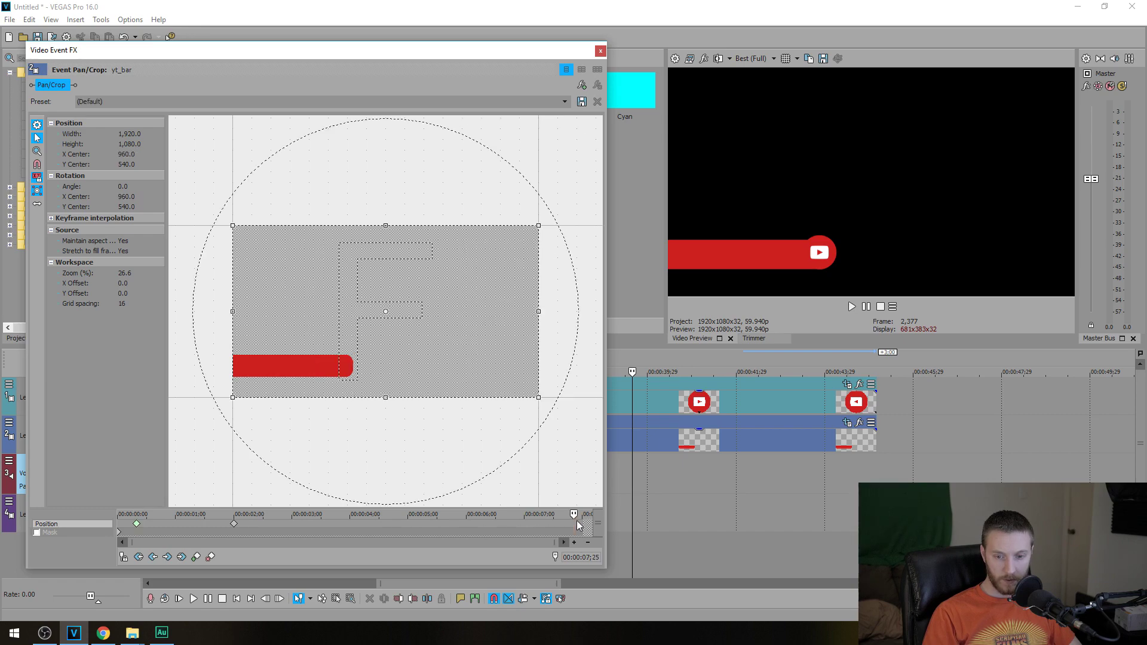
pyautogui.moveTo(484, 514); pyautogui.dragTo(466, 513)
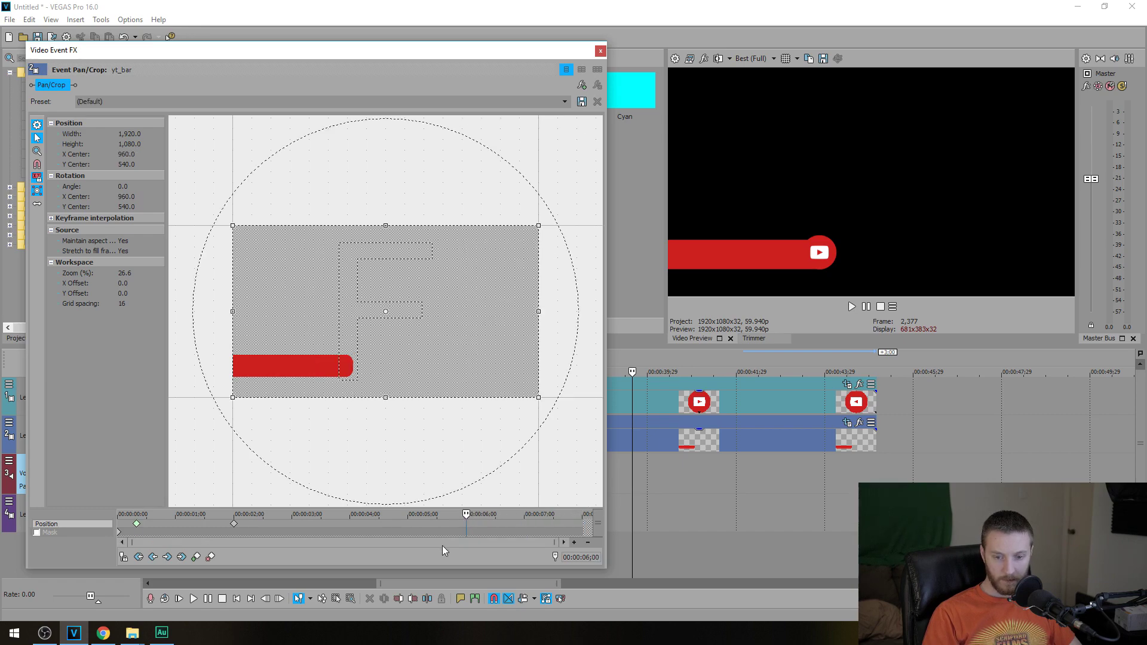
pyautogui.click(196, 557)
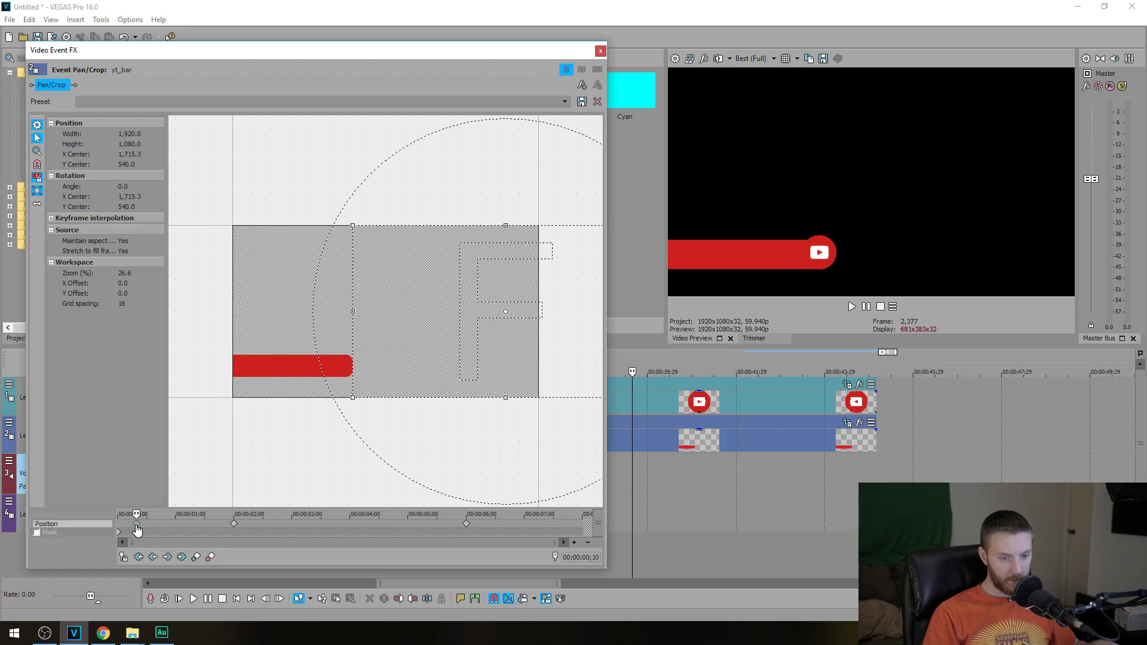
# Paste the off-screen bar position (X centre 1,715.3) at 07;20.
pyautogui.click(589, 532)
pyautogui.scroll(3, 589, 531)
pyautogui.scroll(-2, 591, 528)
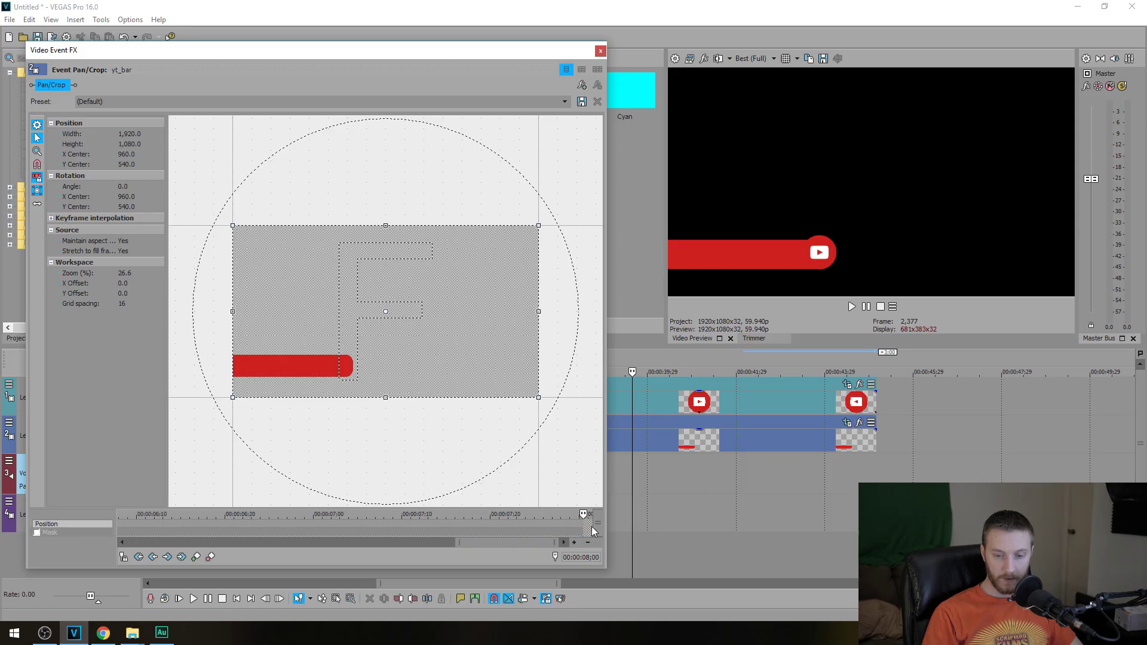
pyautogui.press('Left')
pyautogui.press('Left')
pyautogui.press('Left')
pyautogui.press('Left')
pyautogui.press('Left')
pyautogui.press('Left')
pyautogui.press('Left')
pyautogui.press('Left')
pyautogui.press('Left')
pyautogui.press('Left')
pyautogui.press('Left')
pyautogui.press('Left')
pyautogui.press('Left')
pyautogui.press('Left')
pyautogui.press('Left')
pyautogui.press('Left')
pyautogui.press('Left')
pyautogui.press('Left')
pyautogui.press('Left')
pyautogui.press('Left')
pyautogui.press('KP_6')
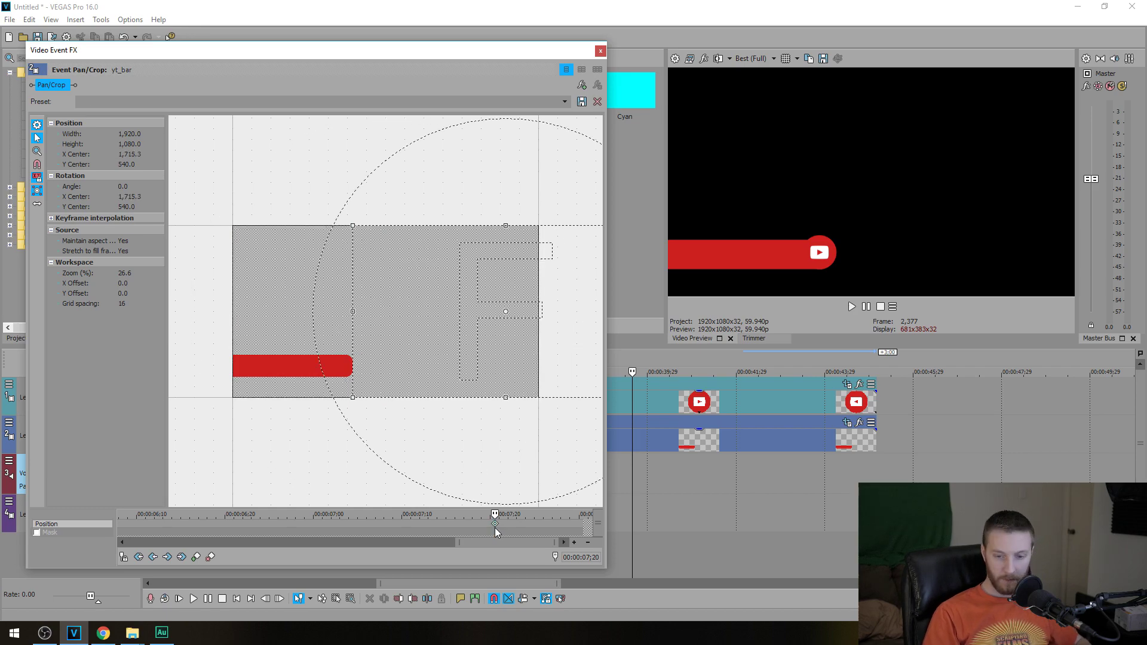
pyautogui.scroll(-3, 533, 521)
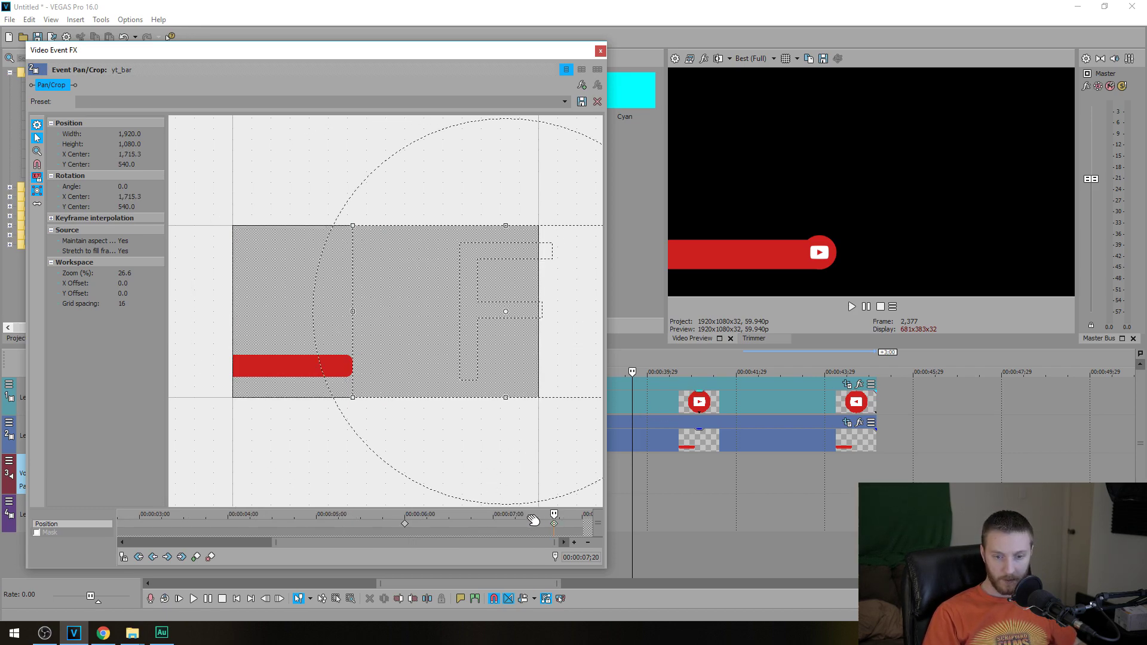
# Set the 06;00 keyframe to Slow interpolation and close Pan/Crop.
pyautogui.rightClick(405, 524)
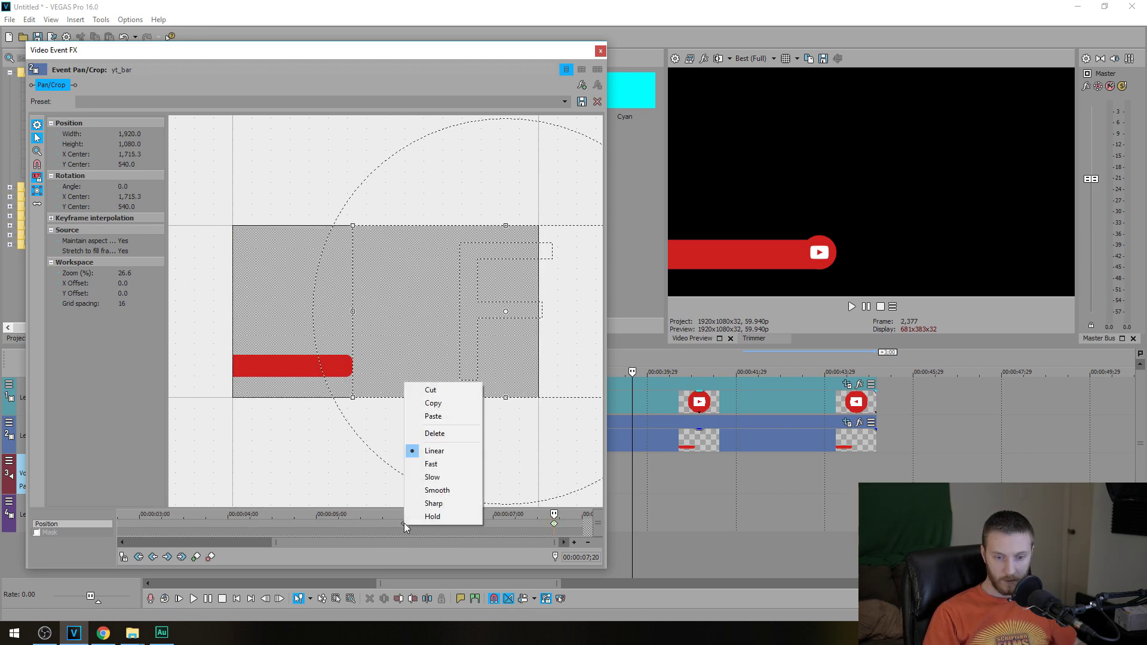
pyautogui.click(433, 476)
pyautogui.click(662, 477)
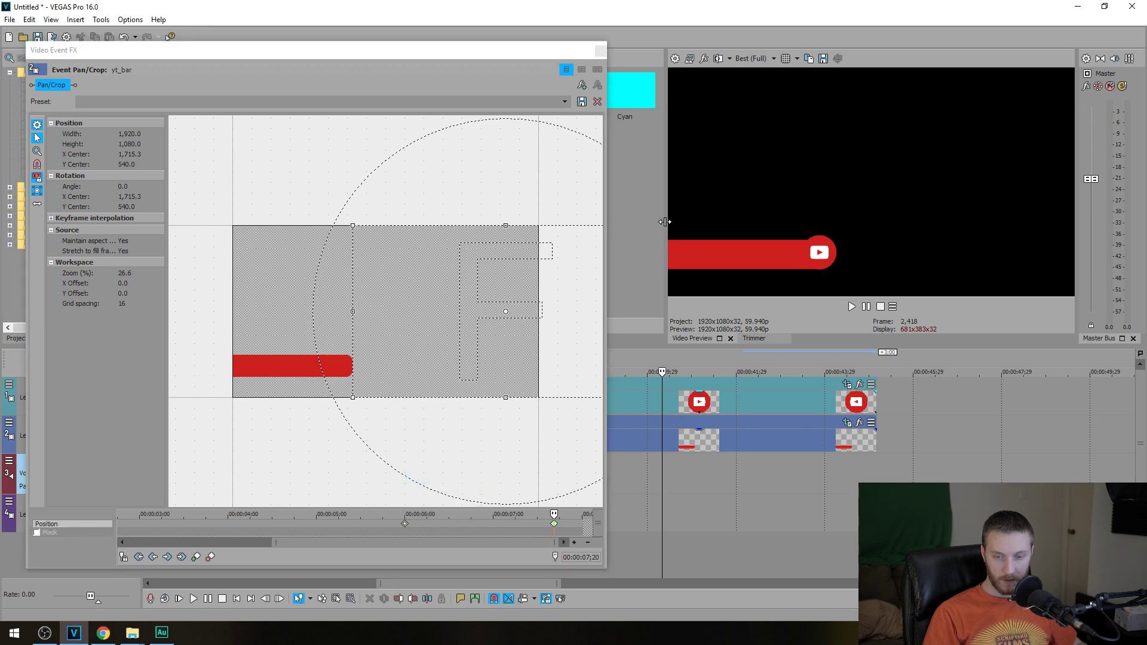
pyautogui.click(600, 50)
pyautogui.click(522, 468)
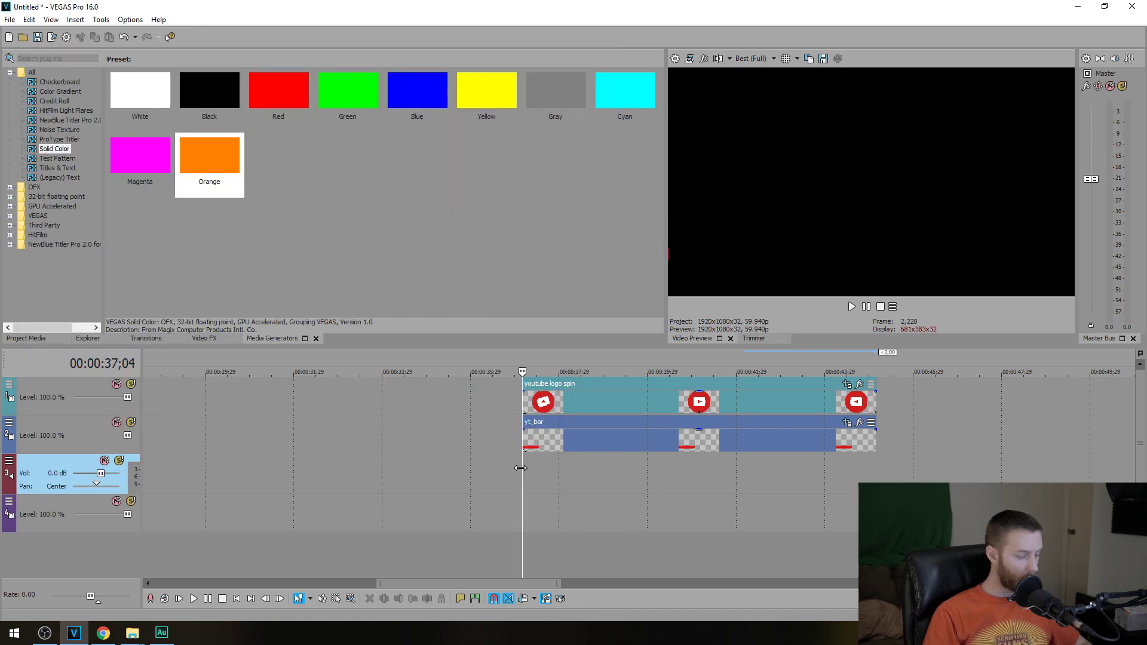
# Preview the animation and its ending roll-away.
pyautogui.press('space')
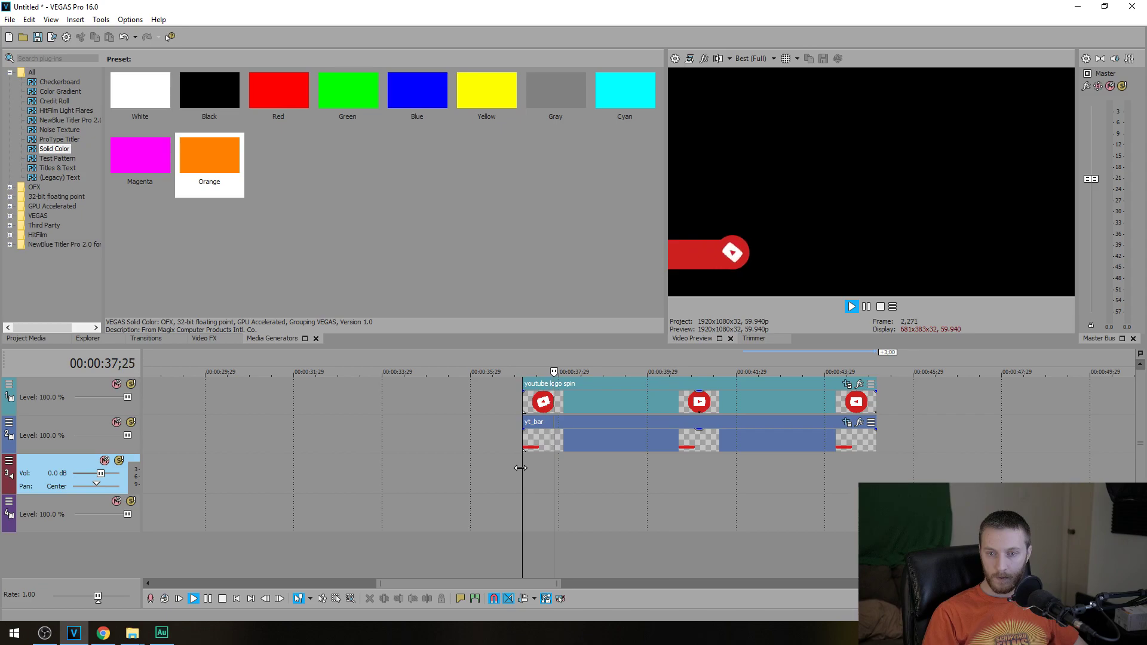
pyautogui.press('Return')
pyautogui.click(787, 474)
pyautogui.press('space')
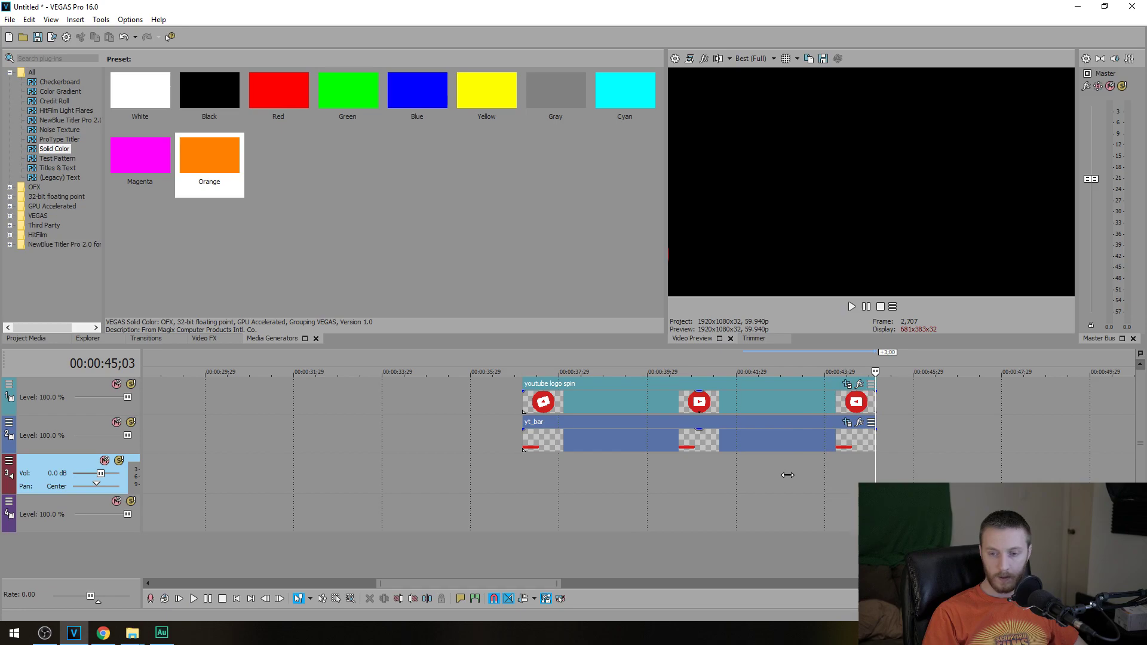
# Paste the bar's starting position onto its last keyframe so it ends at X 1,721.1.
pyautogui.click(847, 422)
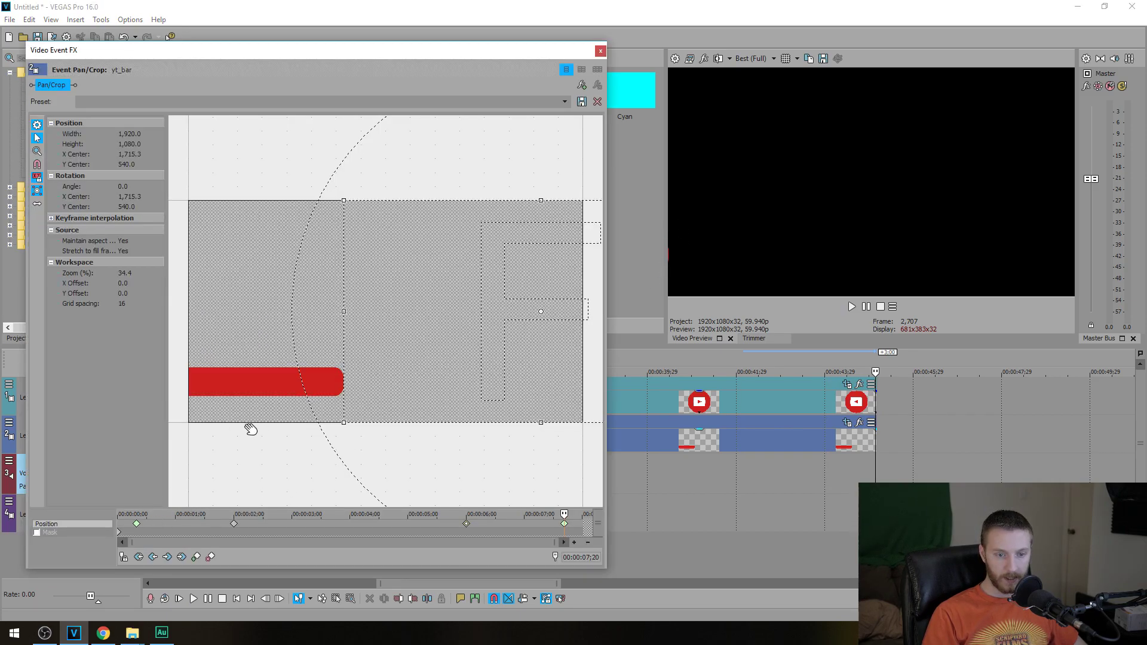
pyautogui.click(137, 526)
pyautogui.click(565, 524)
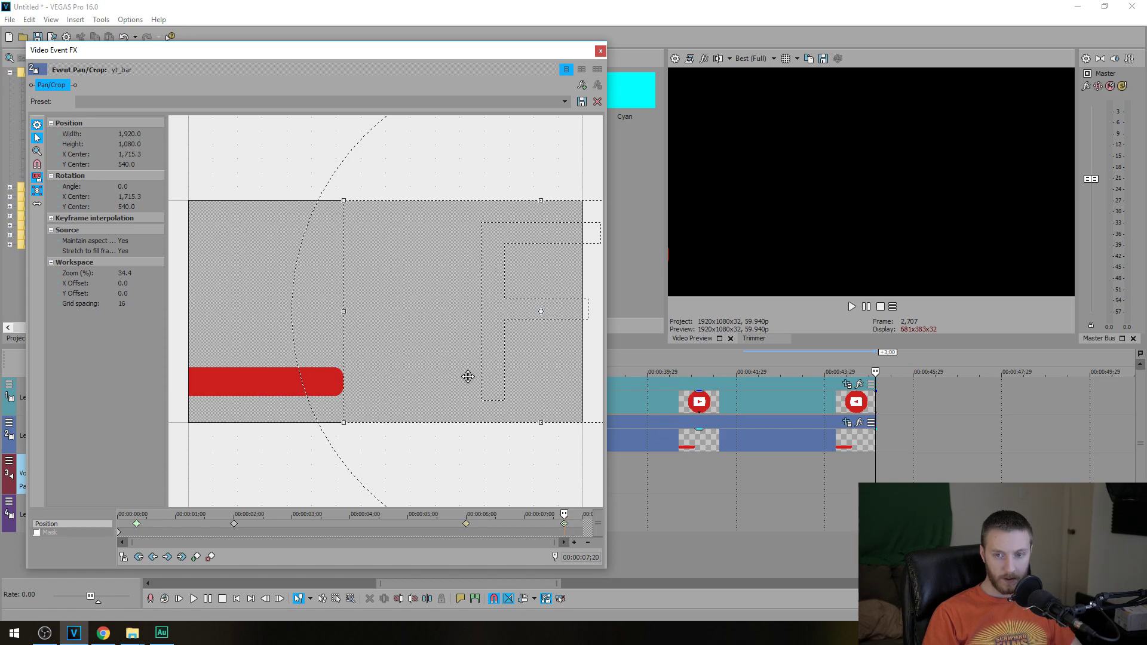
pyautogui.press('KP_6')
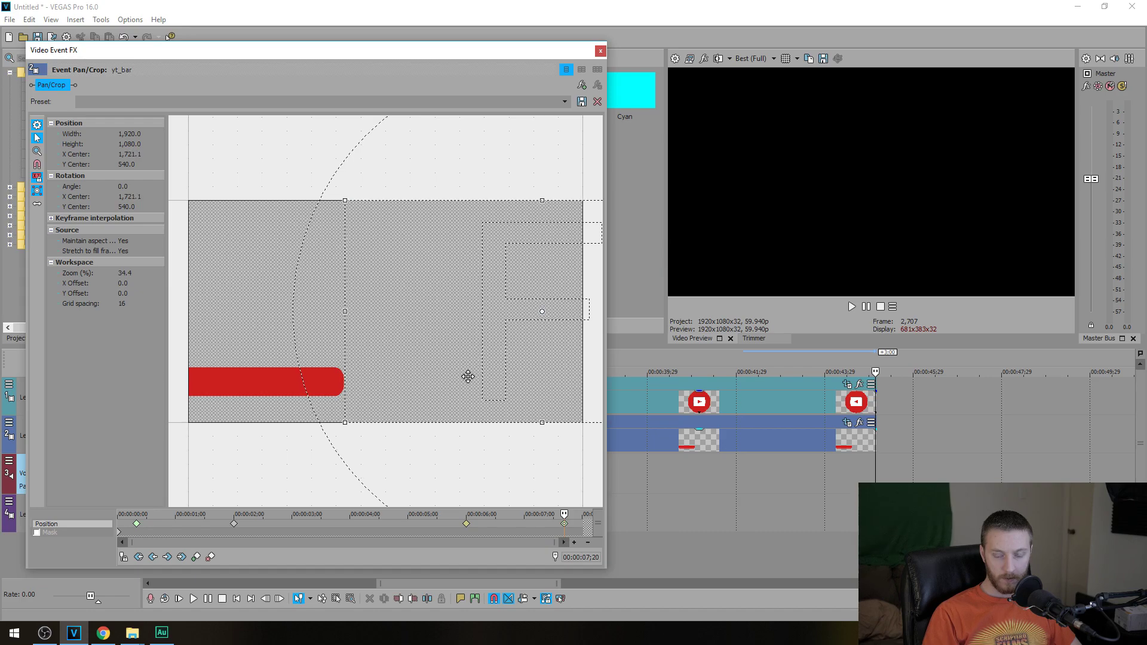
pyautogui.click(600, 51)
pyautogui.click(549, 372)
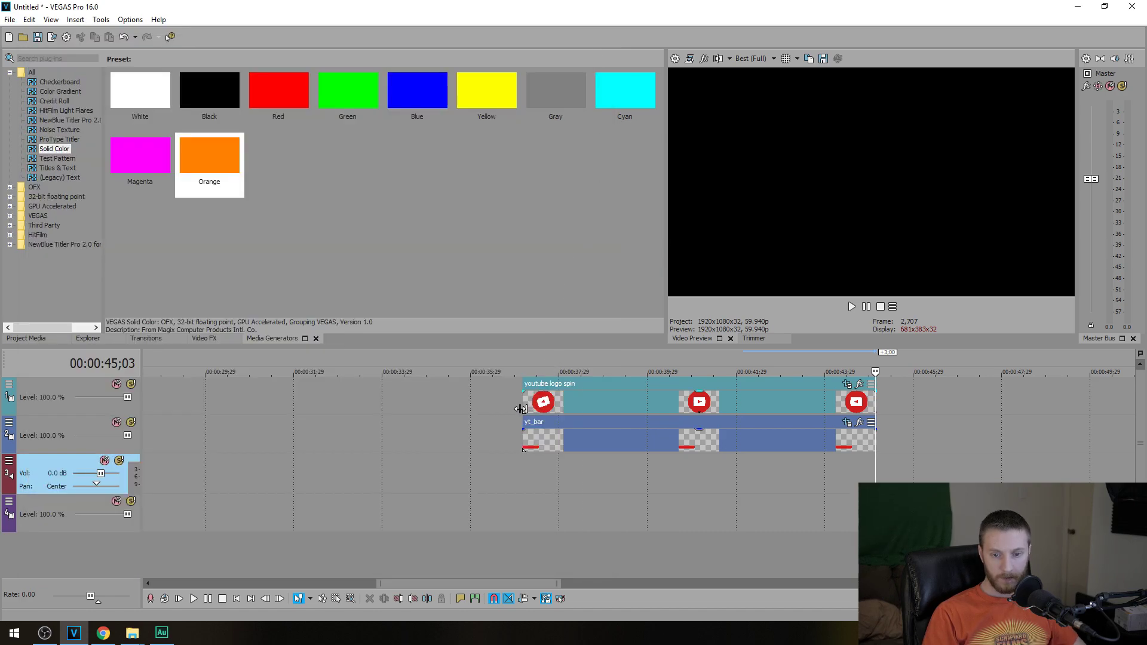
pyautogui.click(523, 402)
# After a preview, drag yt_bar down to the lower video track, leaving an empty track under the logo.
pyautogui.press('space')
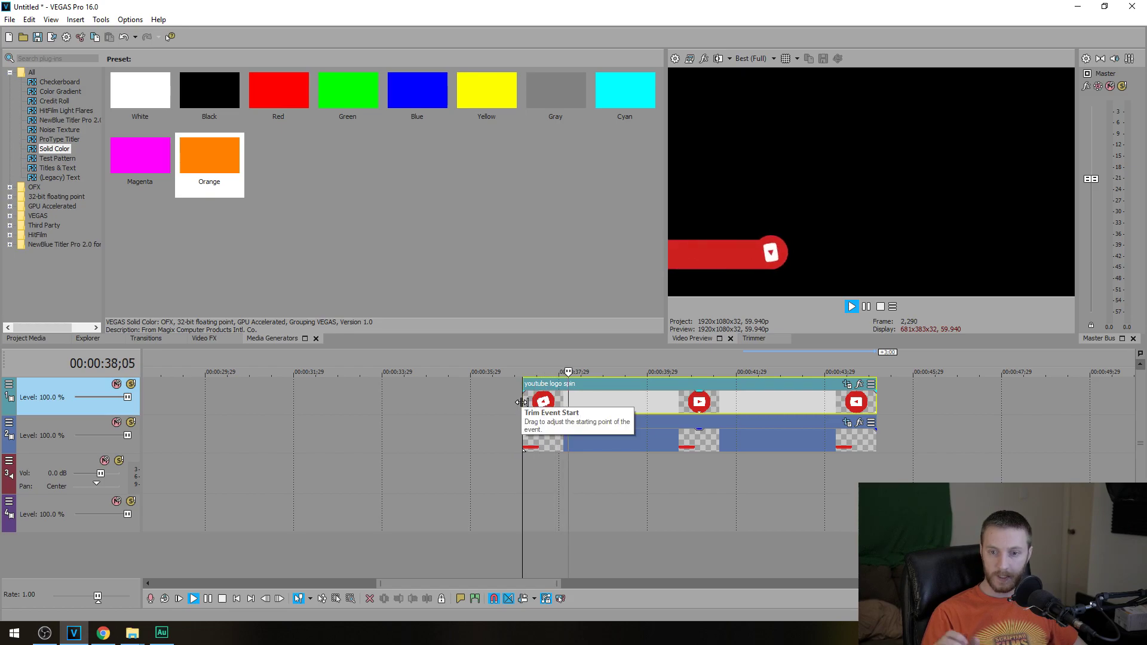
pyautogui.press('Return')
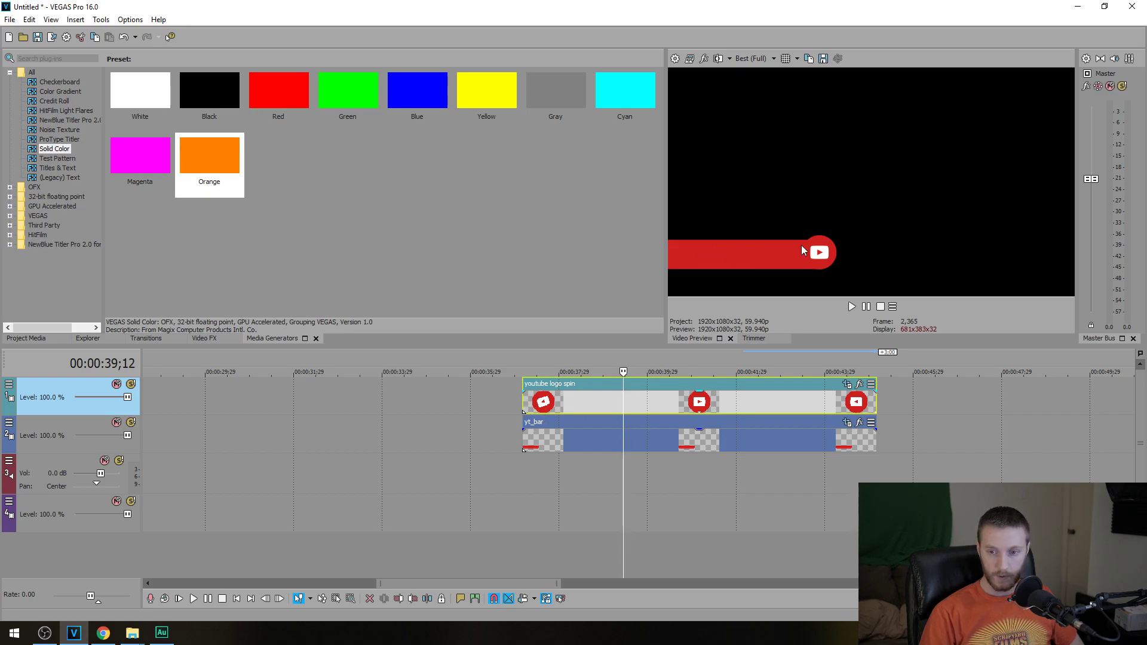
pyautogui.moveTo(570, 436); pyautogui.dragTo(565, 513)
pyautogui.click(525, 436)
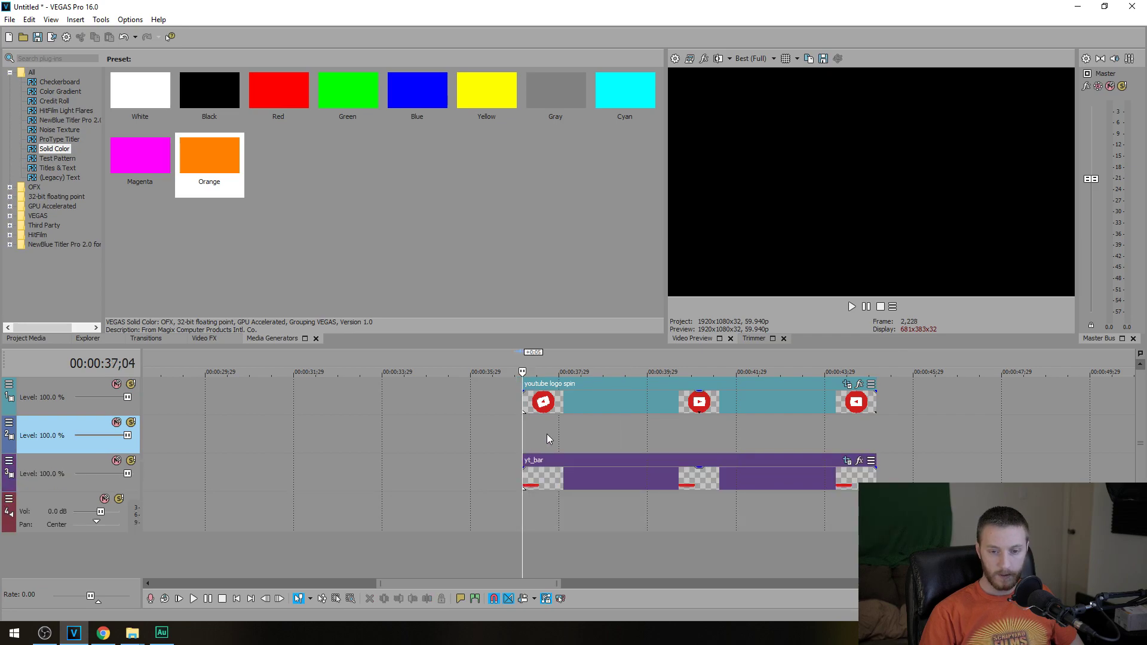
pyautogui.rightClick(547, 434)
# Add a (Legacy) Text Default Text event to track 2, trimmed to match the other events.
pyautogui.click(60, 177)
pyautogui.moveTo(140, 89); pyautogui.dragTo(523, 432)
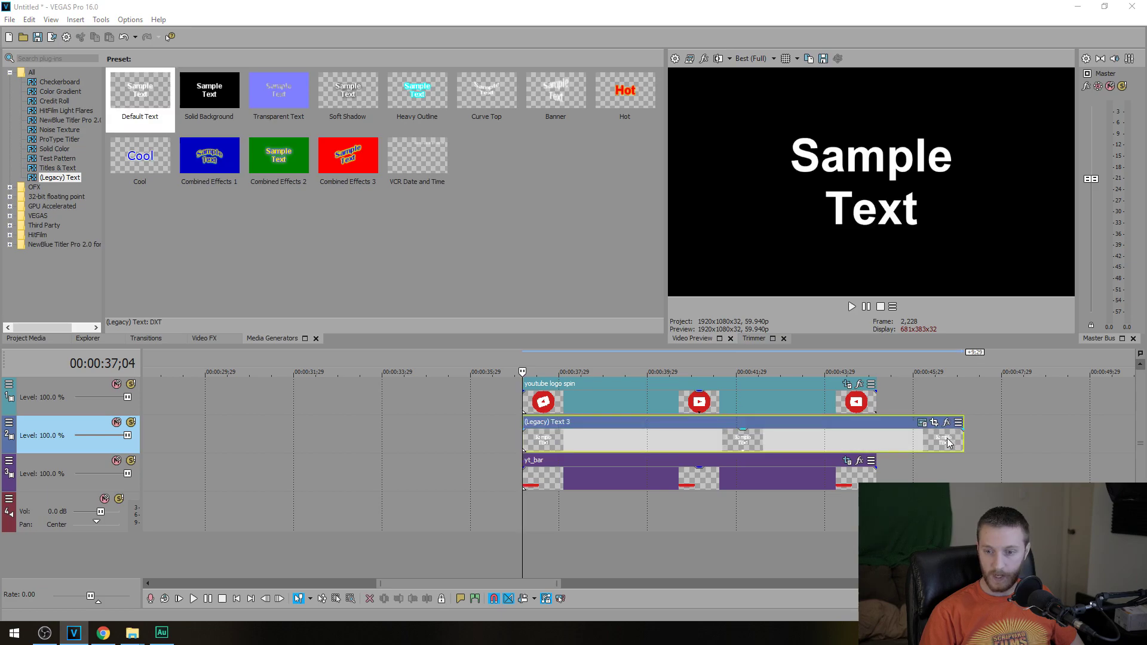
pyautogui.moveTo(963, 445); pyautogui.dragTo(878, 442)
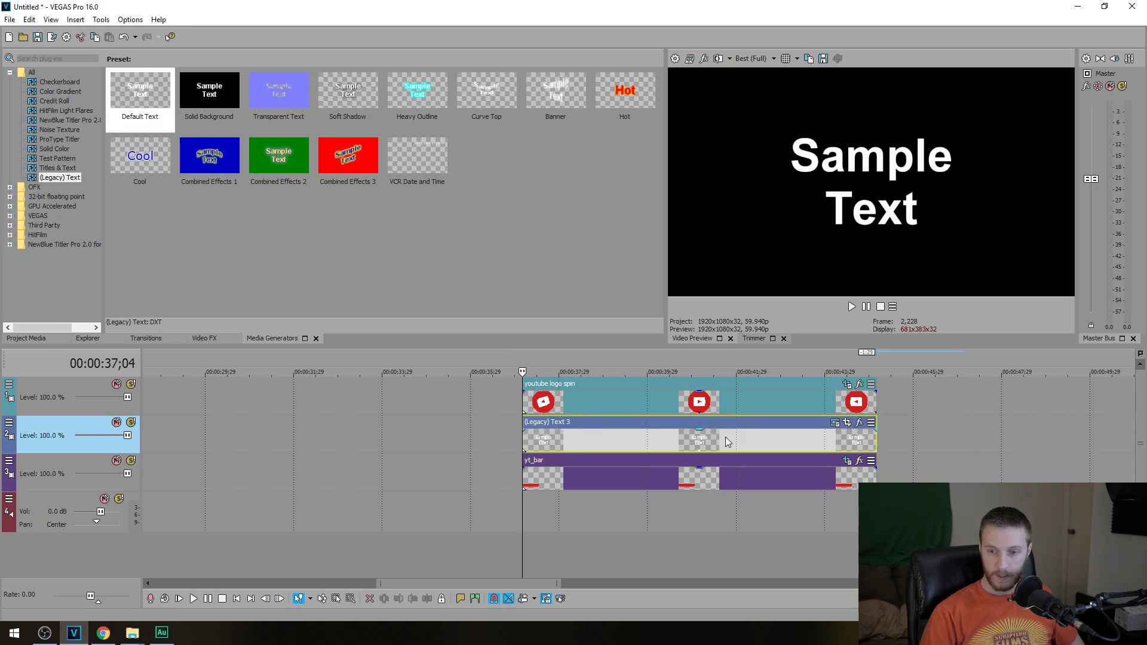
# At 40;06, change the text event's title to 'Josh' in its generator settings.
pyautogui.click(651, 444)
pyautogui.click(659, 446)
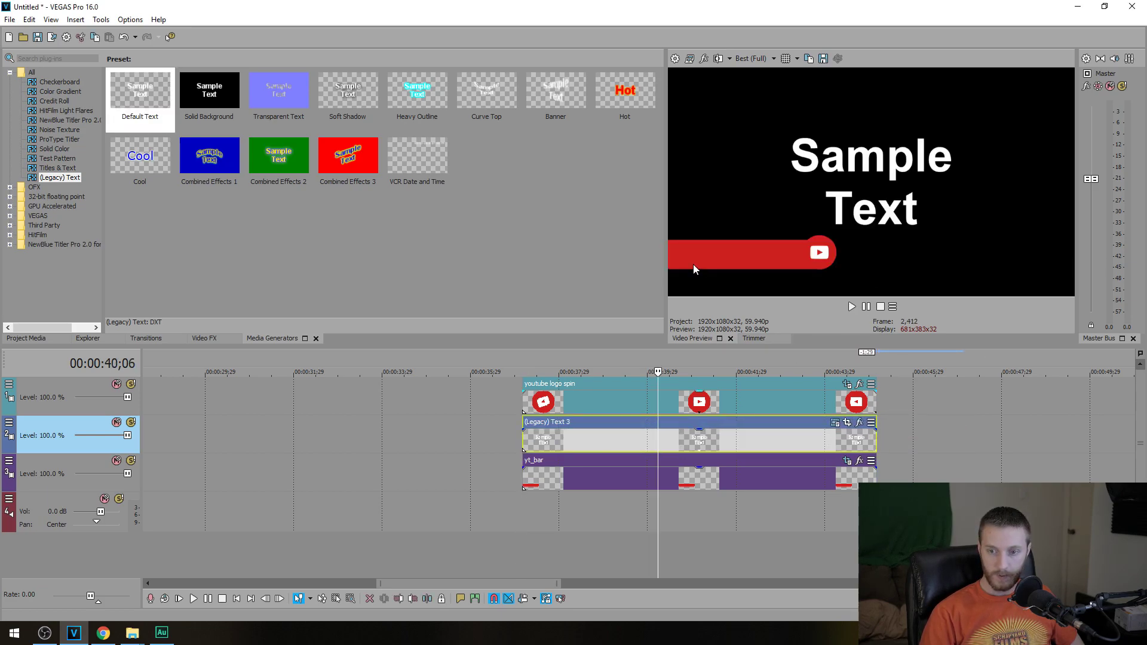
pyautogui.click(834, 423)
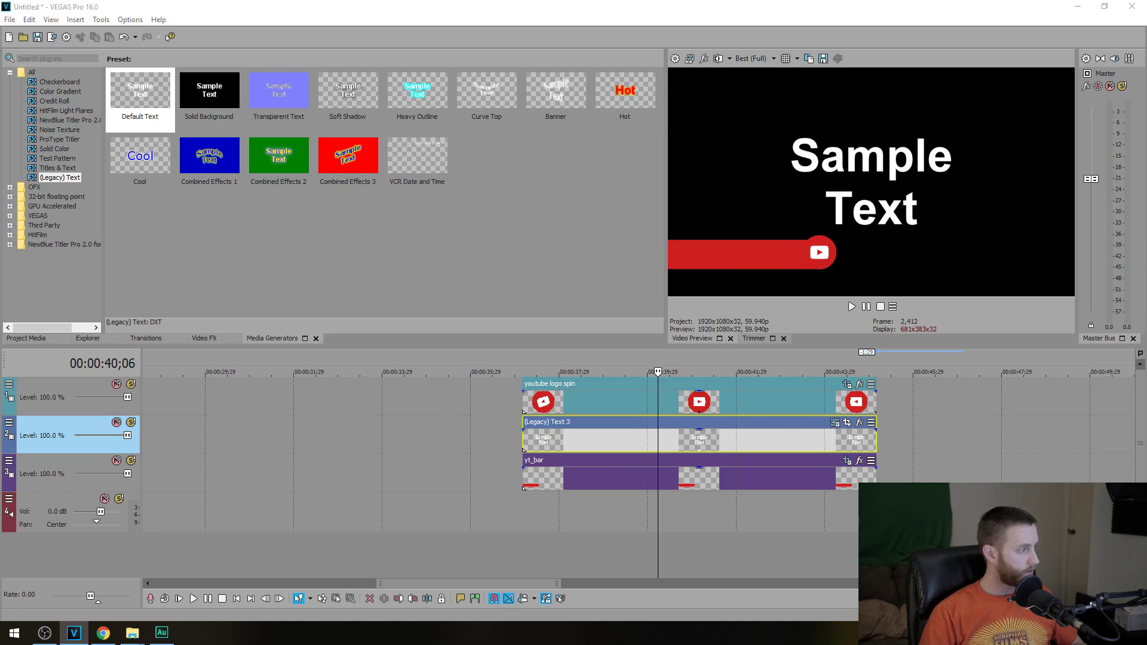
pyautogui.write('Josh')
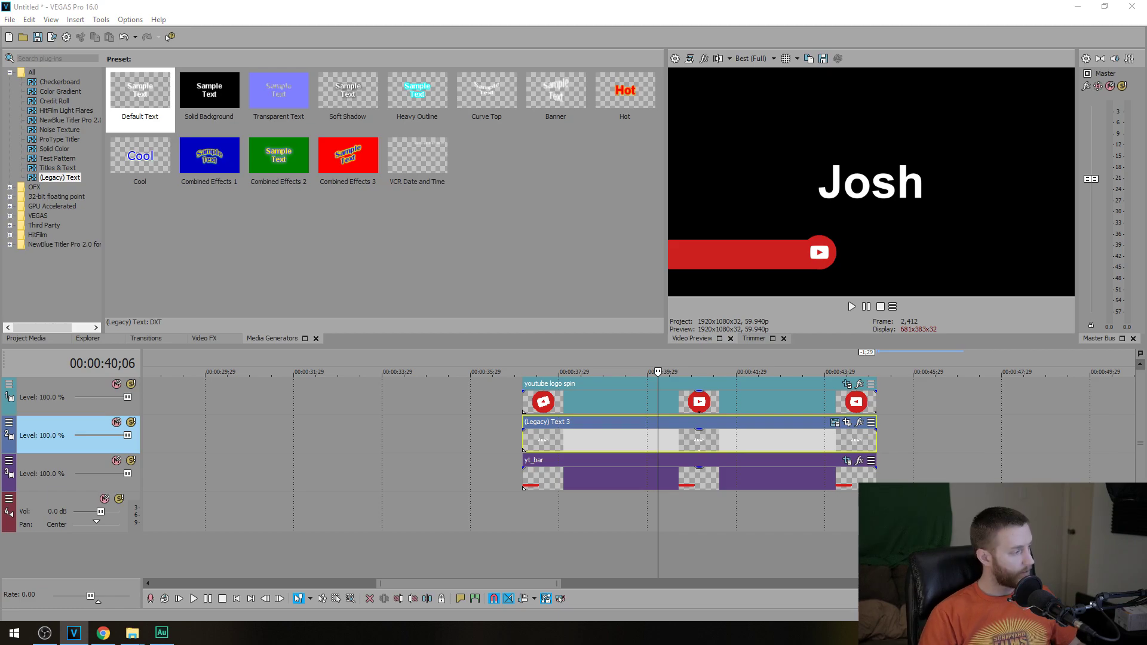
pyautogui.moveTo(3, 185); pyautogui.dragTo(254, 77)
pyautogui.hotkey('ctrl', 'a')
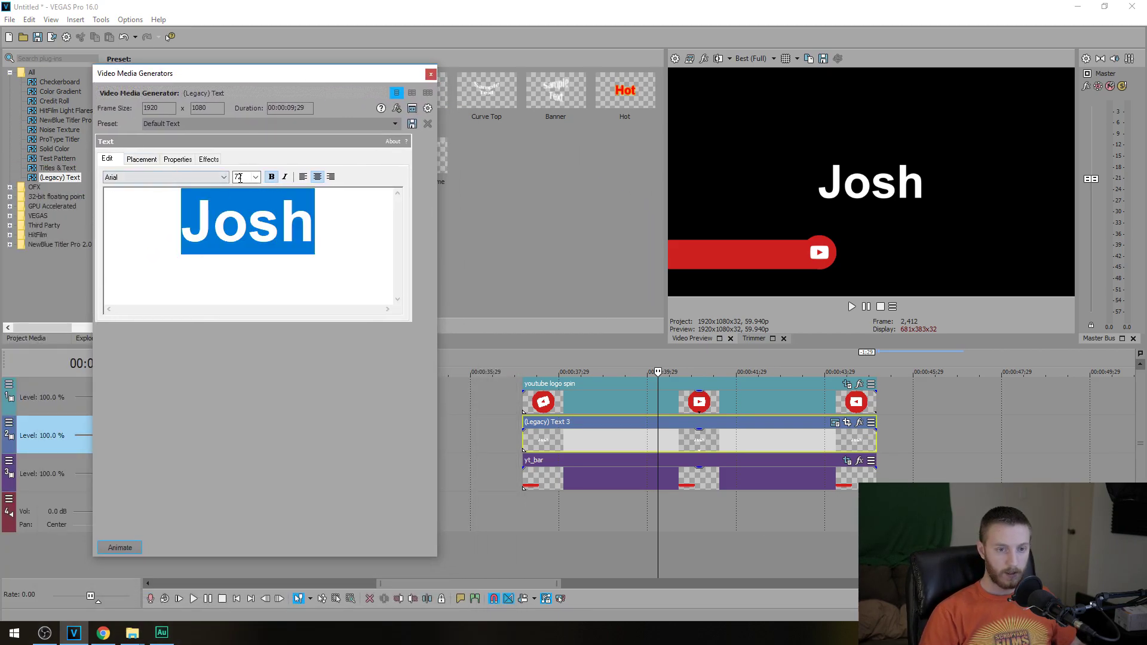
# Set the Josh title to size 24 and place it on the red bar at the lower left.
pyautogui.scroll(5, 240, 178)
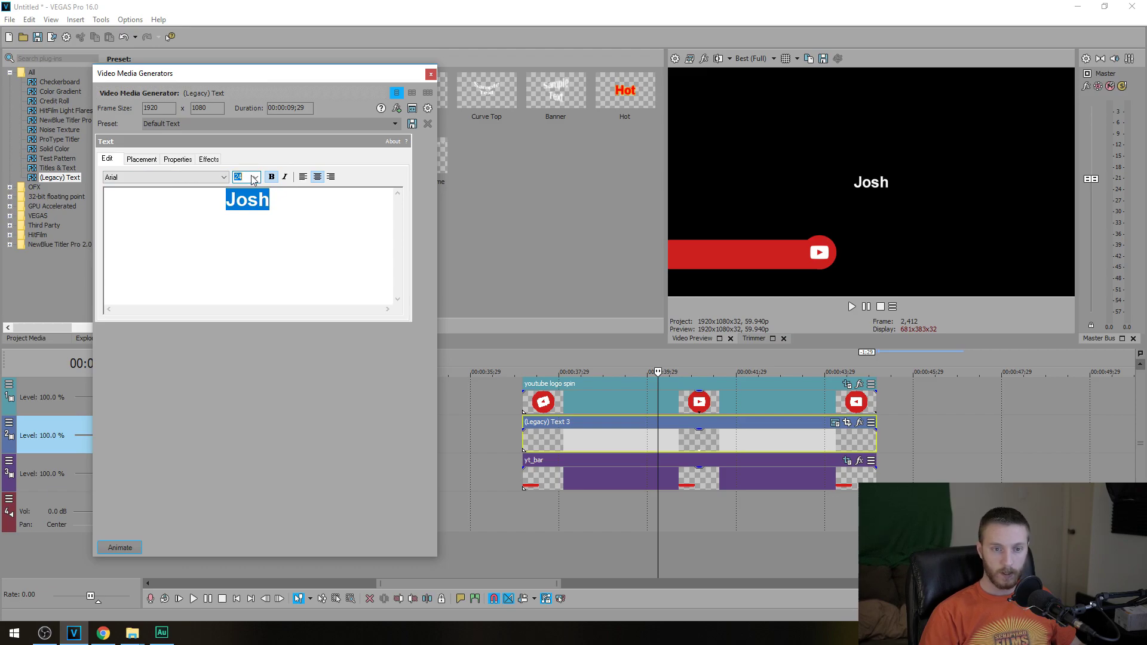
pyautogui.click(144, 158)
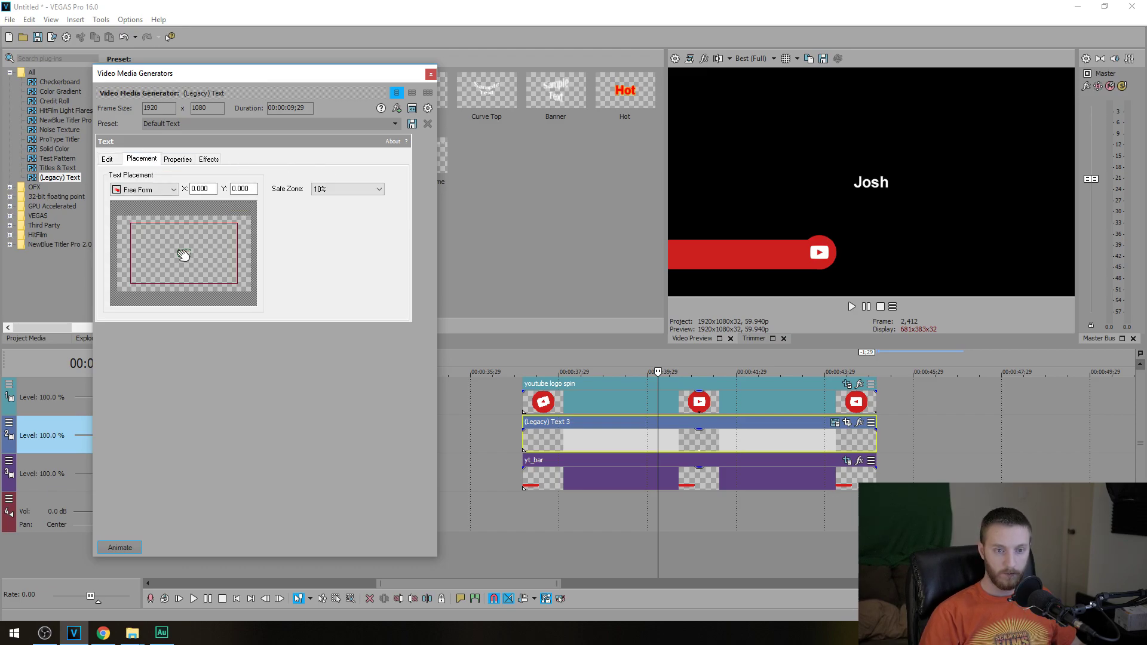
pyautogui.moveTo(184, 255); pyautogui.dragTo(144, 283)
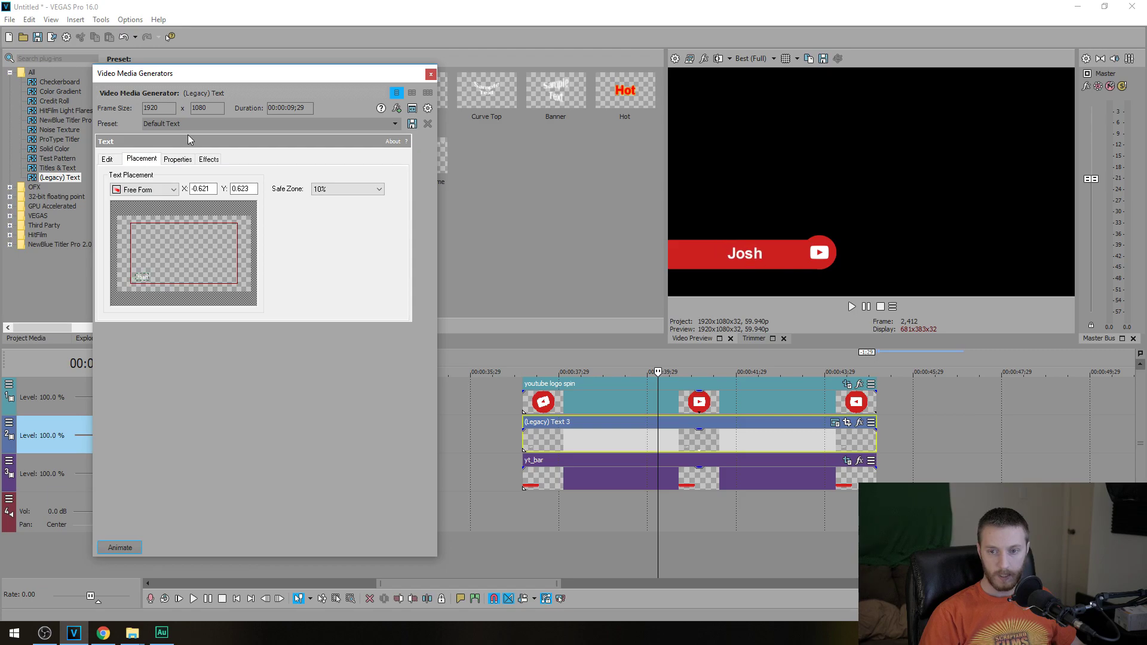
pyautogui.click(431, 73)
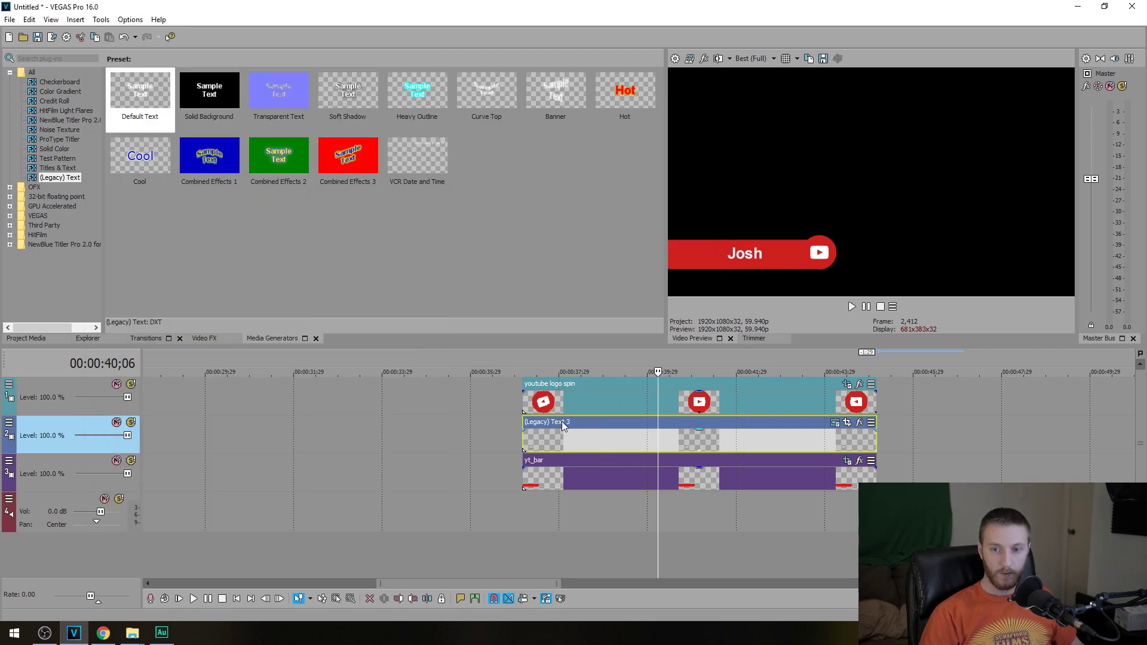
# Apply the Linear Wipe 'Right-Left, Hard Edge' preset to the start of the Text 3 event.
pyautogui.click(145, 339)
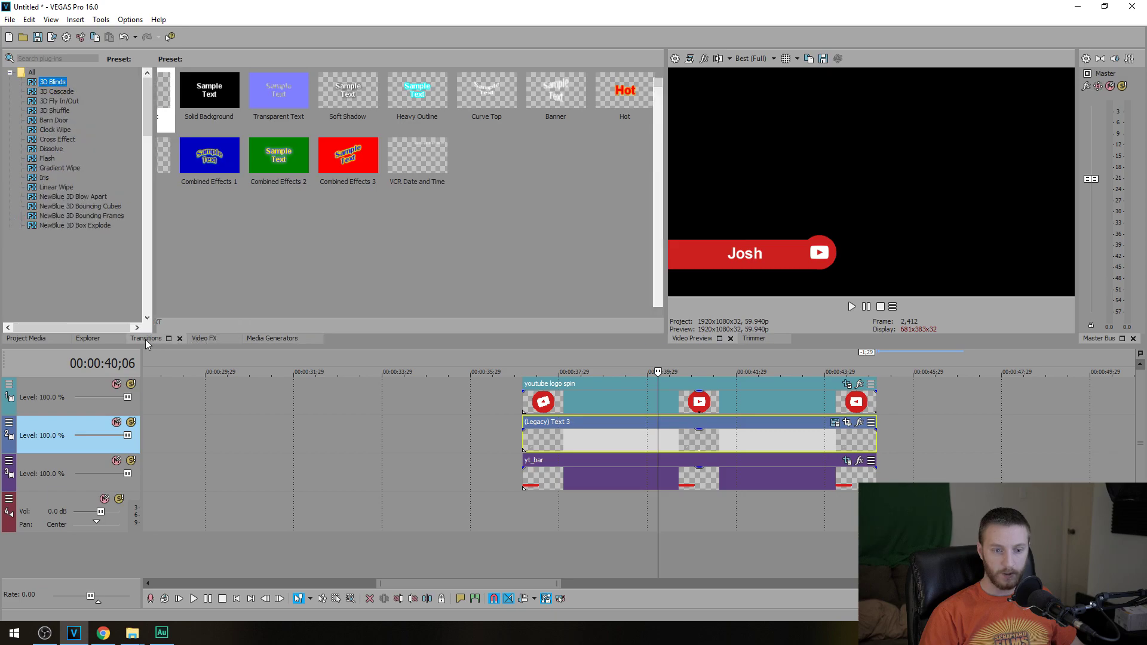
pyautogui.scroll(-5, 60, 229)
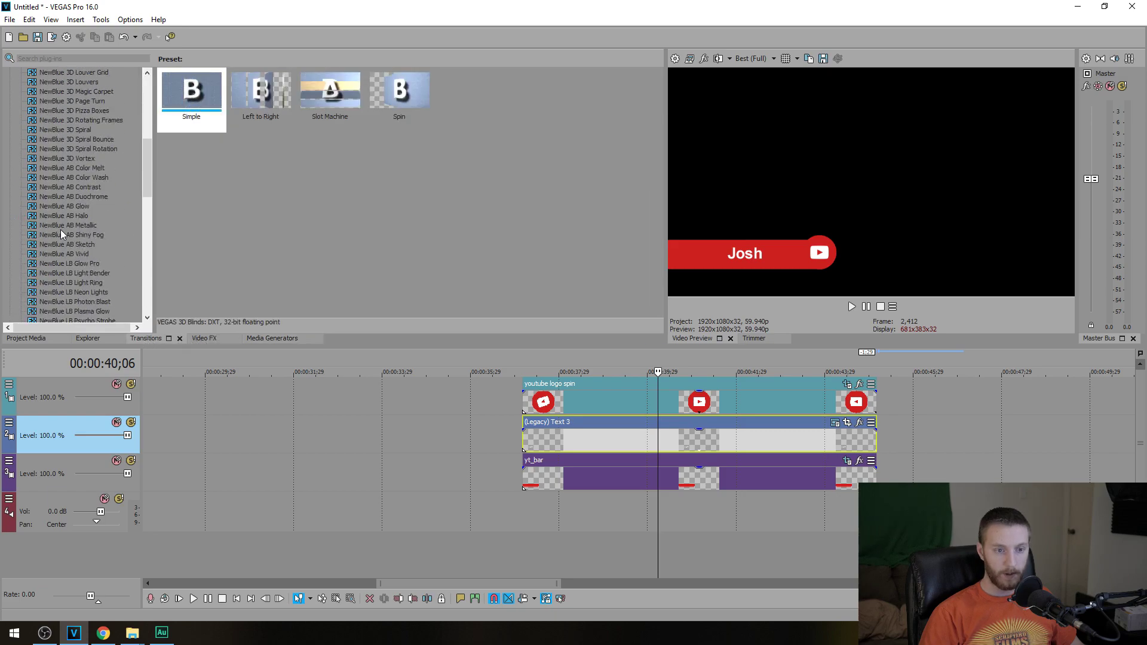
pyautogui.scroll(5, 60, 230)
pyautogui.click(59, 186)
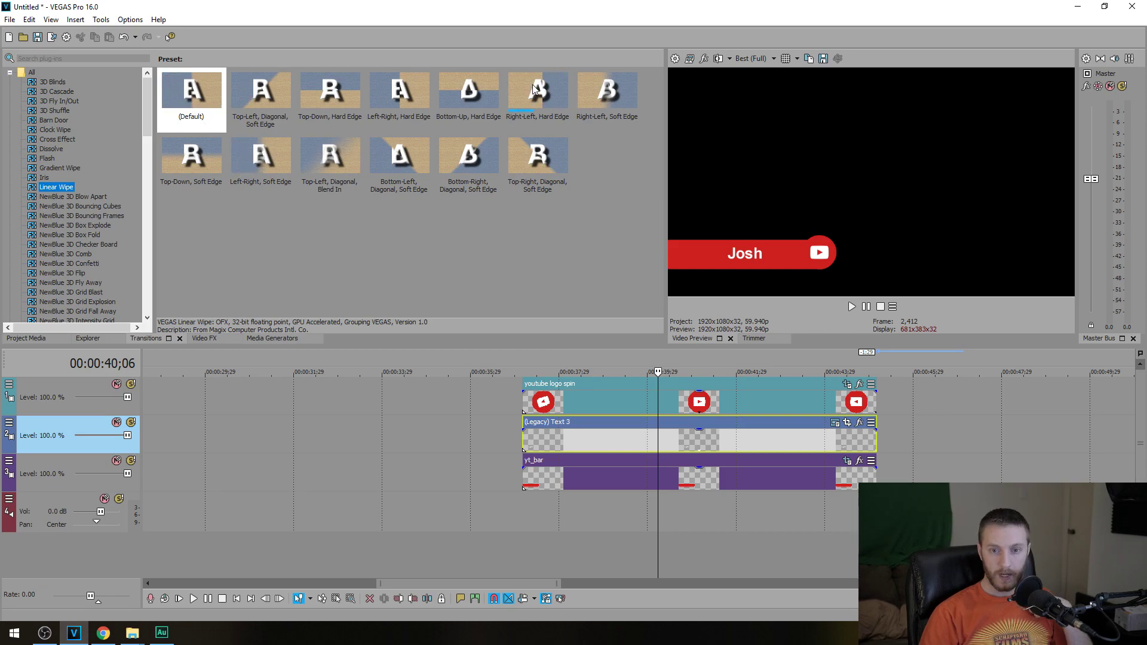
pyautogui.moveTo(536, 88); pyautogui.dragTo(525, 447)
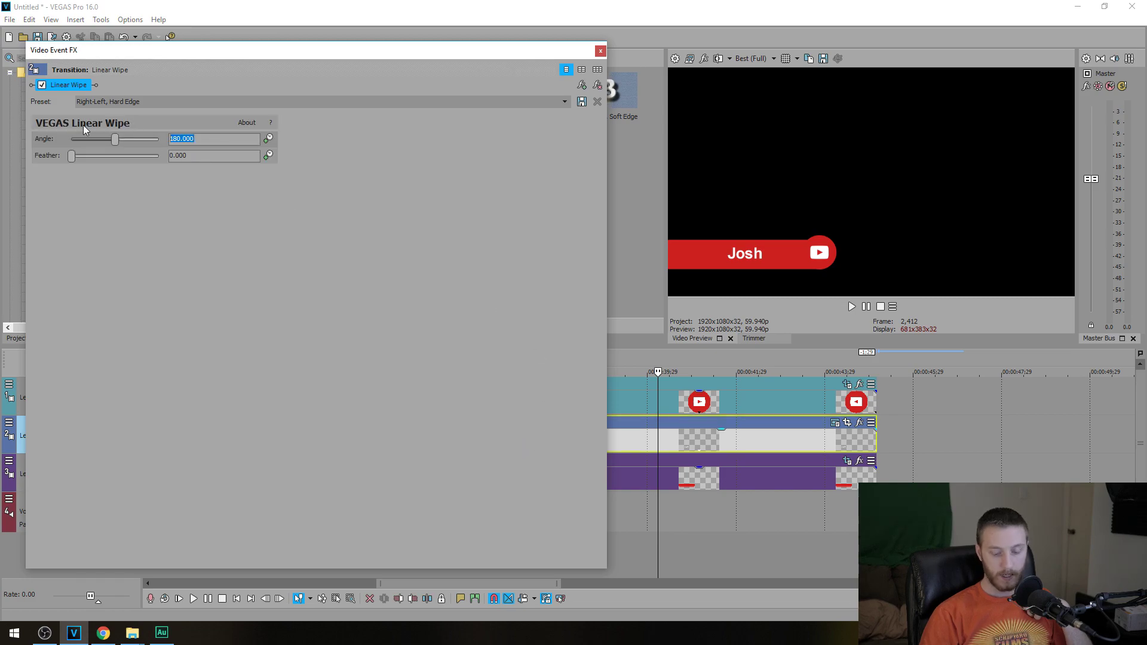
# Close the wipe settings and preview the name wipe in slow motion from the clips' start.
pyautogui.click(600, 51)
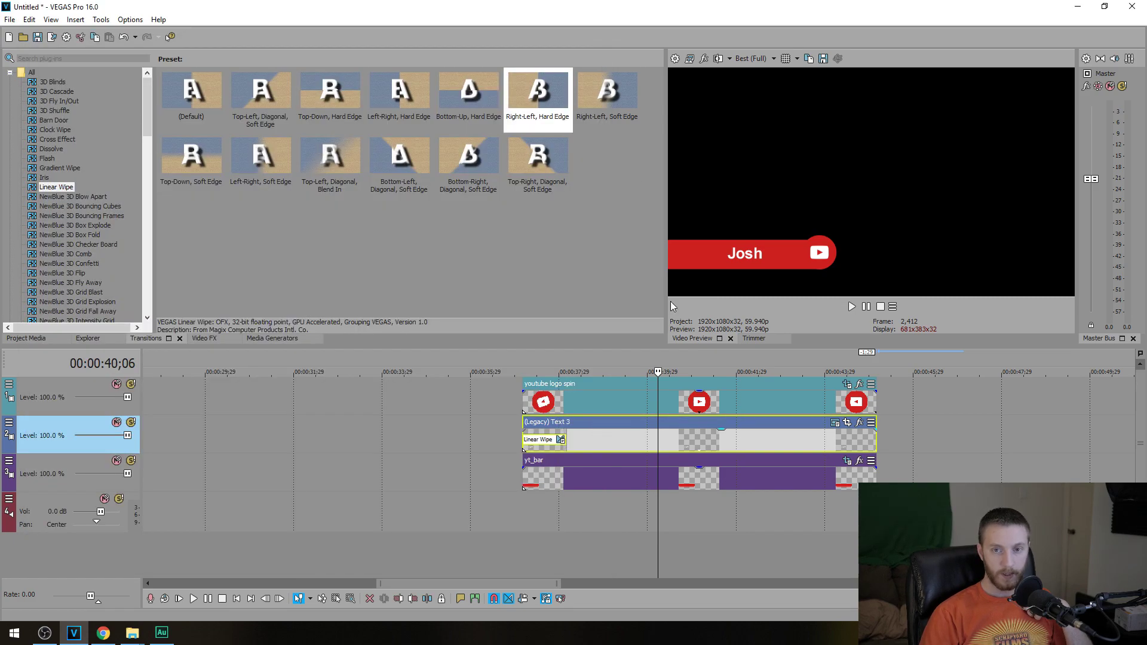
pyautogui.click(523, 439)
pyautogui.press('l')
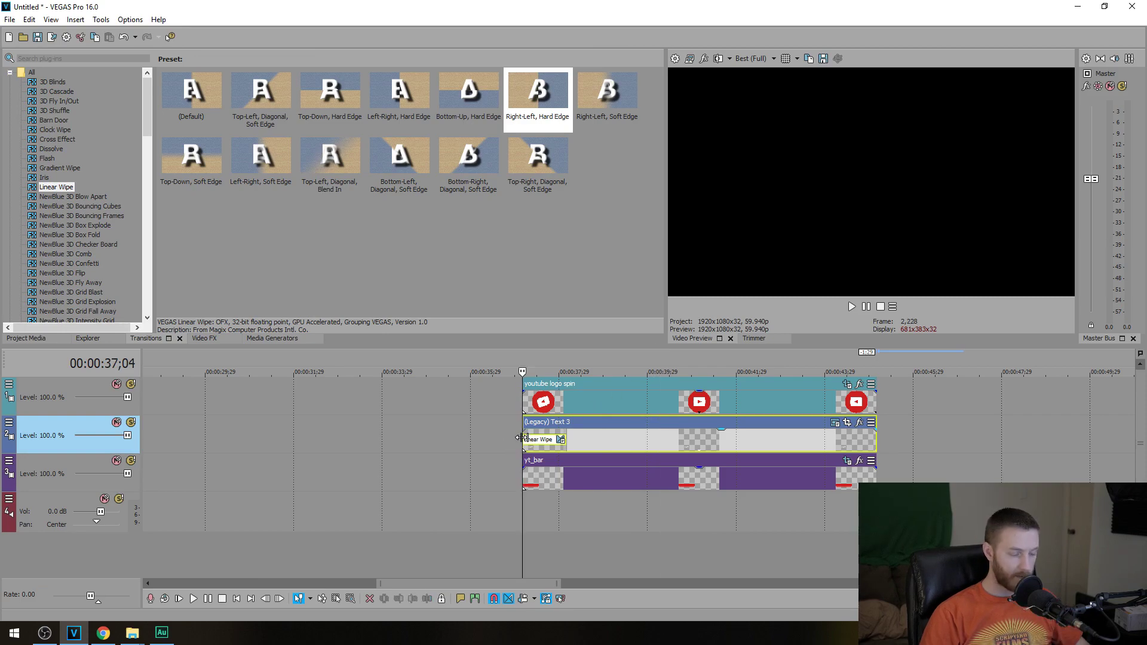
pyautogui.press('k')
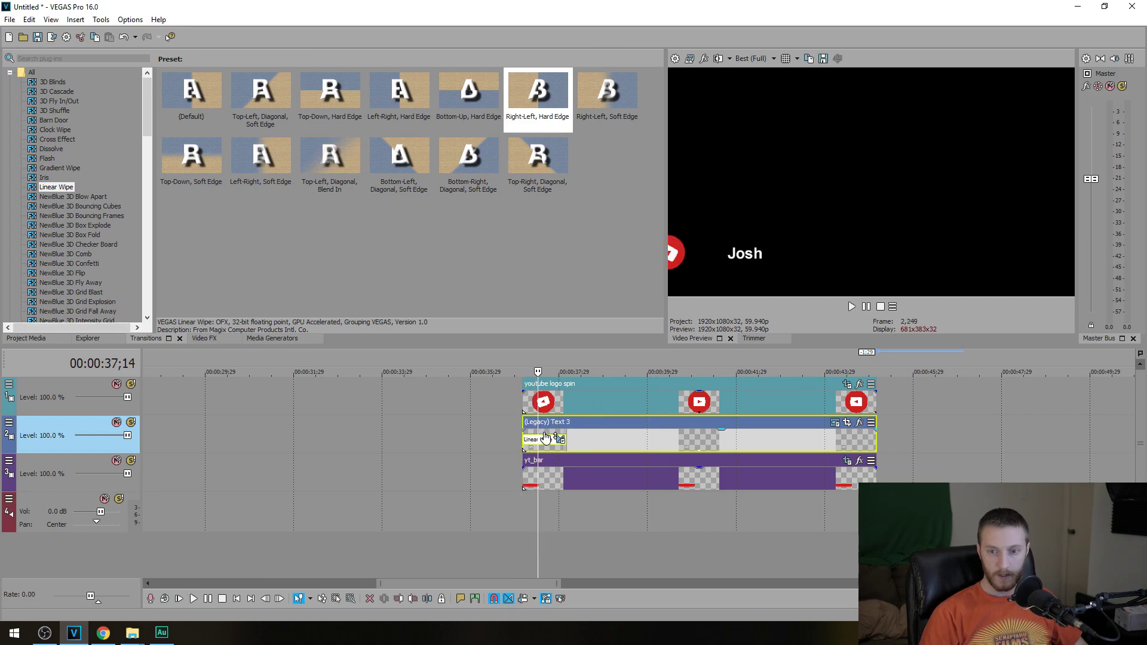
pyautogui.click(518, 440)
pyautogui.press('l')
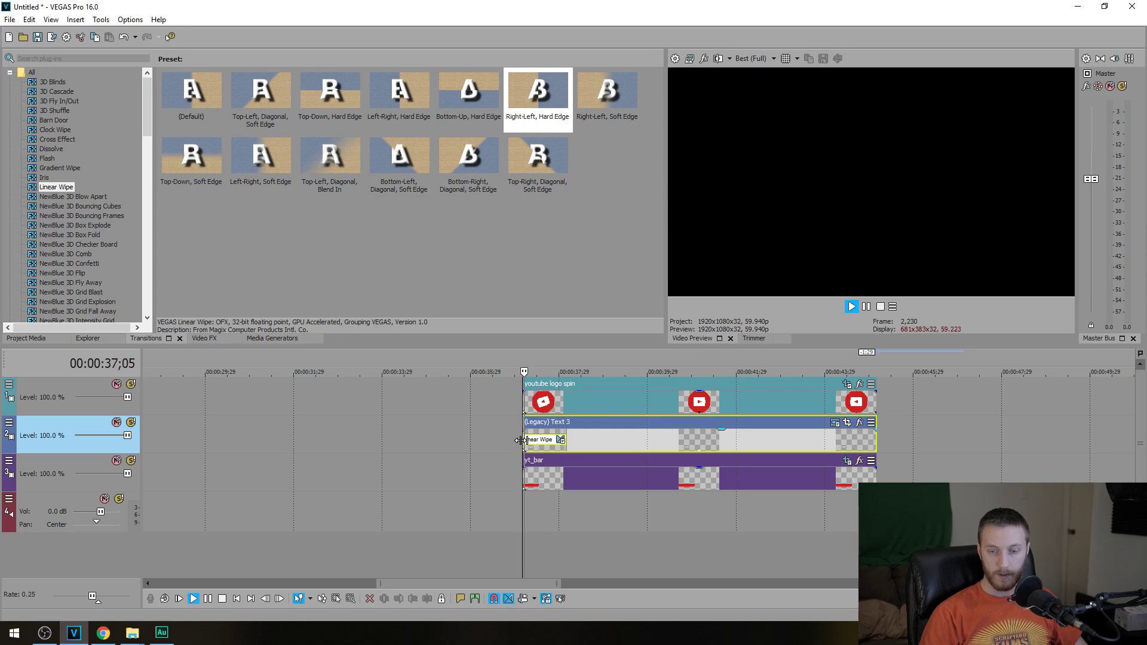
pyautogui.press('k')
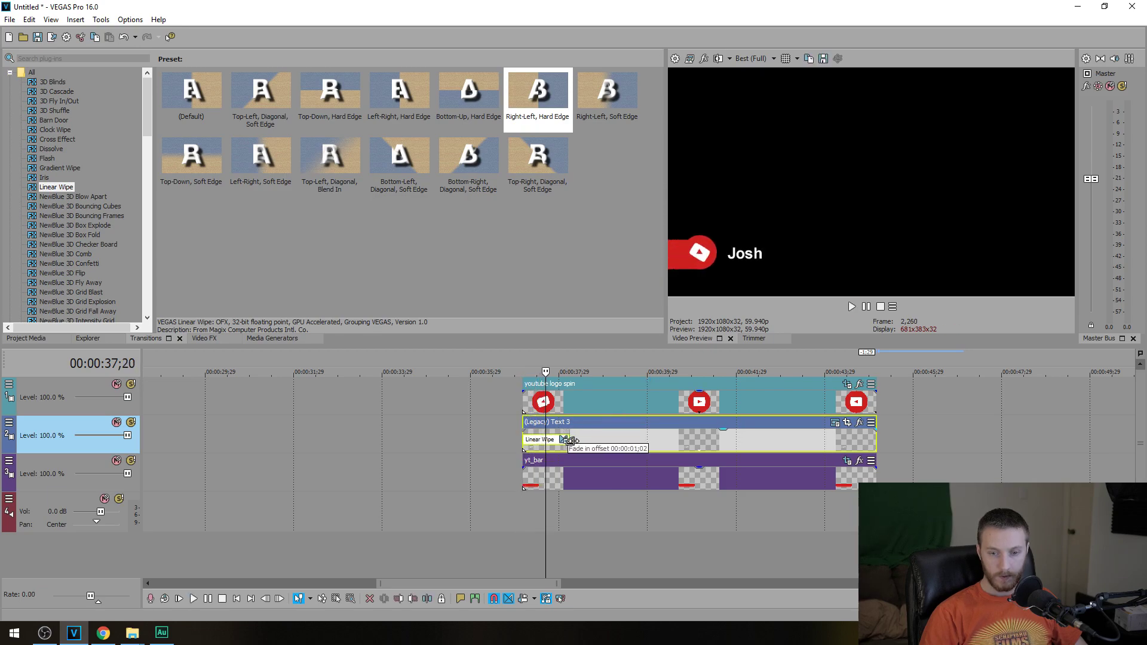
# Lengthen the opening wipe to about 2;23 and shift the text clip slightly later.
pyautogui.moveTo(566, 440); pyautogui.dragTo(643, 440)
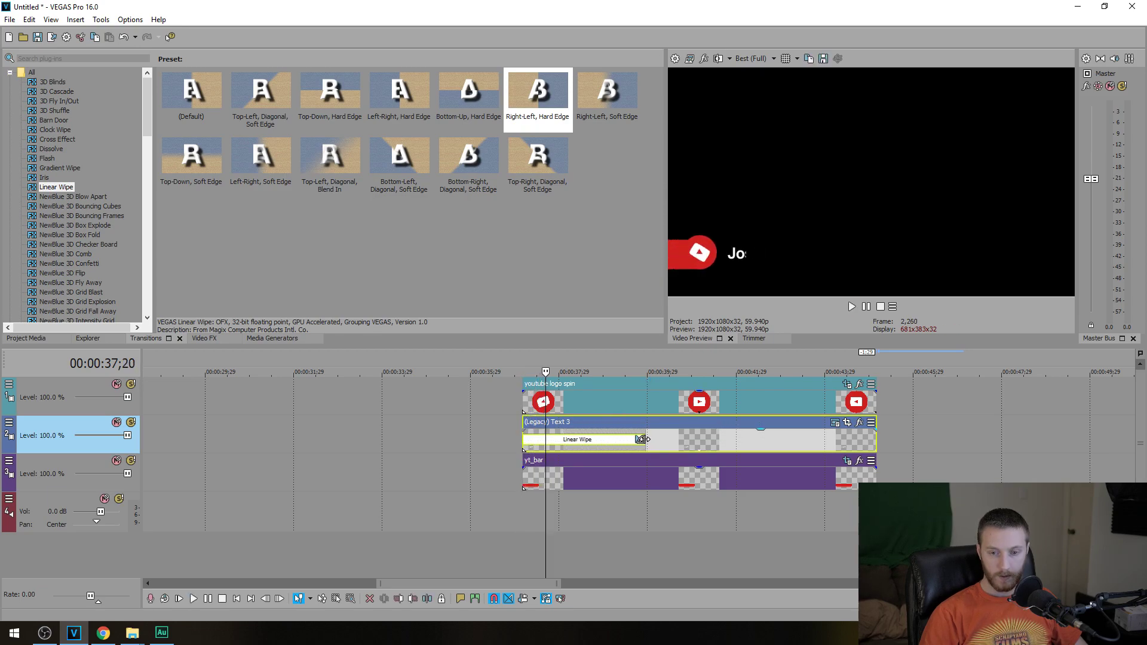
pyautogui.moveTo(689, 443); pyautogui.dragTo(714, 443)
pyautogui.press('l')
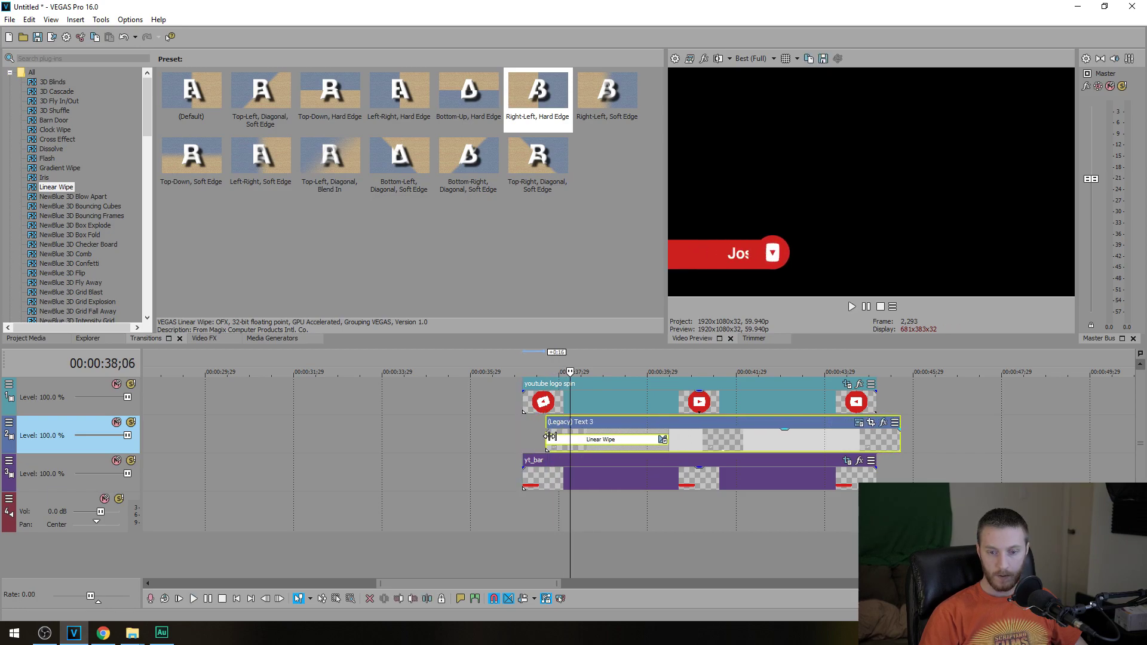
pyautogui.press('space')
pyautogui.click(533, 440)
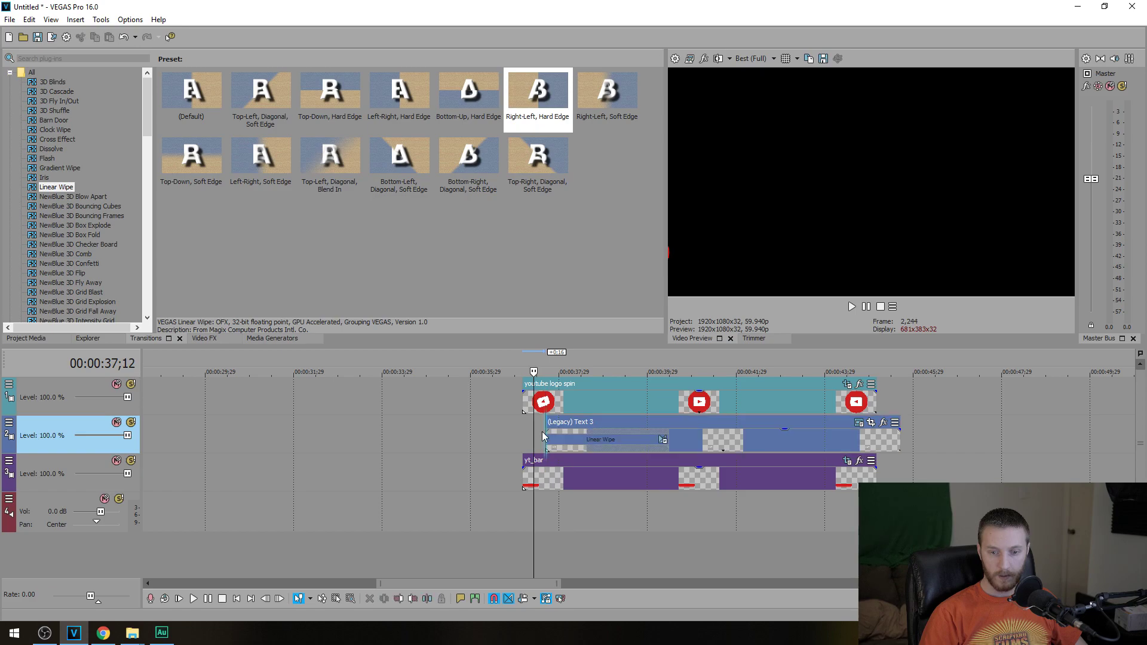
pyautogui.moveTo(701, 443); pyautogui.dragTo(692, 443)
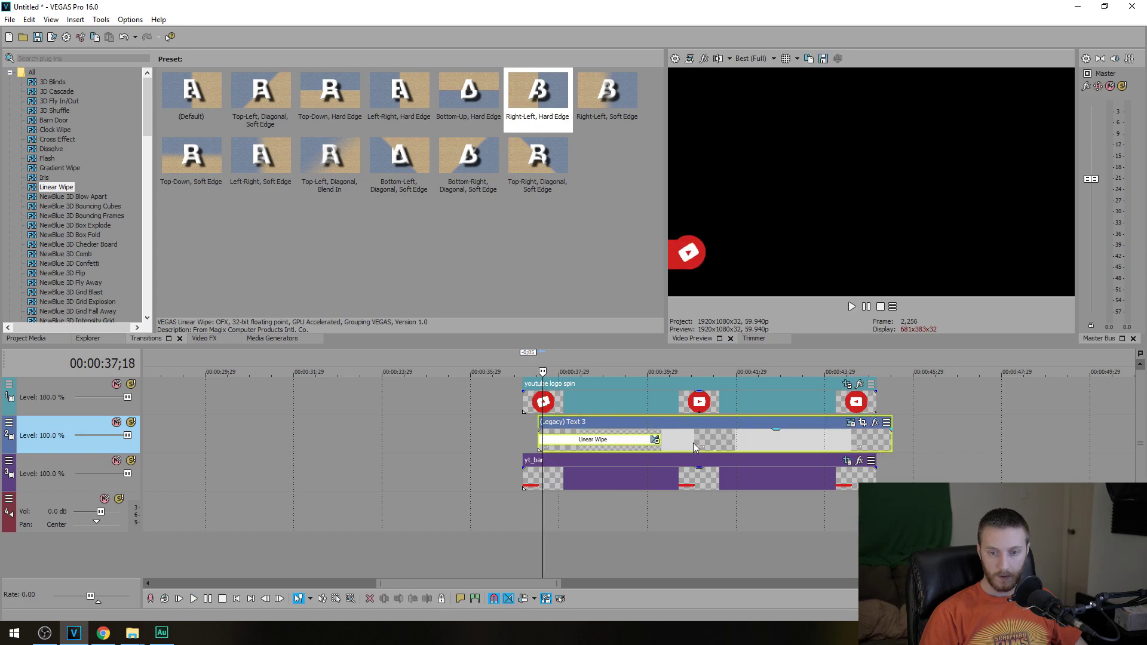
pyautogui.press('l')
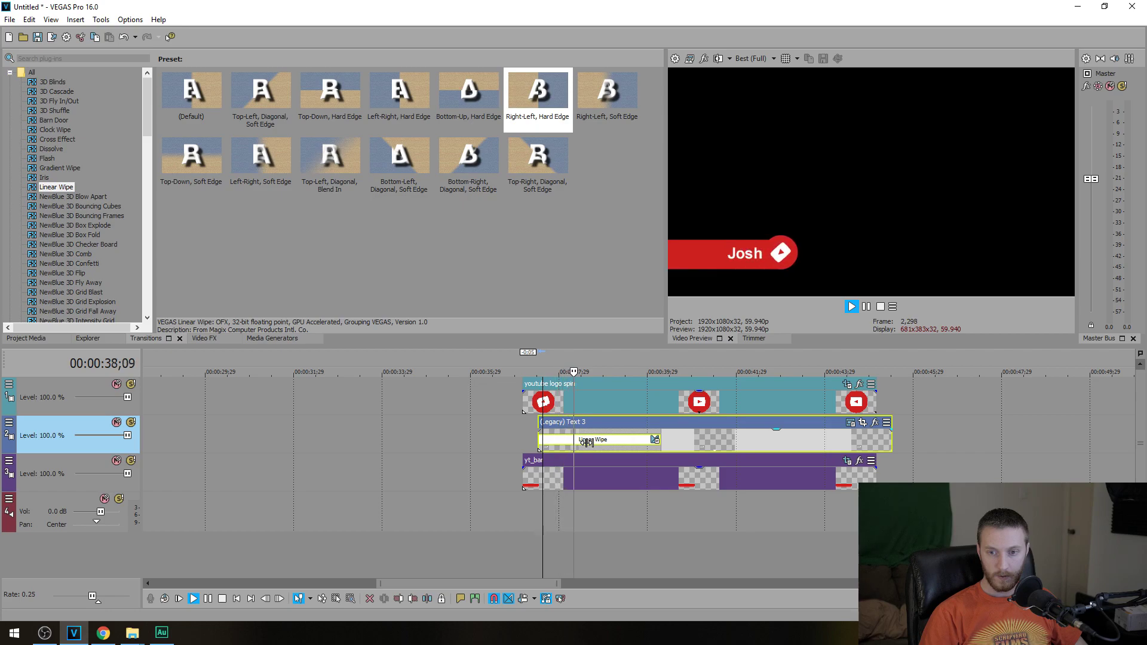
pyautogui.press('k')
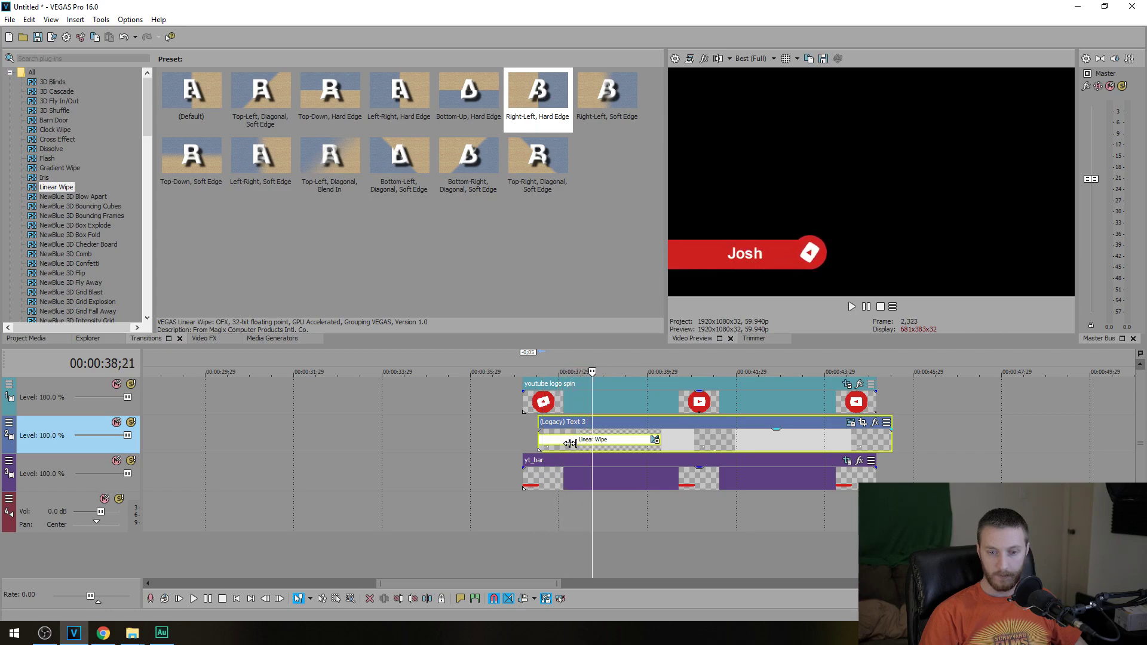
# Lower the youtube logo spin clip's opacity to 26% and preview the lower third.
pyautogui.click(740, 393)
pyautogui.moveTo(740, 392); pyautogui.dragTo(741, 409)
pyautogui.click(539, 443)
pyautogui.press('l')
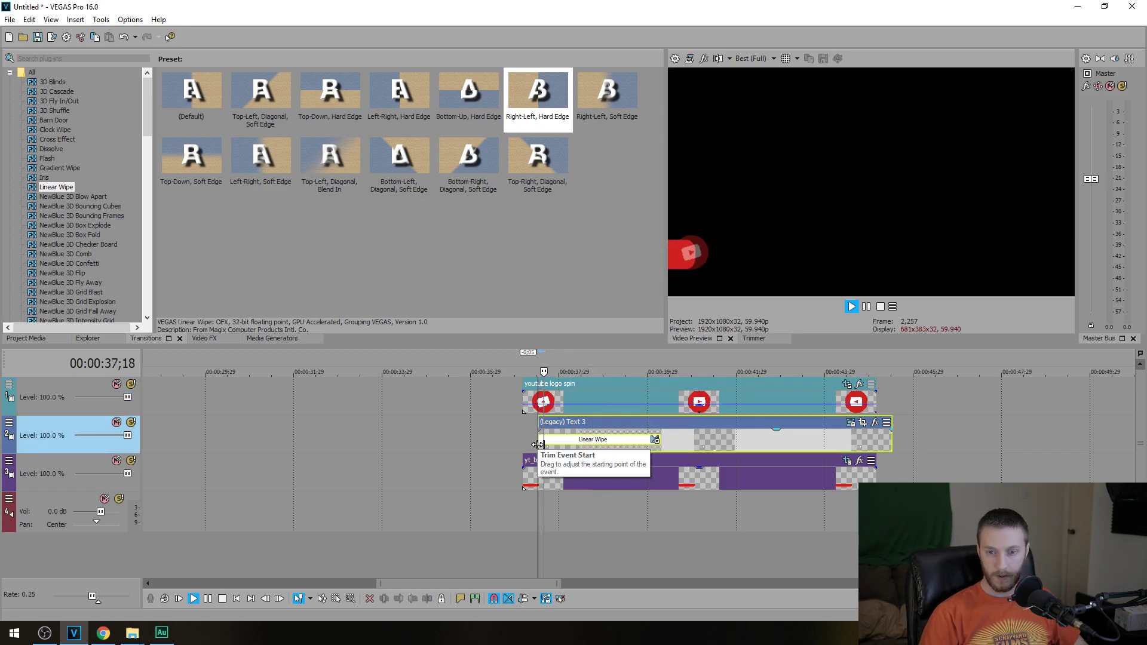
pyautogui.press('k')
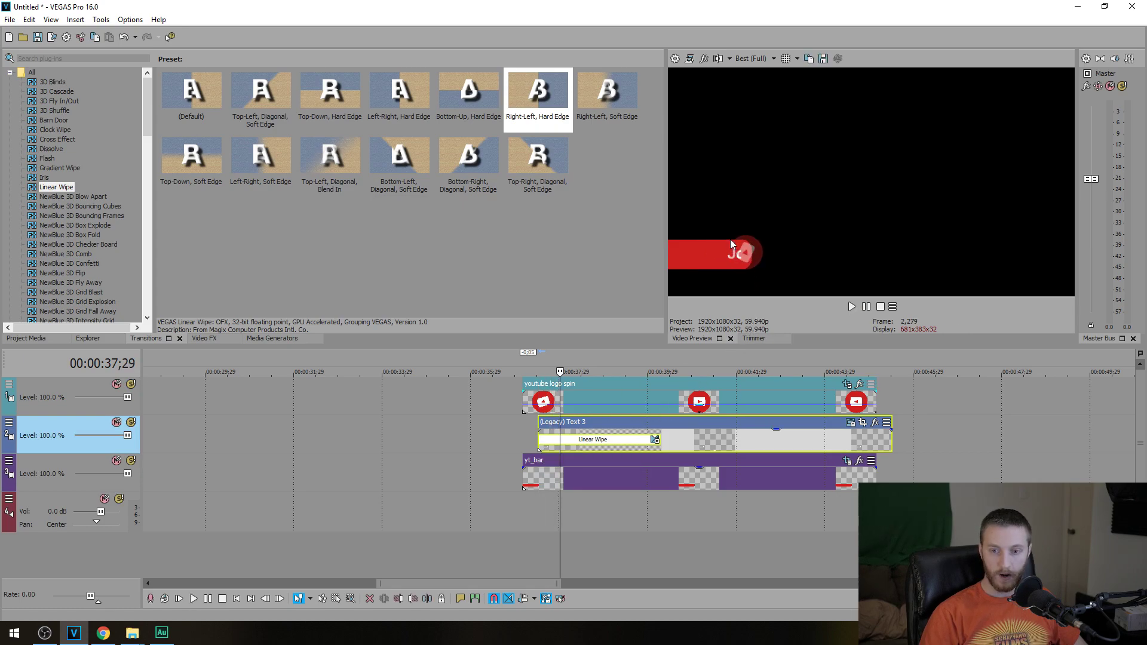
pyautogui.press('space')
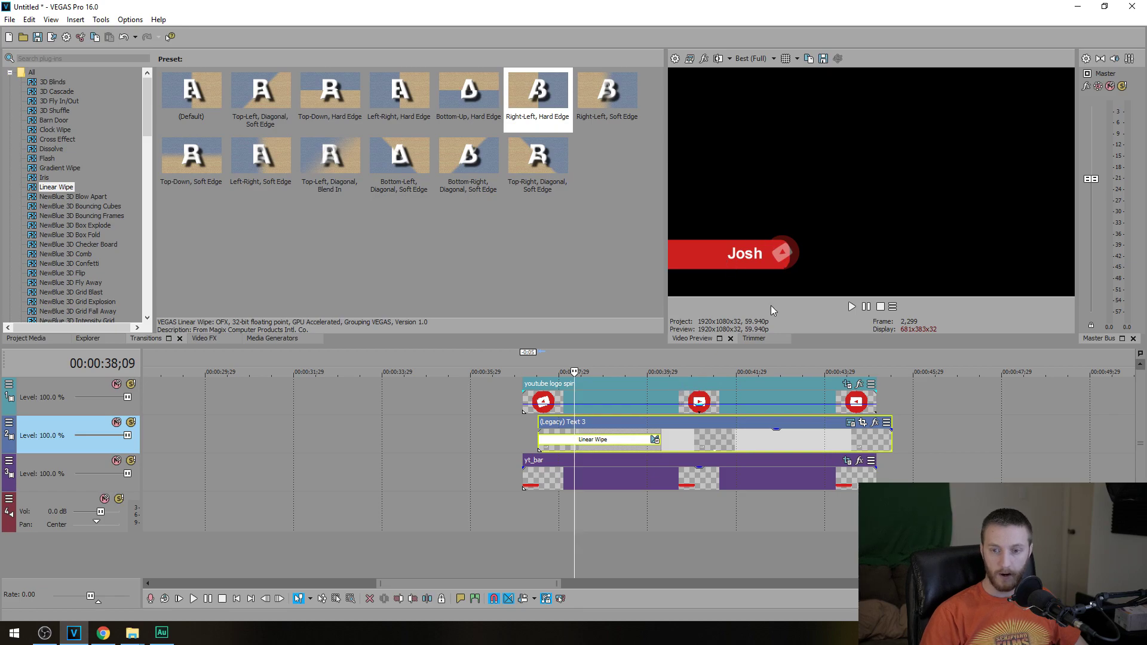
pyautogui.click(533, 449)
pyautogui.press('space')
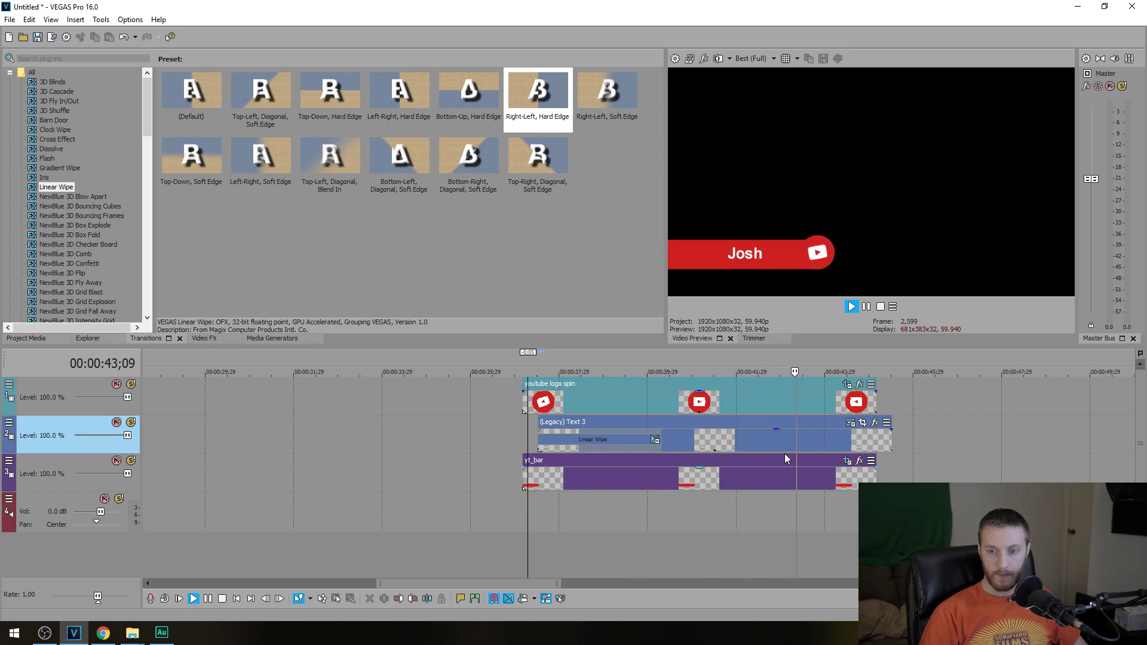
# Add a 2;27 fade-out with a Right-Left, Hard Edge Linear Wipe to the text clip's end.
pyautogui.press('Return')
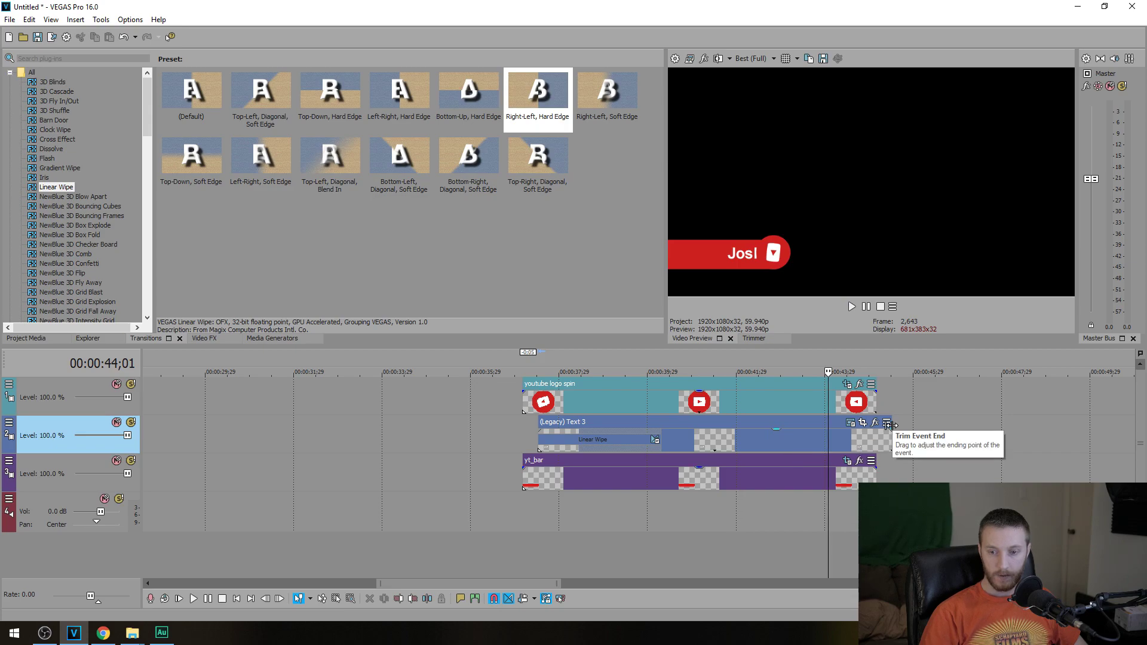
pyautogui.moveTo(890, 424); pyautogui.dragTo(764, 439)
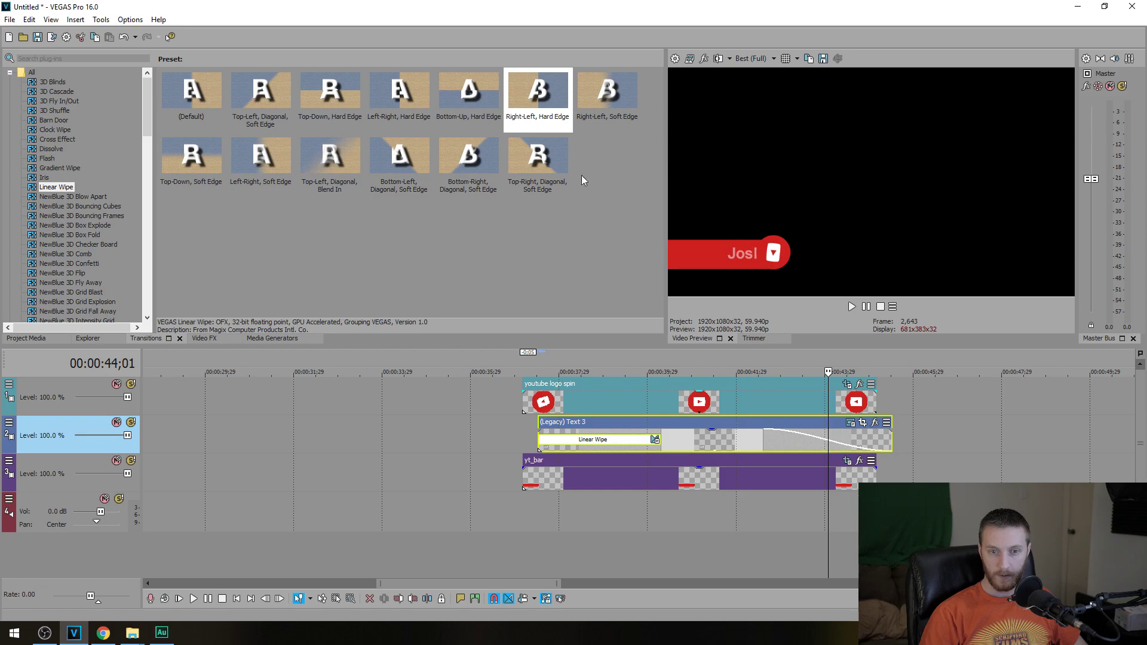
pyautogui.moveTo(537, 95); pyautogui.dragTo(706, 441)
pyautogui.moveTo(847, 439); pyautogui.dragTo(866, 437)
pyautogui.press('l')
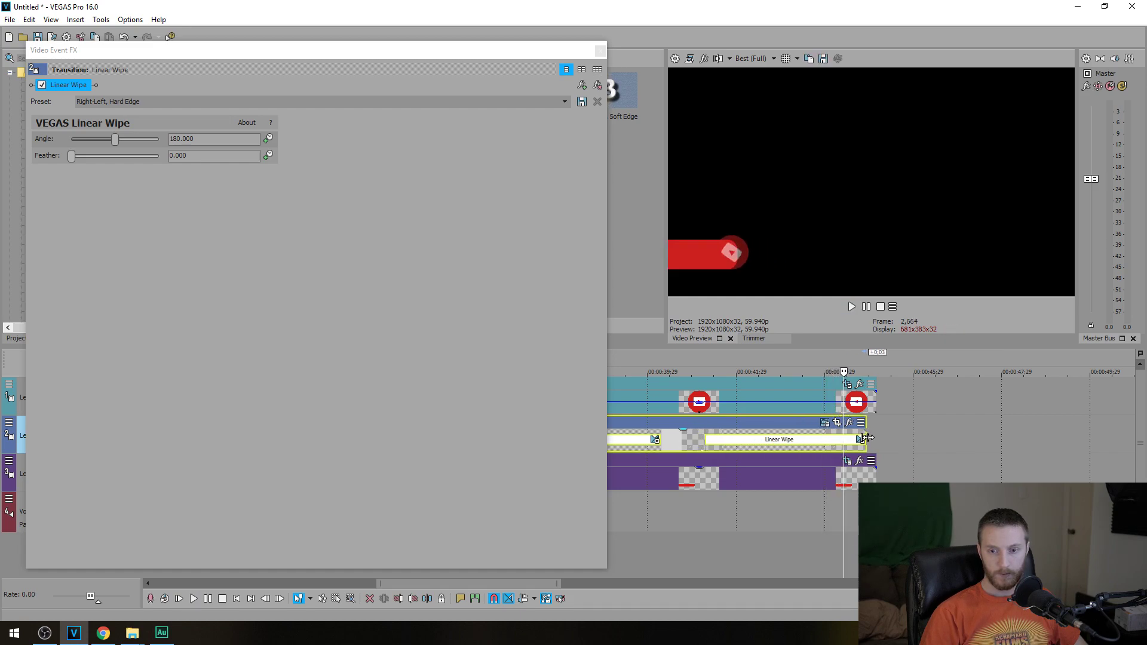
pyautogui.press('k')
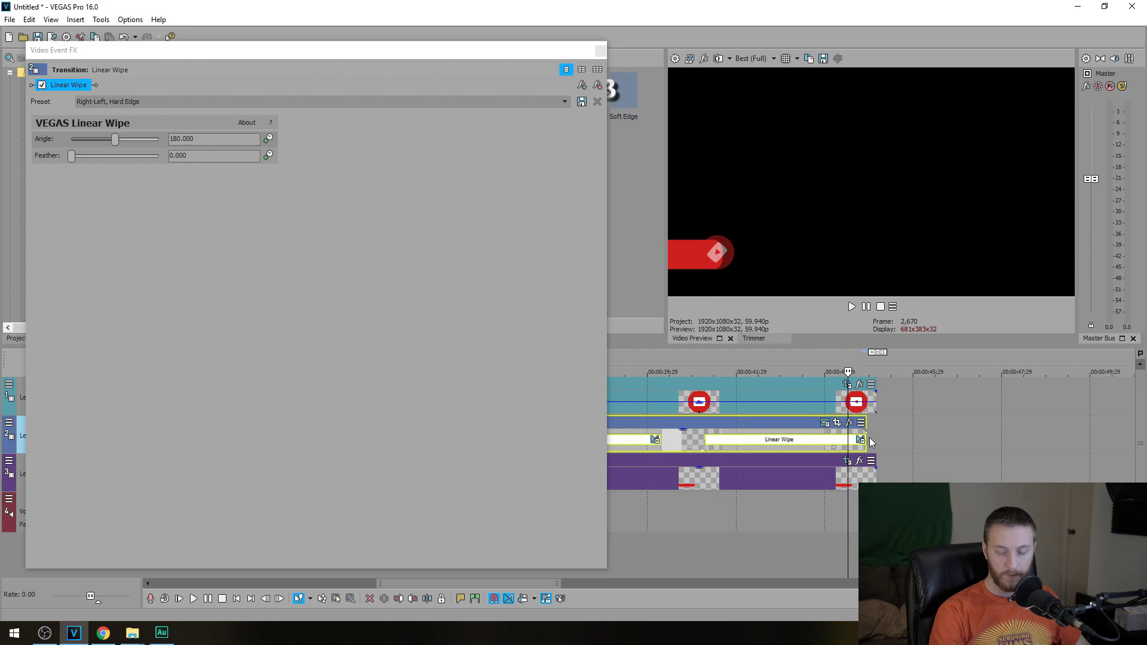
pyautogui.click(714, 399)
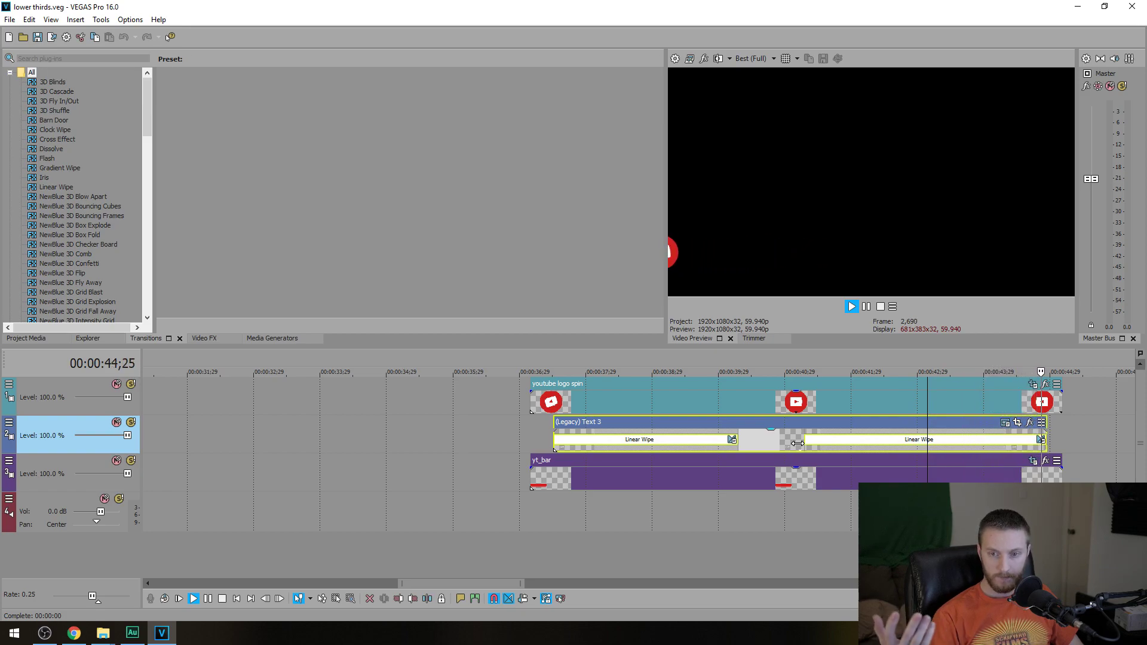
pyautogui.press('space')
pyautogui.click(770, 443)
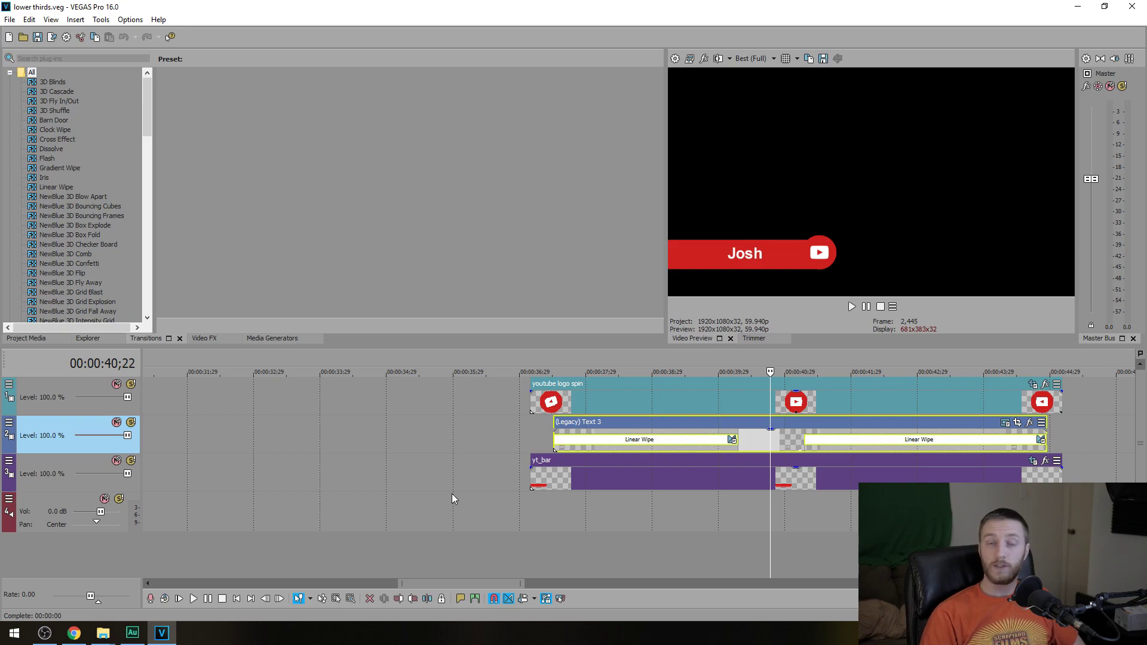
# Open the youtube logo spin clip's Properties and keep its alpha channel as Premultiplied.
pyautogui.rightClick(624, 397)
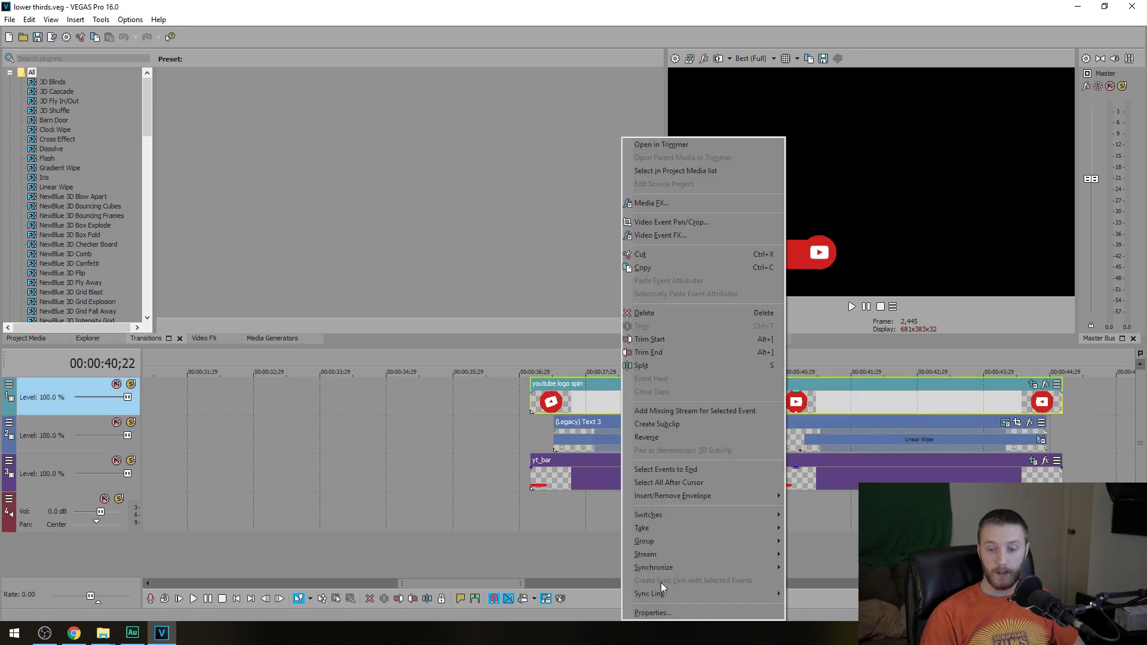
pyautogui.click(657, 616)
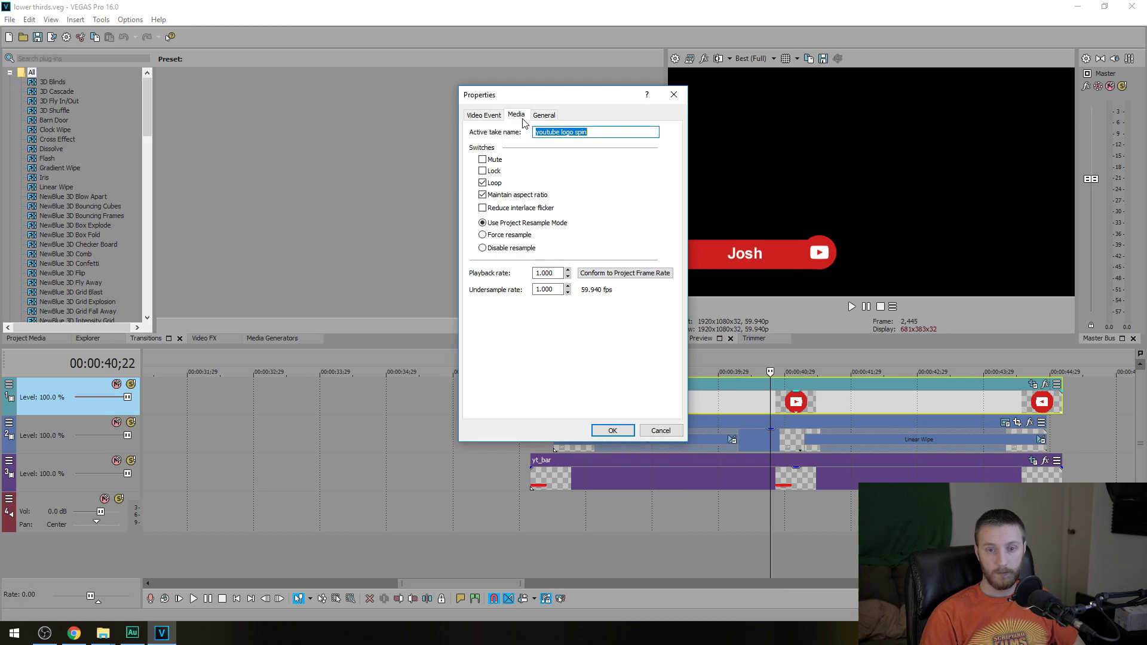
pyautogui.click(562, 329)
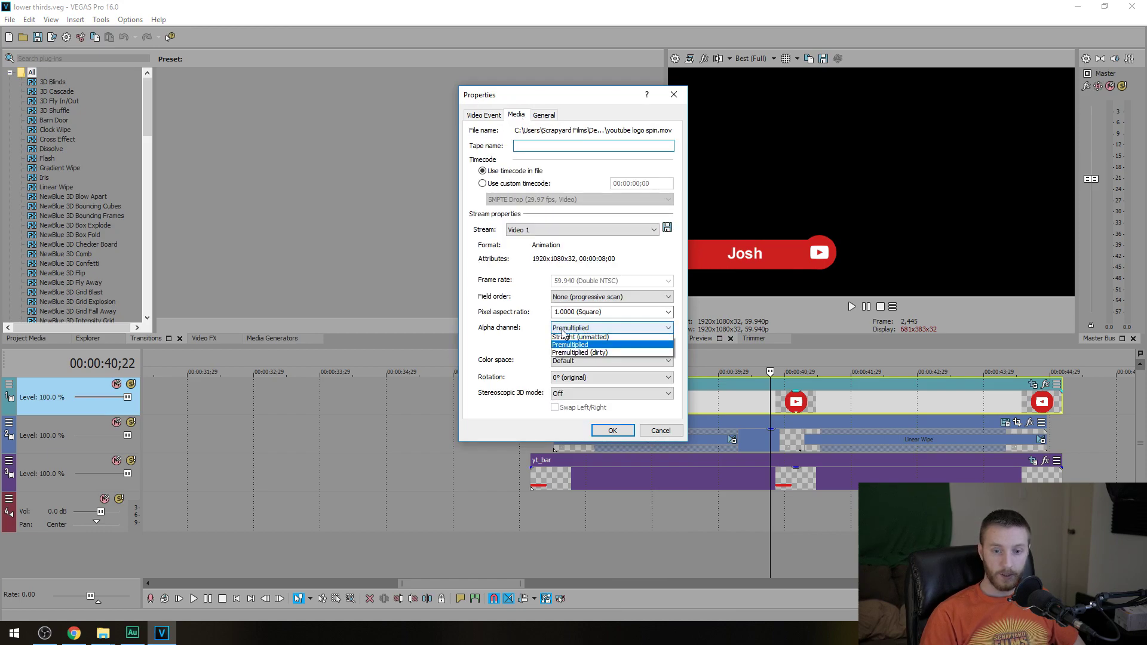
pyautogui.click(562, 333)
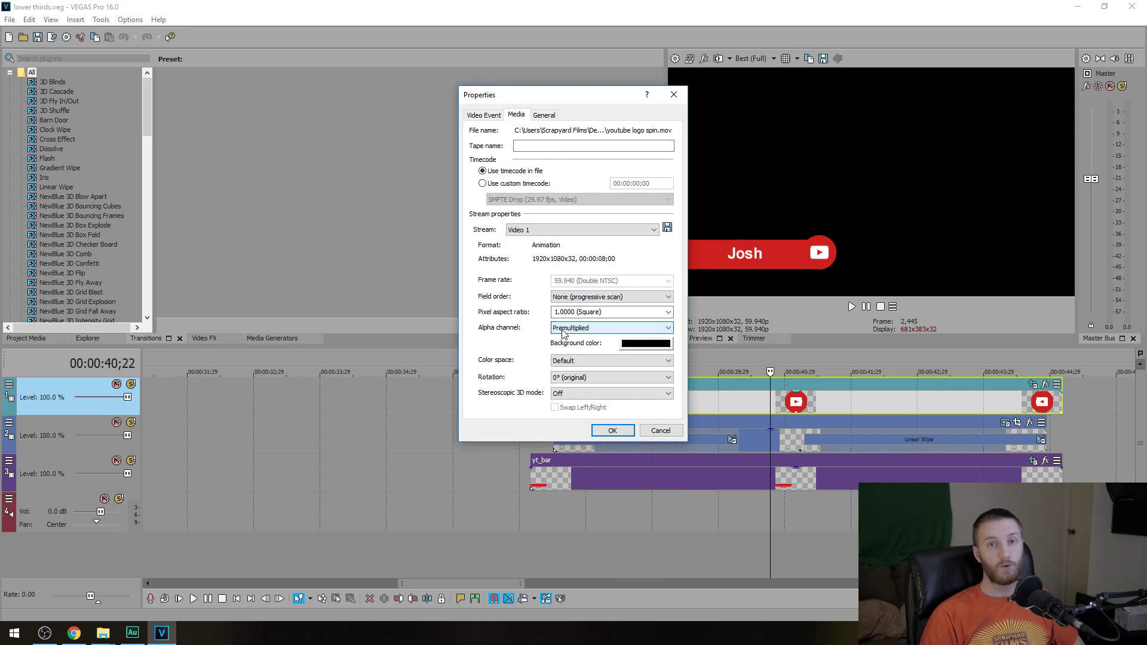